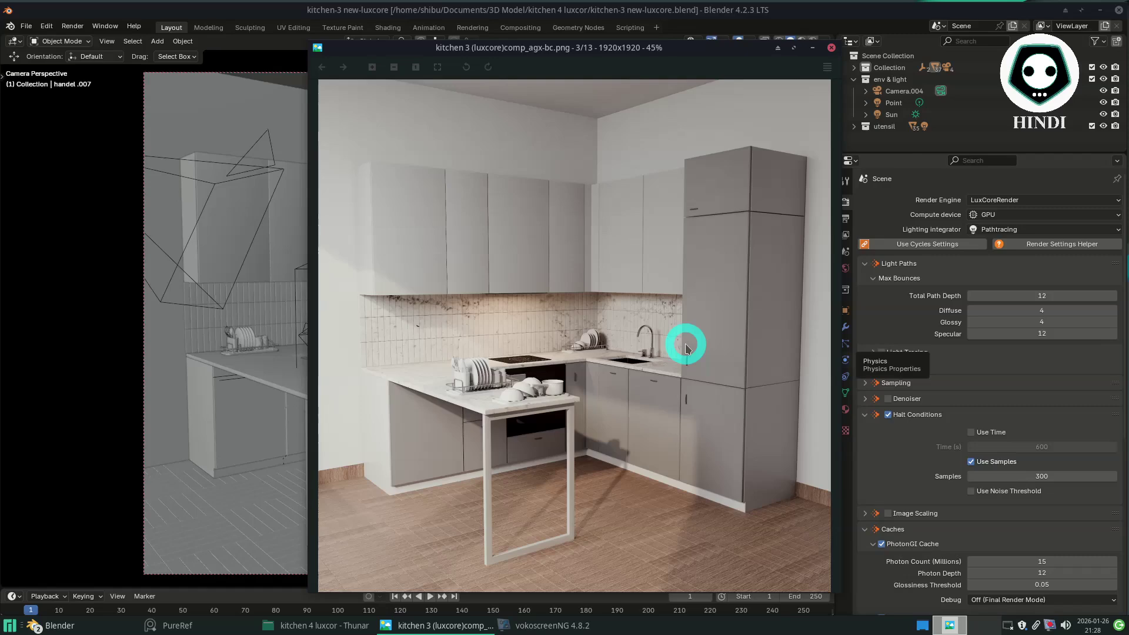
Browse the saved kitchen renders through to the image of the woman working in the modular kitchen.
{"action": "key", "text": "Right"}
{"action": "key", "text": "Right"}
{"action": "key", "text": "Right"}
{"action": "key", "text": "Right"}
{"action": "key", "text": "Right"}
{"action": "key", "text": "Right"}
{"action": "key", "text": "Right"}
{"action": "key", "text": "Right"}
{"action": "key", "text": "Right"}
{"action": "key", "text": "Right"}
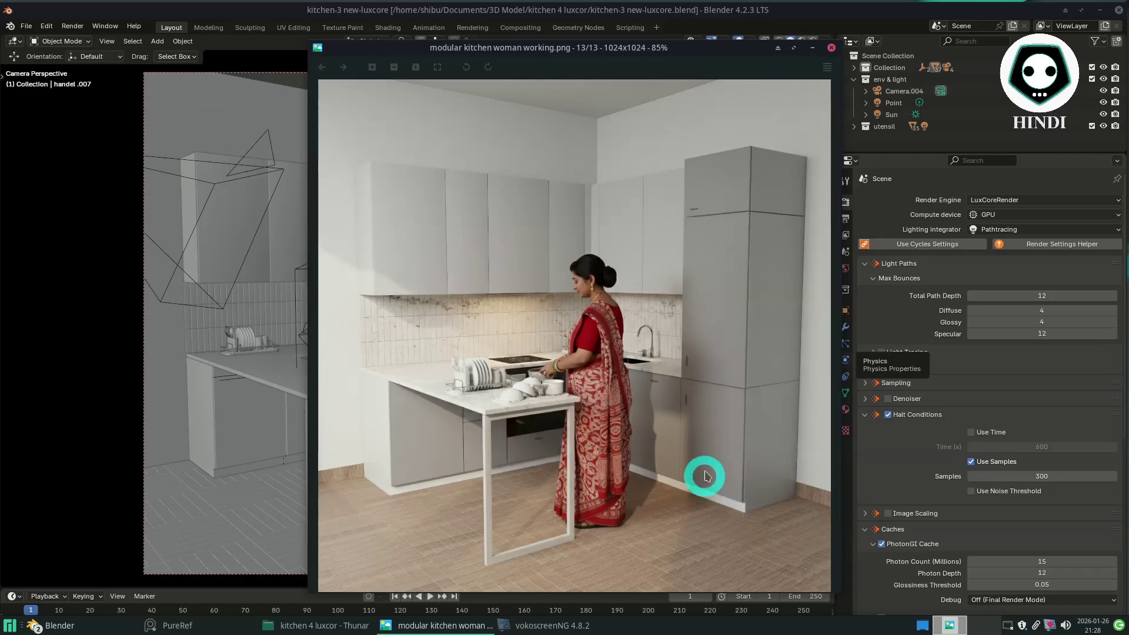
Go back through the renders and compare the Filmic medium contrast version with the Filmic medium low contrast HDRI version.
{"action": "key", "text": "Left"}
{"action": "key", "text": "Left"}
{"action": "key", "text": "Left"}
{"action": "key", "text": "Left"}
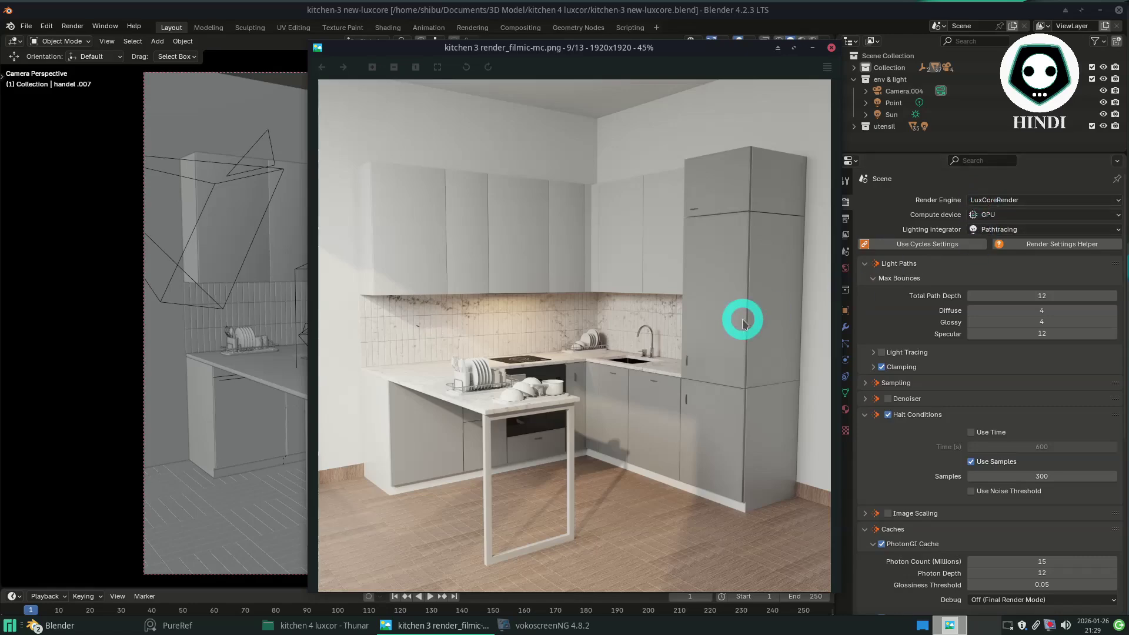
{"action": "key", "text": "Left"}
{"action": "key", "text": "Left"}
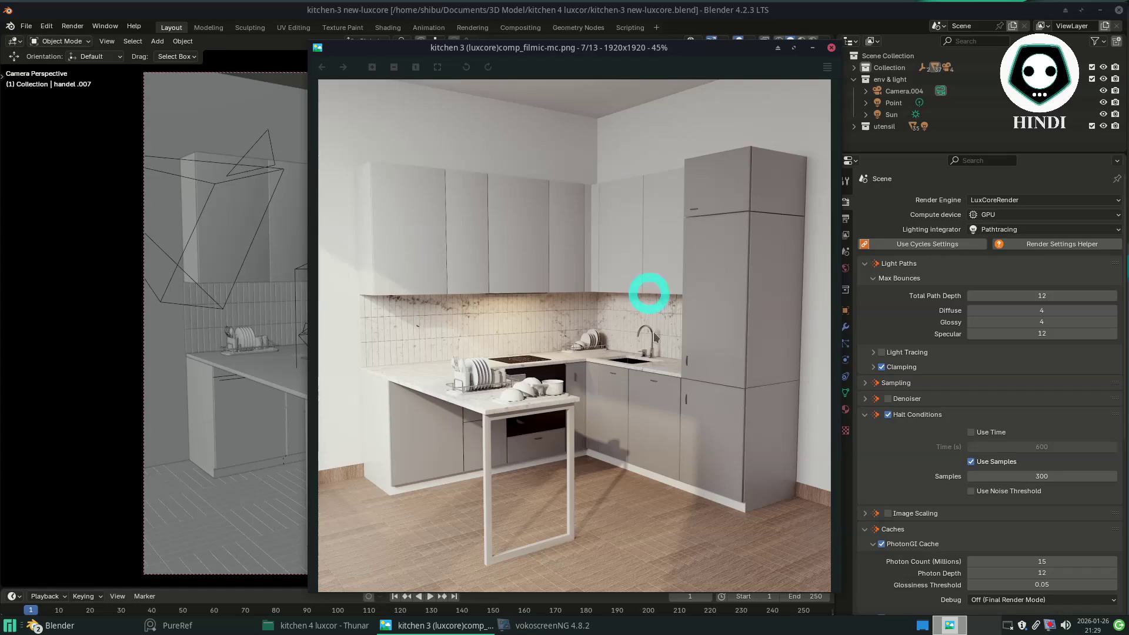
{"action": "key", "text": "Right"}
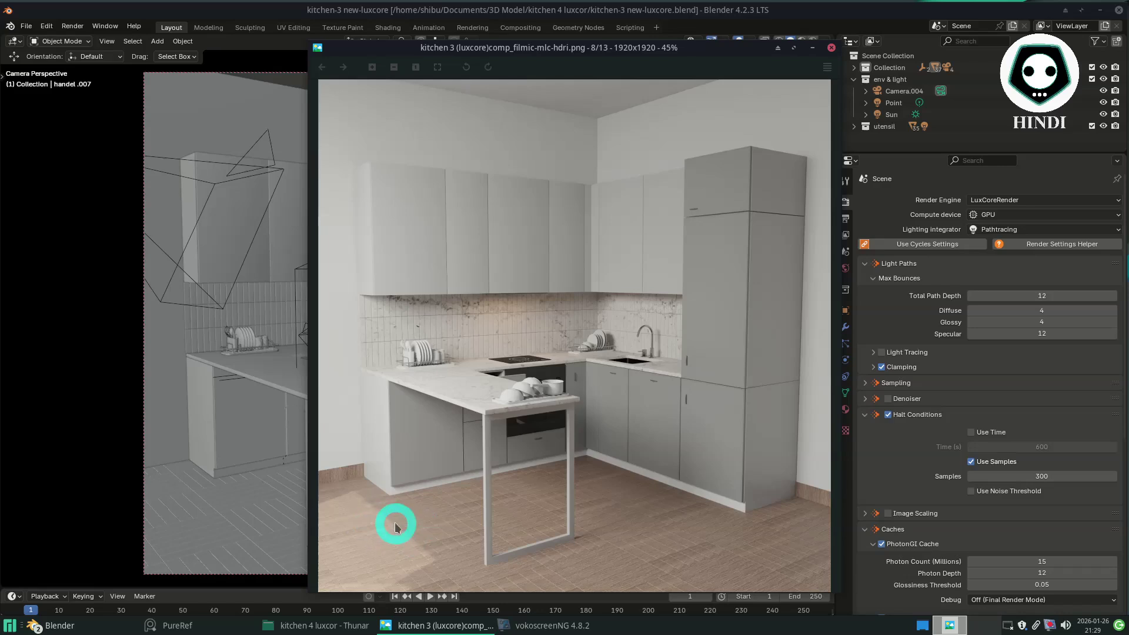
{"action": "left_click", "coordinate": [531, 50]}
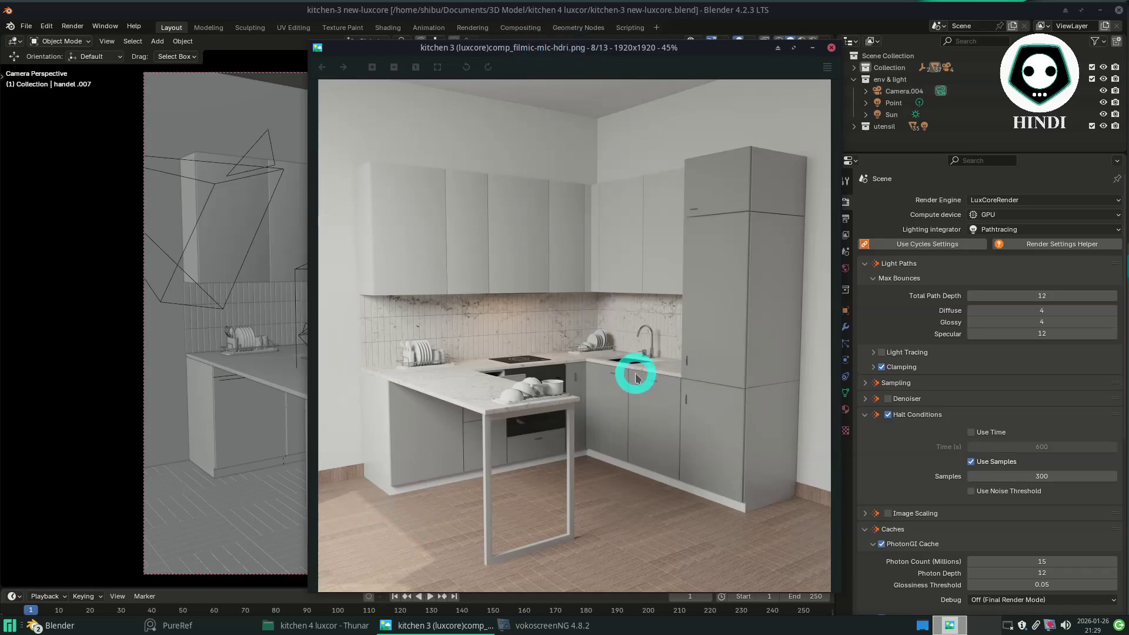
{"action": "key", "text": "Left"}
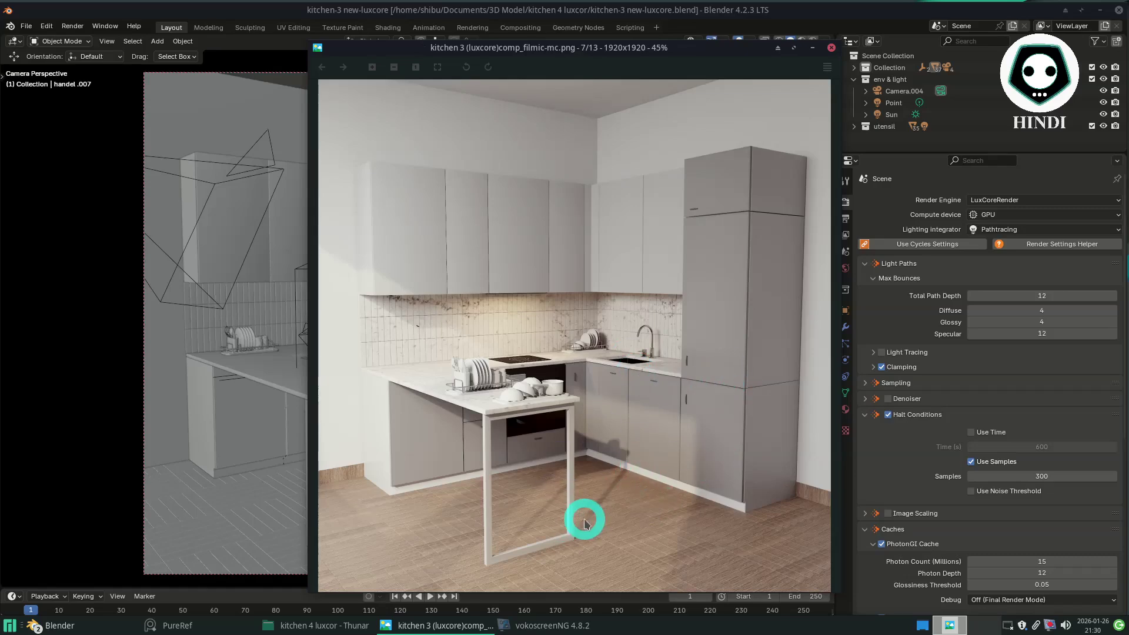
Switch to PureRef, enlarge its window and examine the living room reference image.
{"action": "left_click", "coordinate": [193, 627]}
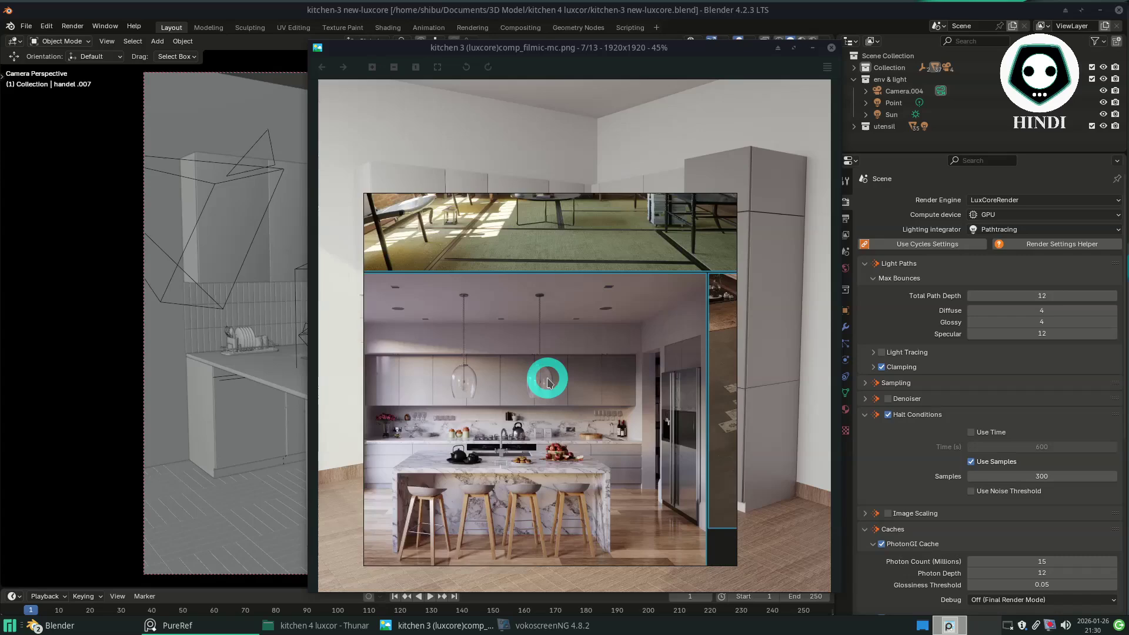
{"action": "left_click_drag", "start_coordinate": [738, 358], "coordinate": [962, 357]}
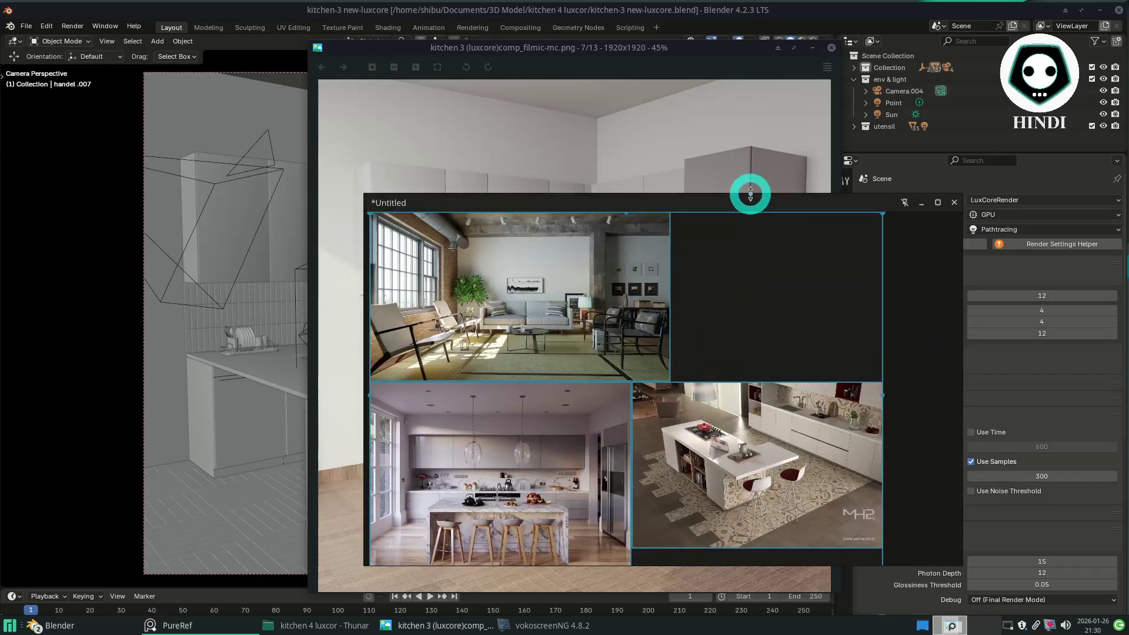
{"action": "left_click_drag", "start_coordinate": [749, 194], "coordinate": [731, 36]}
{"action": "middle_click_drag", "start_coordinate": [670, 296], "coordinate": [722, 257]}
{"action": "left_click", "coordinate": [725, 258]}
{"action": "scroll", "coordinate": [637, 312], "scroll_direction": "up", "scroll_amount": 3}
{"action": "middle_click_drag", "start_coordinate": [605, 291], "coordinate": [655, 332]}
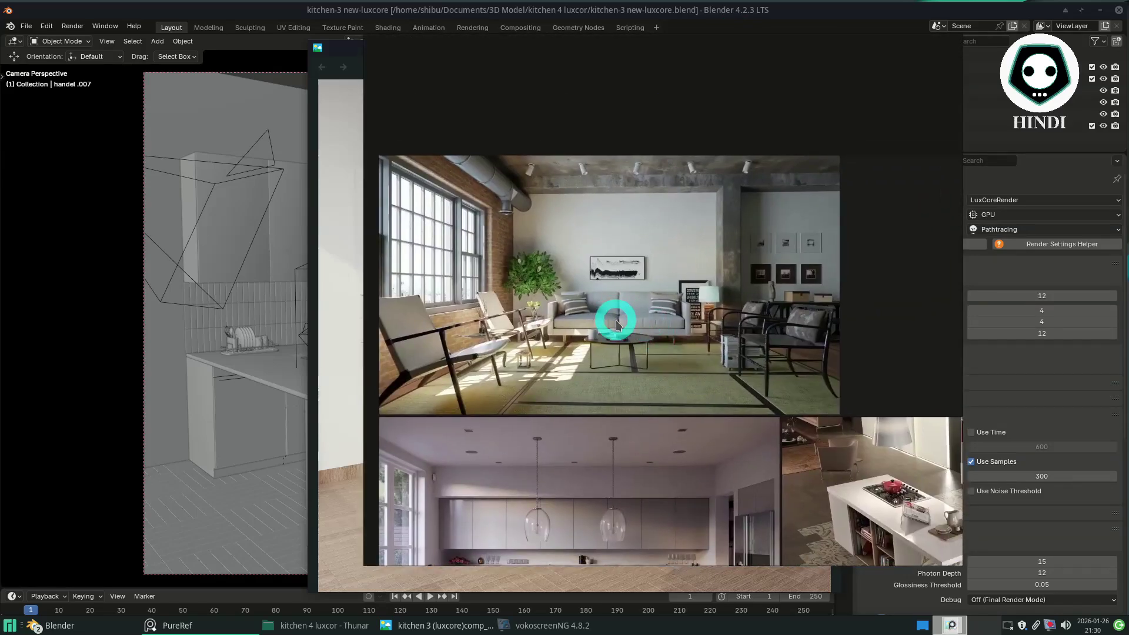
{"action": "scroll", "coordinate": [615, 323], "scroll_direction": "up", "scroll_amount": 5}
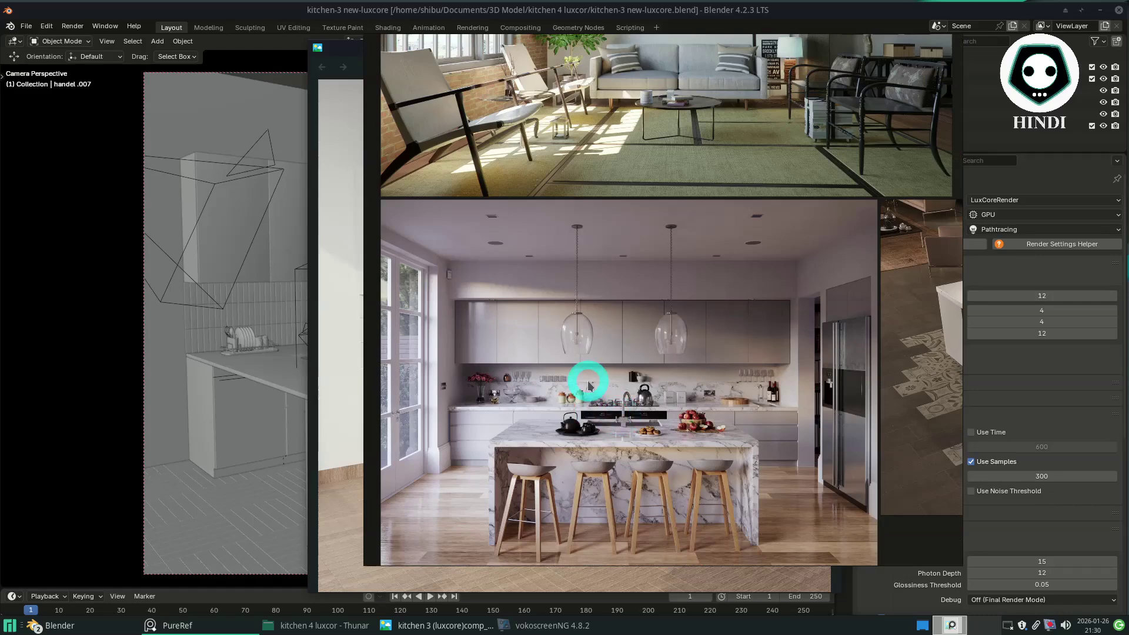
Examine the marble-island kitchen and the patterned-floor kitchen references up close.
{"action": "middle_click_drag", "start_coordinate": [620, 414], "coordinate": [421, 437]}
{"action": "middle_click_drag", "start_coordinate": [812, 409], "coordinate": [596, 408]}
{"action": "scroll", "coordinate": [729, 397], "scroll_direction": "up", "scroll_amount": 2}
{"action": "scroll", "coordinate": [713, 404], "scroll_direction": "down", "scroll_amount": 2}
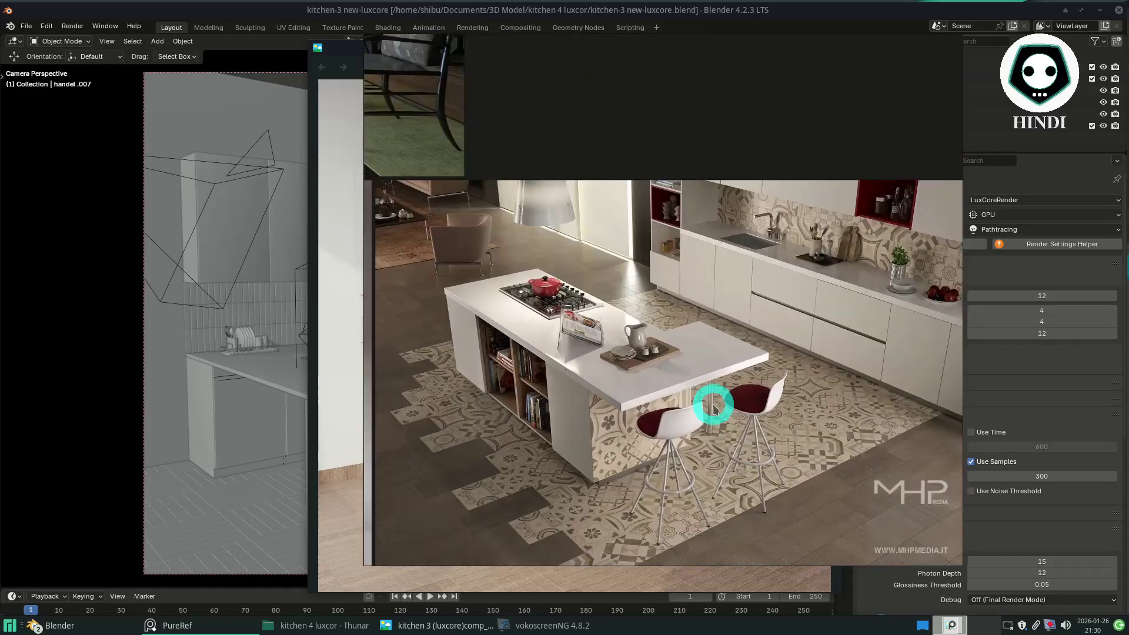
{"action": "scroll", "coordinate": [680, 410], "scroll_direction": "up", "scroll_amount": 2}
{"action": "middle_click_drag", "start_coordinate": [681, 409], "coordinate": [726, 408]}
{"action": "scroll", "coordinate": [727, 409], "scroll_direction": "down", "scroll_amount": 5}
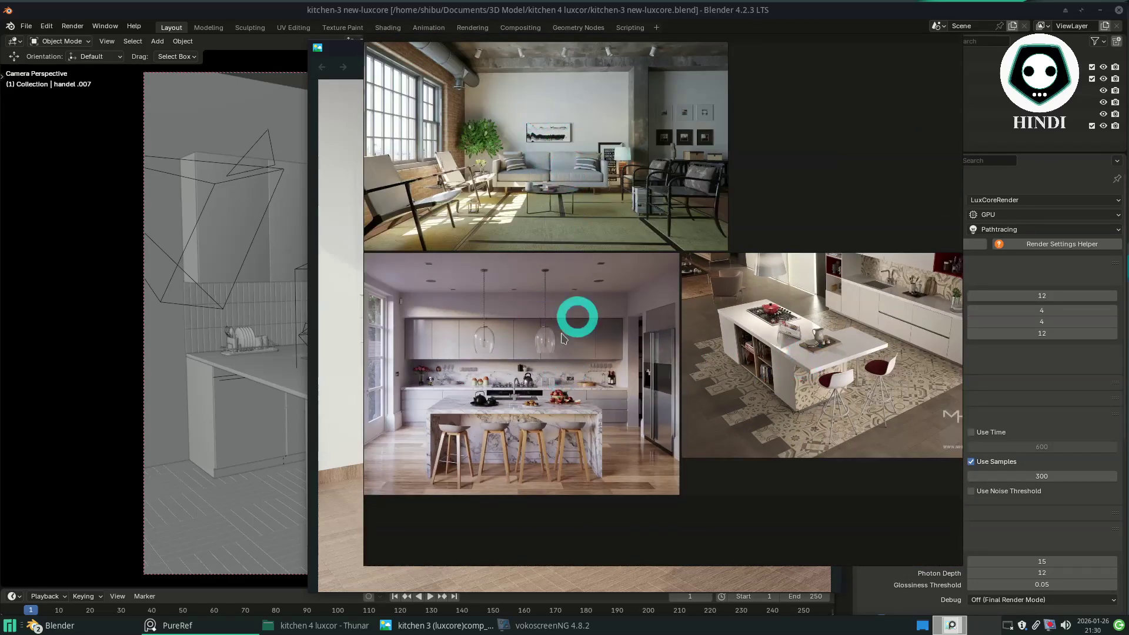
{"action": "middle_click_drag", "start_coordinate": [765, 324], "coordinate": [577, 325]}
{"action": "scroll", "coordinate": [626, 350], "scroll_direction": "up", "scroll_amount": 3}
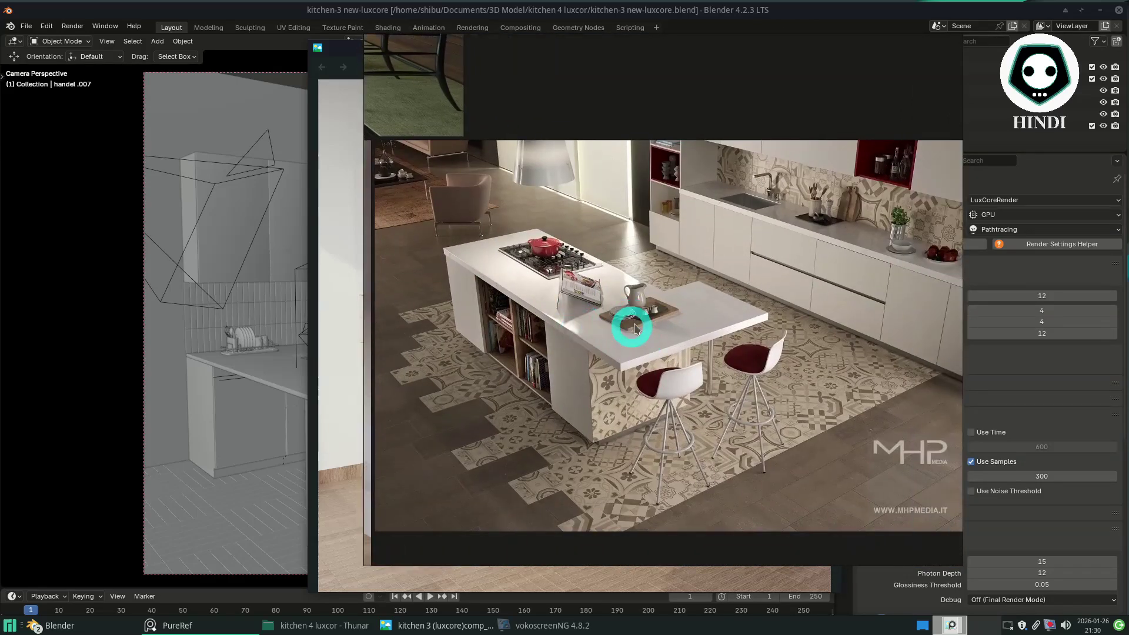
{"action": "scroll", "coordinate": [638, 326], "scroll_direction": "down", "scroll_amount": 4}
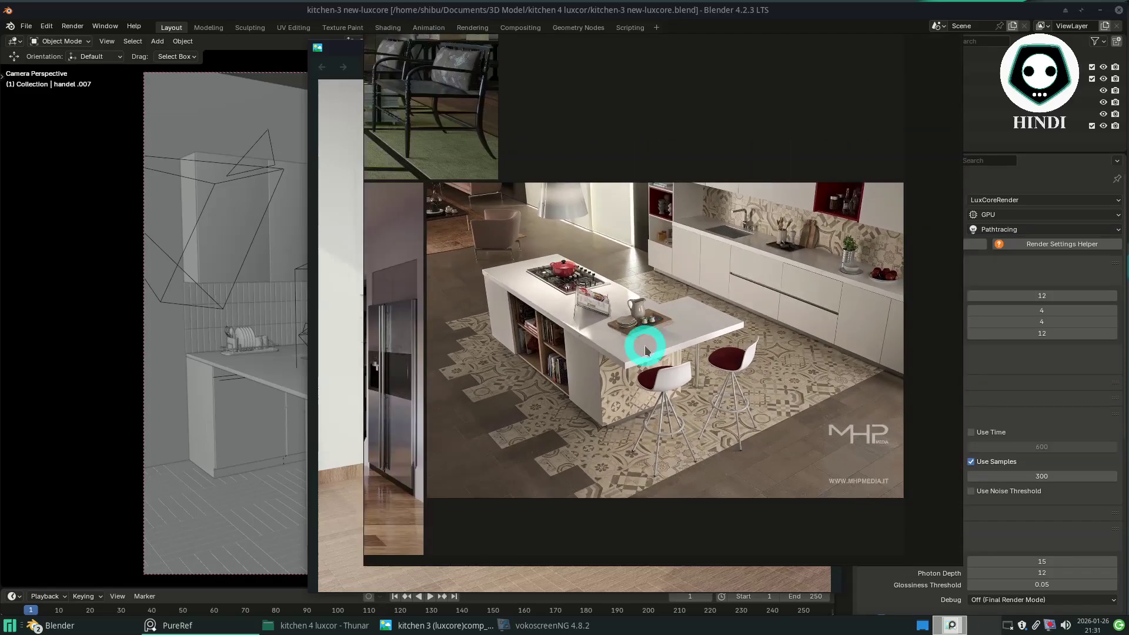
{"action": "scroll", "coordinate": [732, 359], "scroll_direction": "down", "scroll_amount": 2}
{"action": "scroll", "coordinate": [780, 365], "scroll_direction": "up", "scroll_amount": 3}
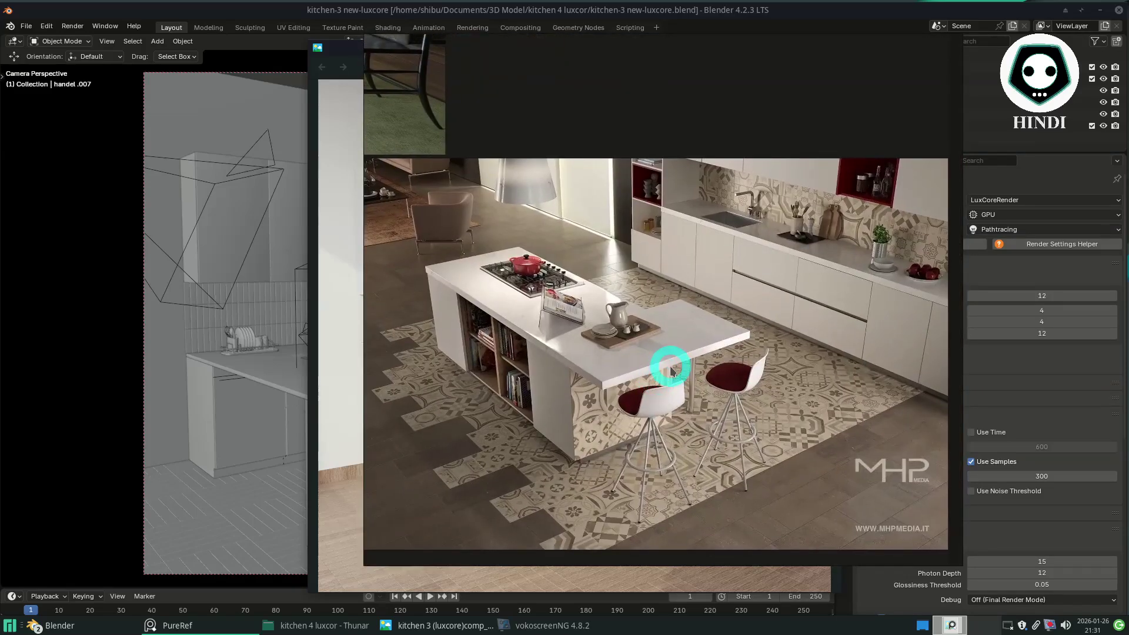
{"action": "scroll", "coordinate": [672, 369], "scroll_direction": "up", "scroll_amount": 1}
{"action": "scroll", "coordinate": [671, 369], "scroll_direction": "down", "scroll_amount": 3}
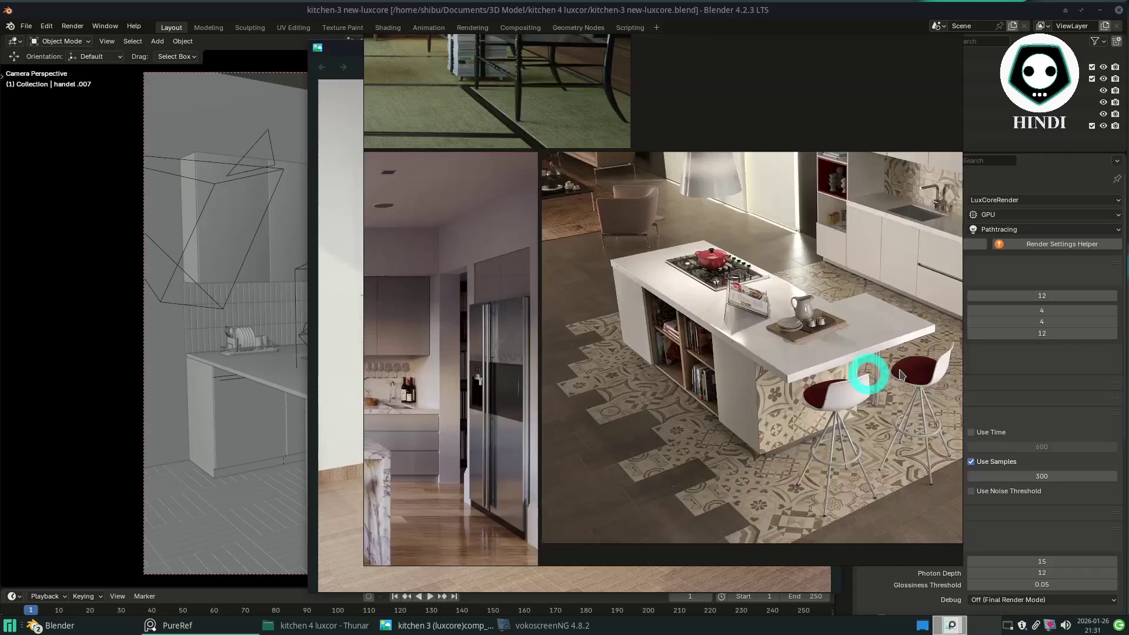
{"action": "scroll", "coordinate": [711, 399], "scroll_direction": "up", "scroll_amount": 3}
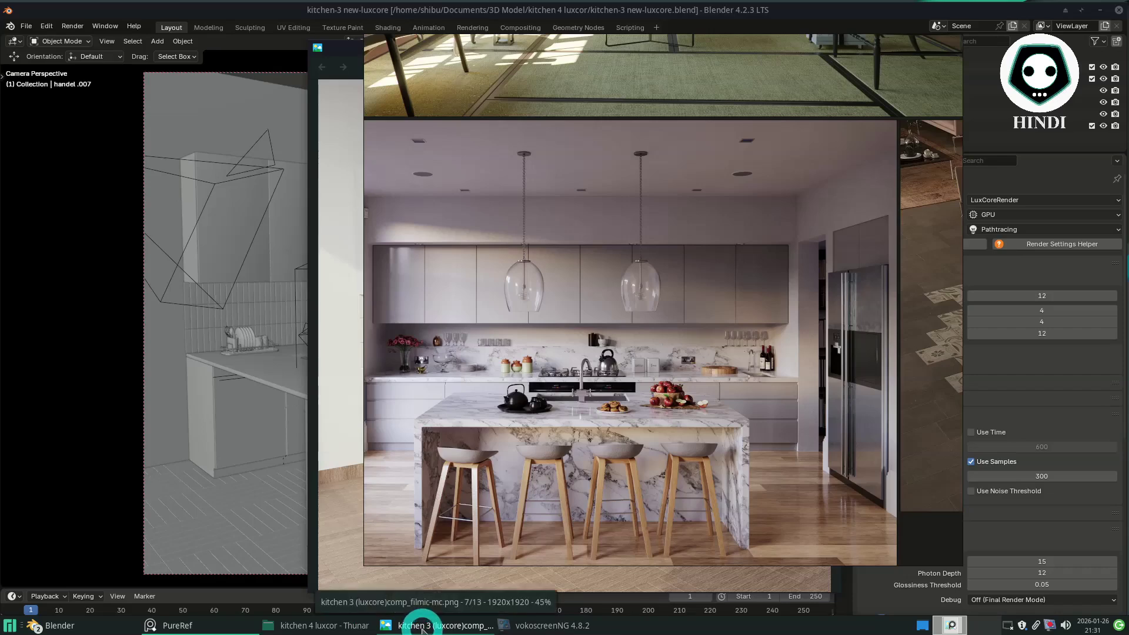
Return to the image viewer, browse to the woman working render and reveal the Blender scene.
{"action": "left_click", "coordinate": [198, 628]}
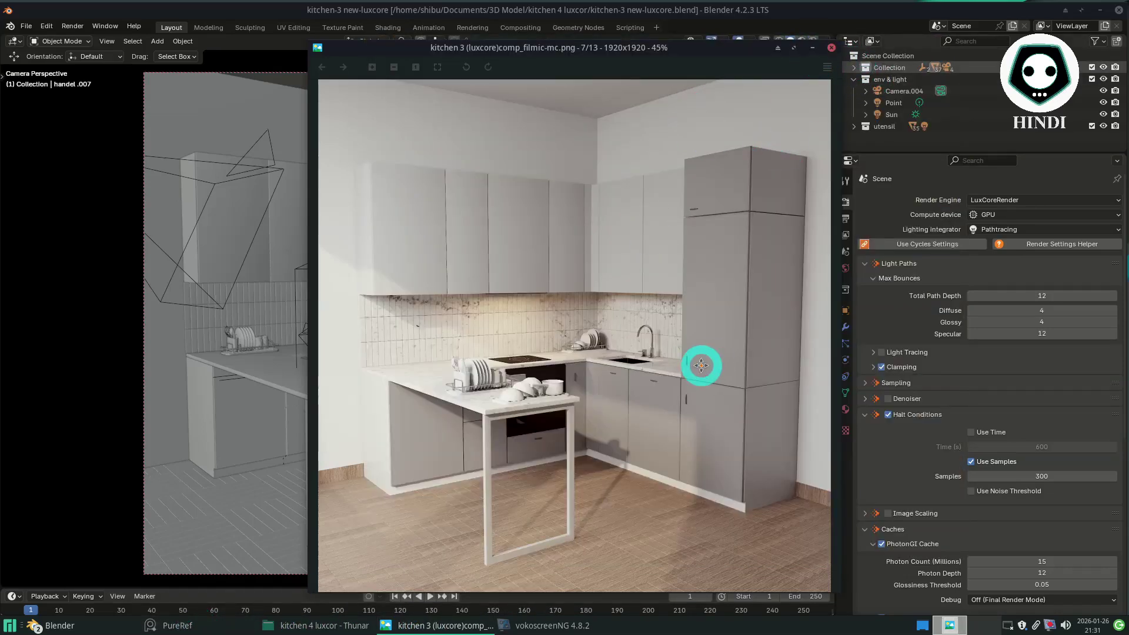
{"action": "scroll", "coordinate": [705, 361], "scroll_direction": "down", "scroll_amount": 6}
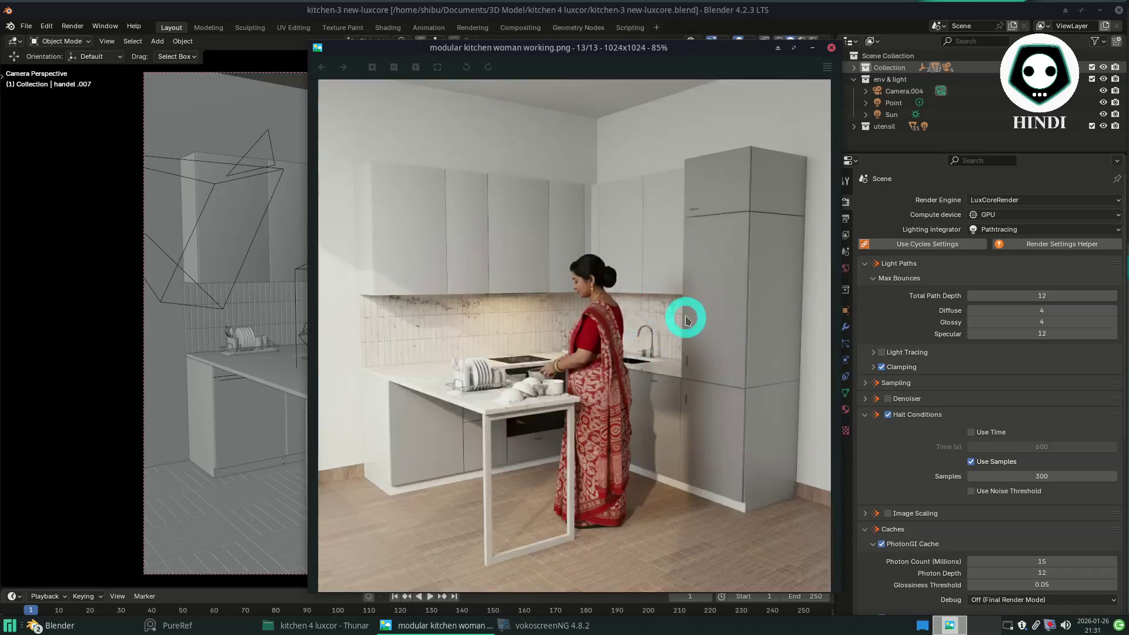
{"action": "left_click", "coordinate": [814, 56]}
Examine the dish rack with plates, cutlery and glasses on the counter inside the kitchen model.
{"action": "middle_click_drag", "start_coordinate": [565, 305], "coordinate": [492, 302]}
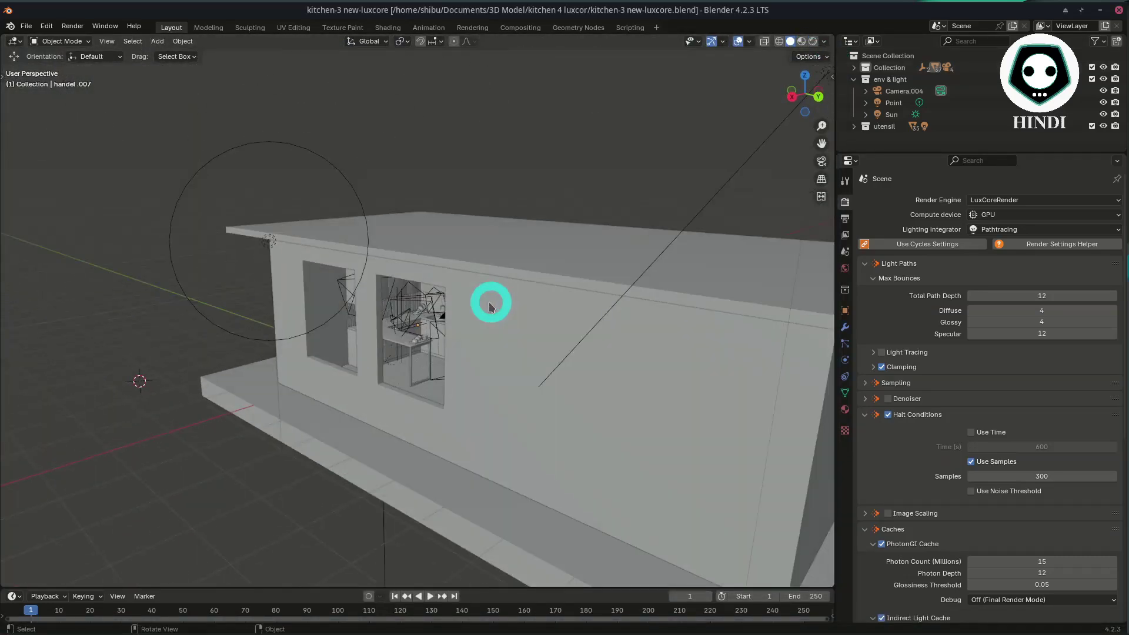
{"action": "scroll", "coordinate": [496, 298], "scroll_direction": "up", "scroll_amount": 4}
{"action": "scroll", "coordinate": [495, 295], "scroll_direction": "up", "scroll_amount": 5}
{"action": "scroll", "coordinate": [347, 343], "scroll_direction": "up", "scroll_amount": 3}
{"action": "middle_click_drag", "start_coordinate": [253, 377], "coordinate": [447, 371], "text": "shift"}
{"action": "scroll", "coordinate": [482, 374], "scroll_direction": "up", "scroll_amount": 4}
{"action": "scroll", "coordinate": [396, 370], "scroll_direction": "down", "scroll_amount": 2}
{"action": "scroll", "coordinate": [471, 335], "scroll_direction": "down", "scroll_amount": 3}
{"action": "left_click", "coordinate": [508, 371]}
{"action": "scroll", "coordinate": [588, 341], "scroll_direction": "down", "scroll_amount": 3}
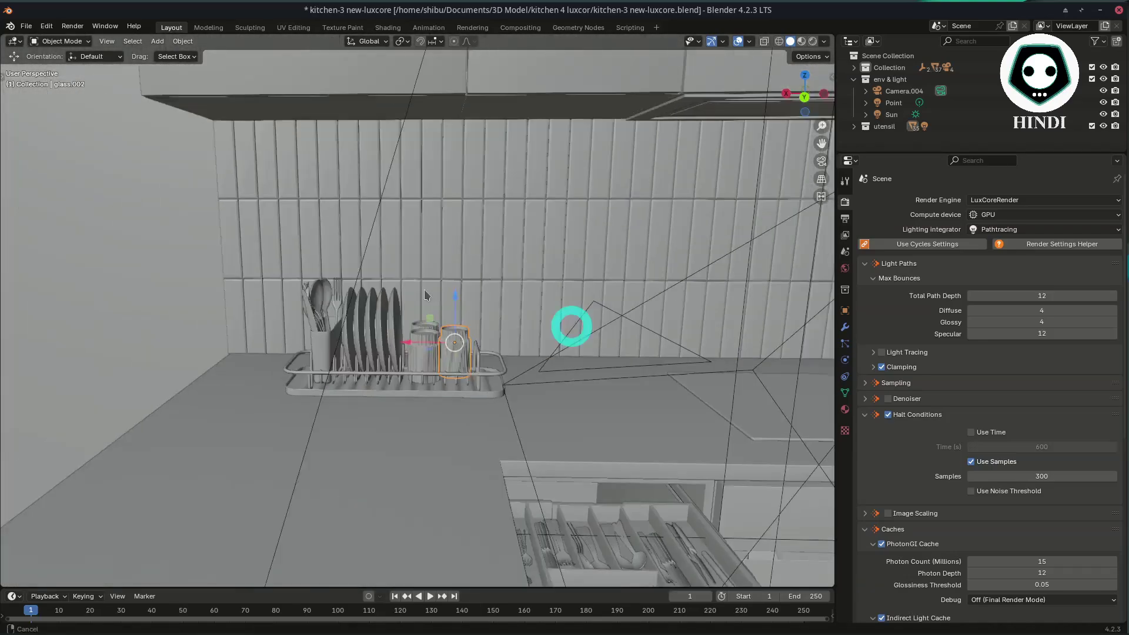
Examine the open cutlery drawer, the cooktop and the dish rack near the sink, and look at the building's exterior.
{"action": "middle_click_drag", "start_coordinate": [676, 355], "coordinate": [453, 348], "text": "shift"}
{"action": "scroll", "coordinate": [500, 334], "scroll_direction": "up", "scroll_amount": 3}
{"action": "scroll", "coordinate": [588, 323], "scroll_direction": "down", "scroll_amount": 5}
{"action": "left_click", "coordinate": [748, 306]}
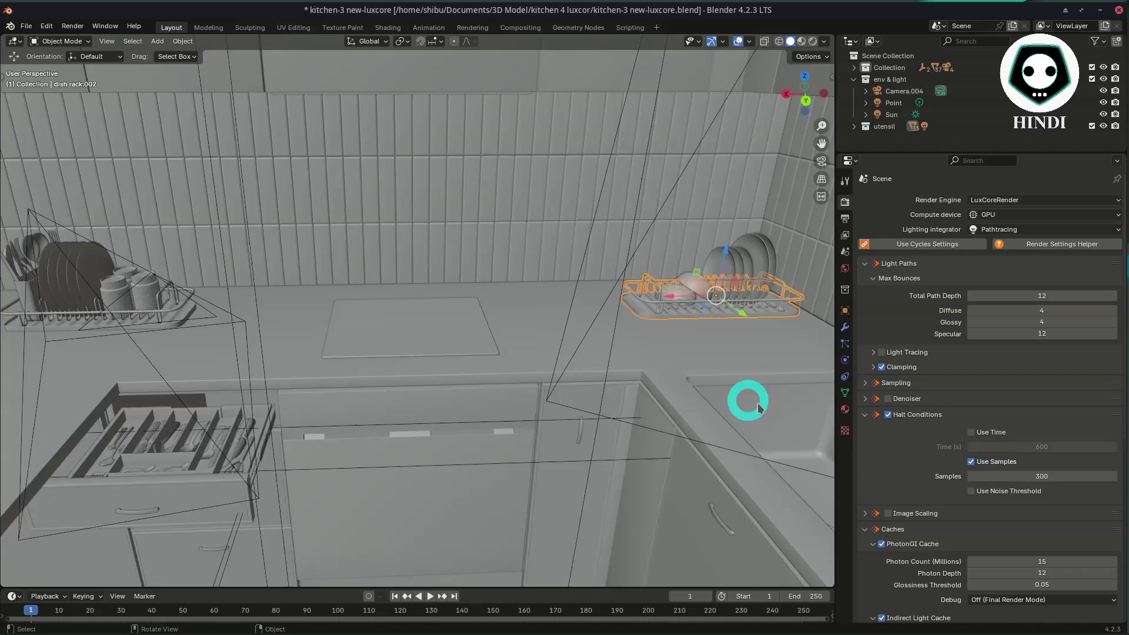
{"action": "middle_click_drag", "start_coordinate": [749, 402], "coordinate": [773, 385]}
{"action": "middle_click_drag", "start_coordinate": [607, 353], "coordinate": [448, 327], "text": "shift"}
{"action": "scroll", "coordinate": [559, 398], "scroll_direction": "down", "scroll_amount": 3}
{"action": "scroll", "coordinate": [499, 380], "scroll_direction": "down", "scroll_amount": 3}
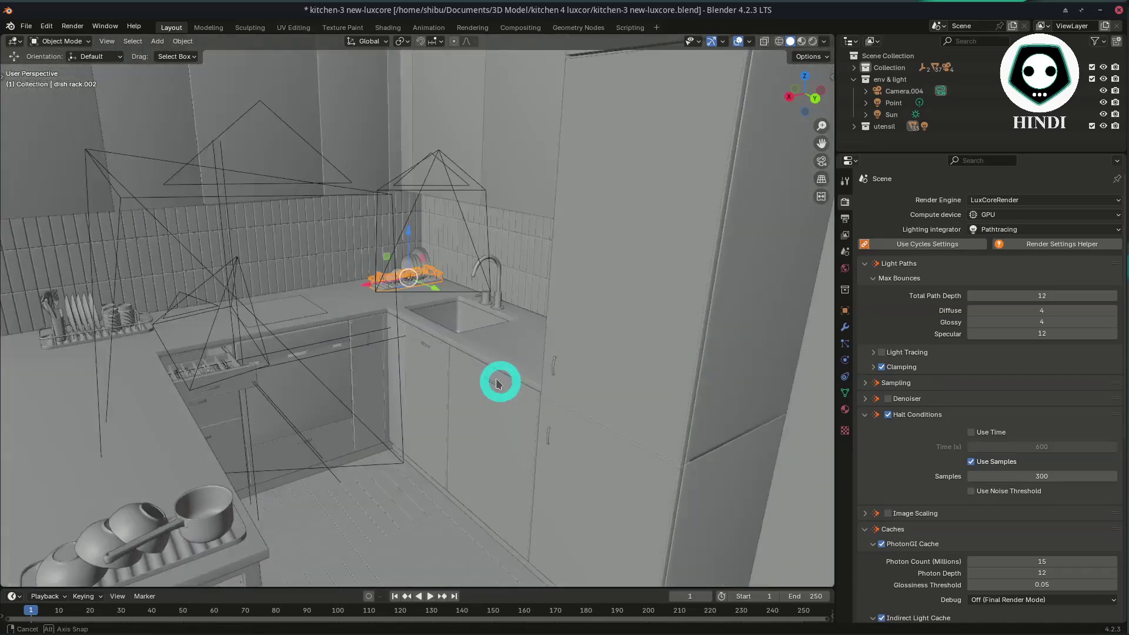
{"action": "scroll", "coordinate": [512, 370], "scroll_direction": "down", "scroll_amount": 4}
{"action": "scroll", "coordinate": [512, 368], "scroll_direction": "down", "scroll_amount": 5}
{"action": "middle_click_drag", "start_coordinate": [262, 341], "coordinate": [235, 334]}
{"action": "middle_click_drag", "start_coordinate": [235, 329], "coordinate": [386, 348], "text": "shift"}
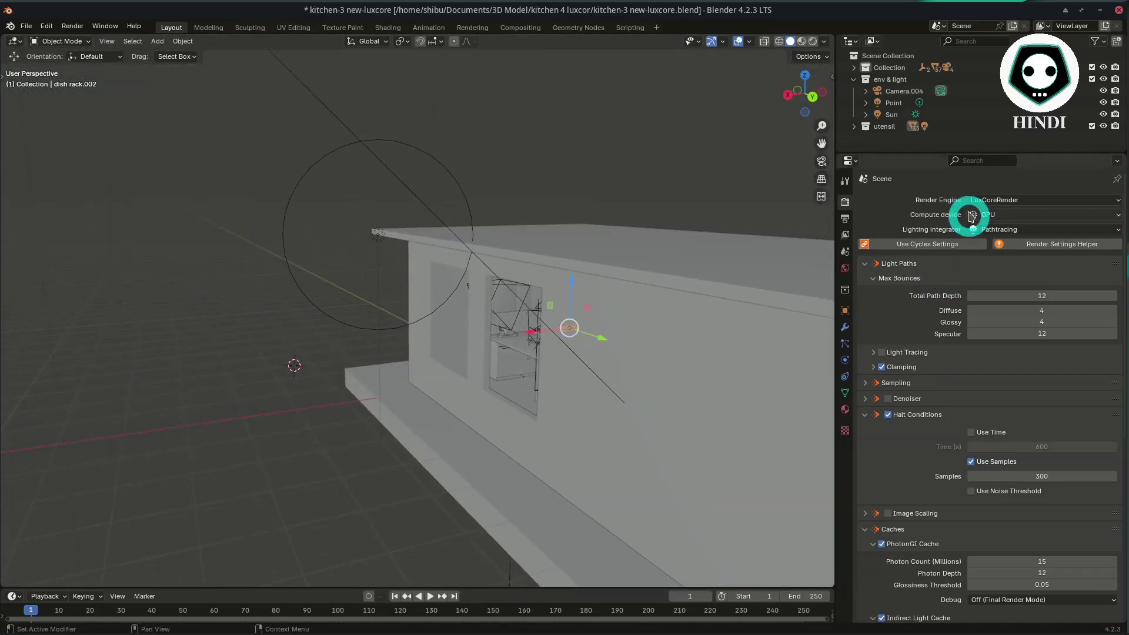
Review the lighting integrator options, keeping Pathtracing, and deselect the dish rack.
{"action": "left_click", "coordinate": [995, 230]}
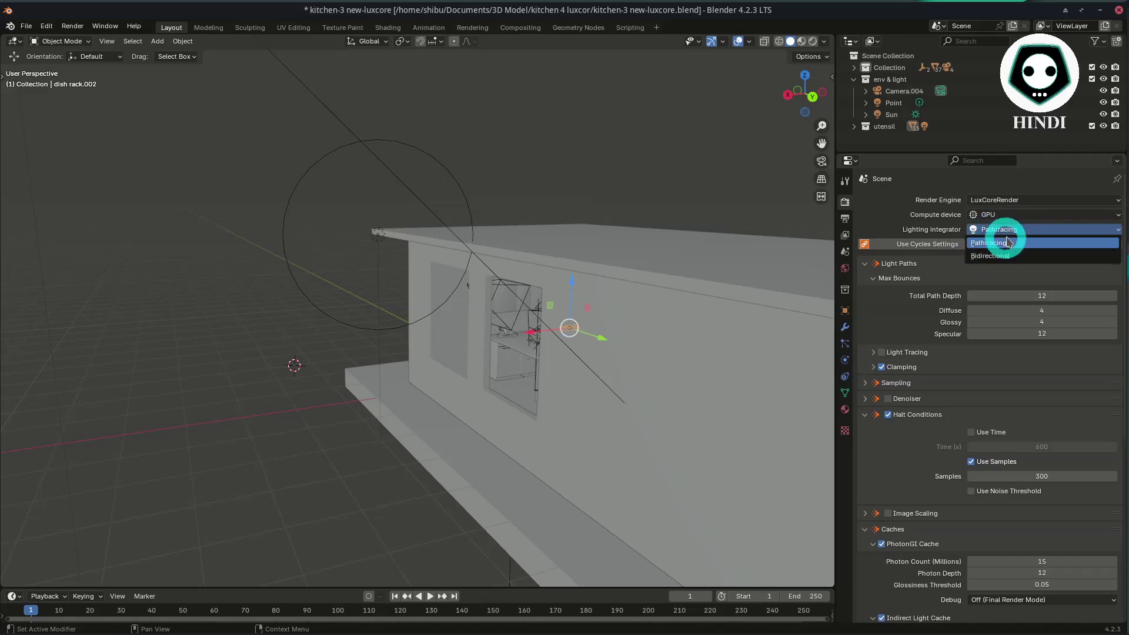
{"action": "left_click", "coordinate": [1015, 231]}
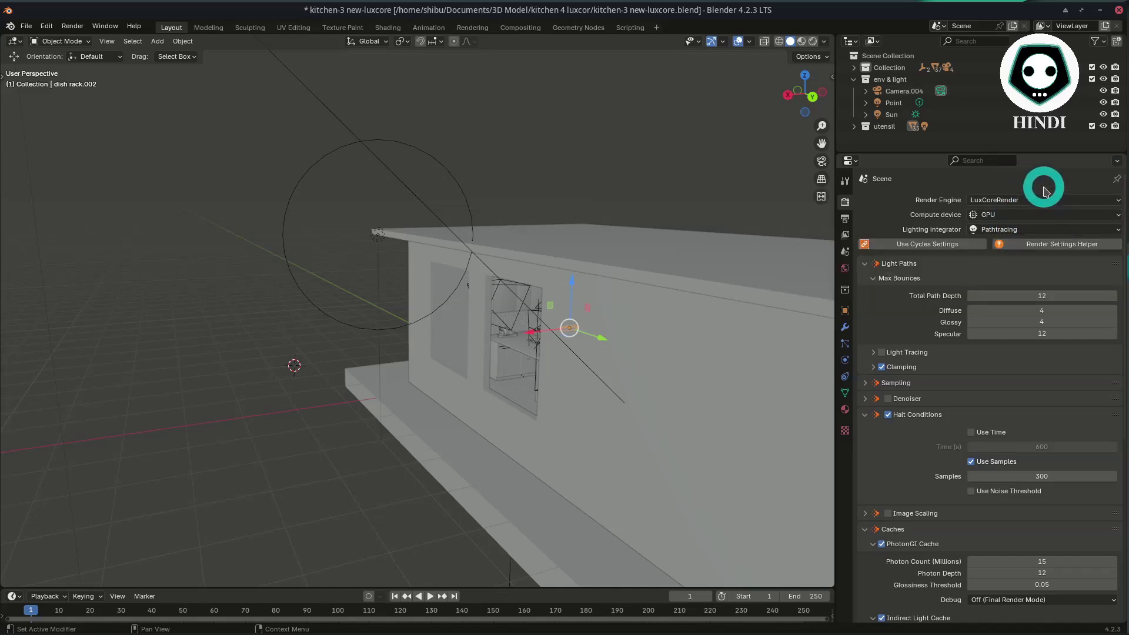
{"action": "left_click", "coordinate": [1010, 230]}
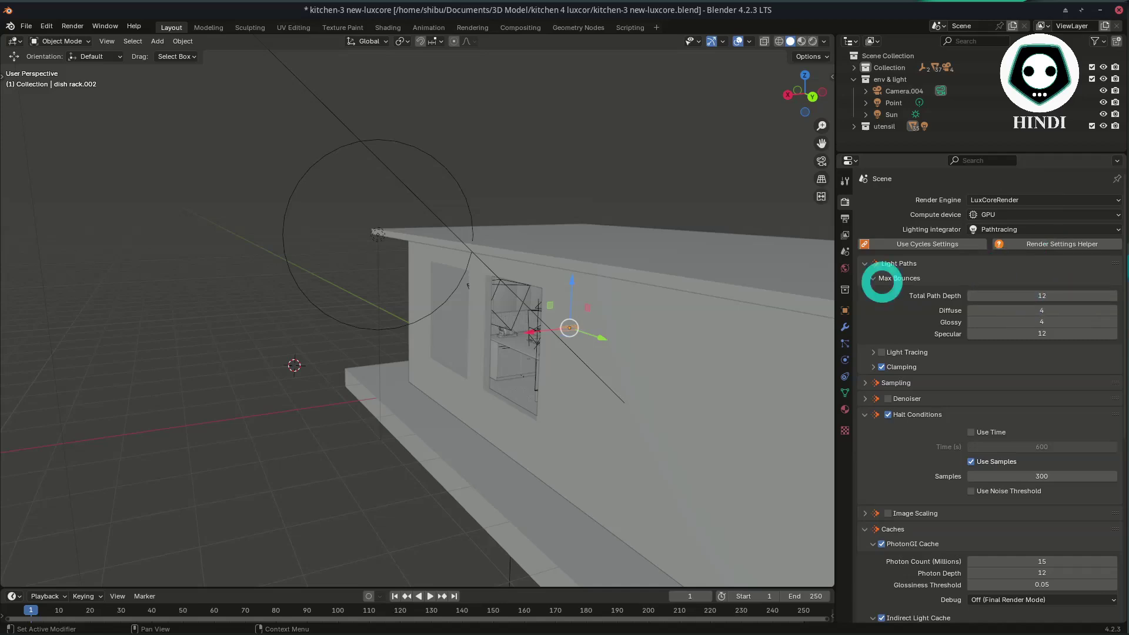
{"action": "left_click", "coordinate": [653, 197]}
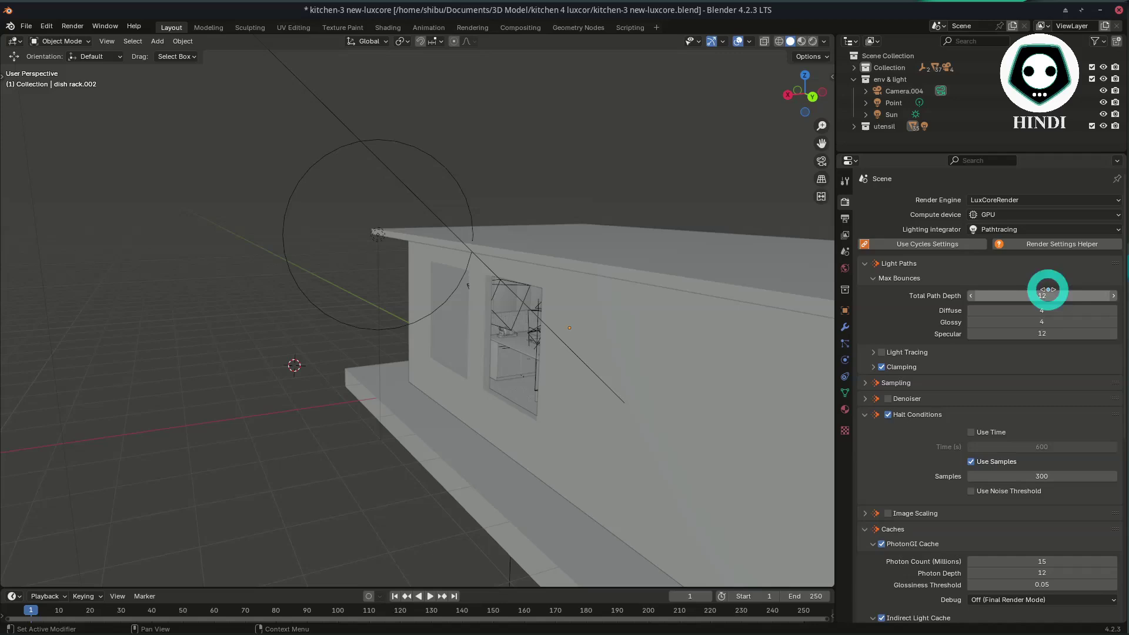
Review the light bounce, sampling and halt condition settings, keeping the sample limit at 300.
{"action": "scroll", "coordinate": [978, 294], "scroll_direction": "down", "scroll_amount": 2}
{"action": "scroll", "coordinate": [984, 333], "scroll_direction": "down", "scroll_amount": 2}
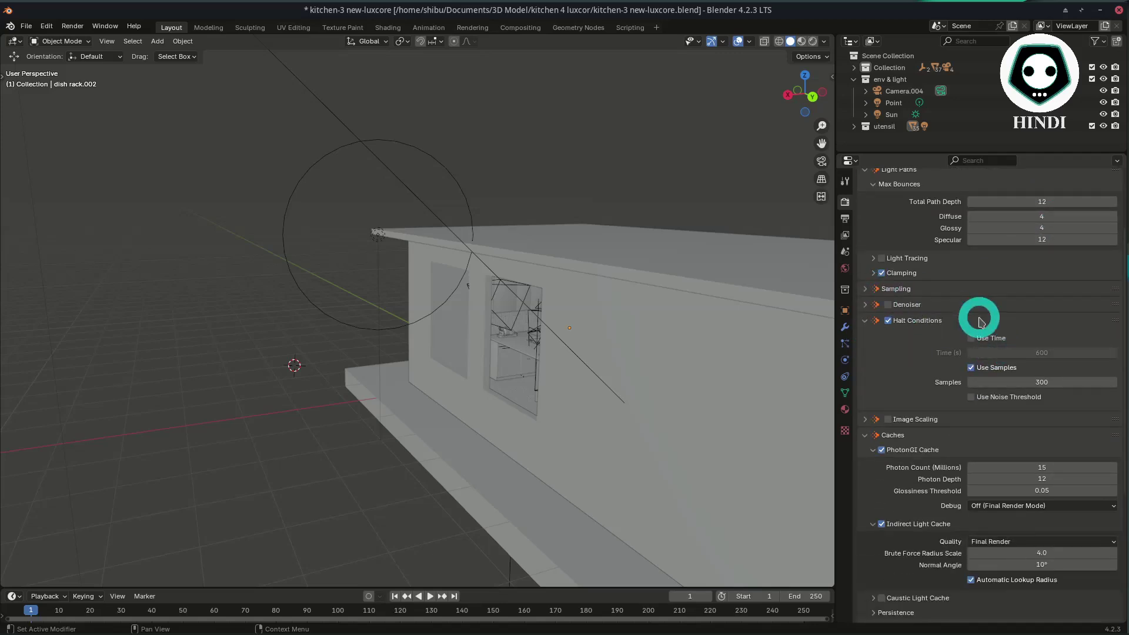
{"action": "left_click", "coordinate": [864, 288]}
{"action": "left_click", "coordinate": [864, 288]}
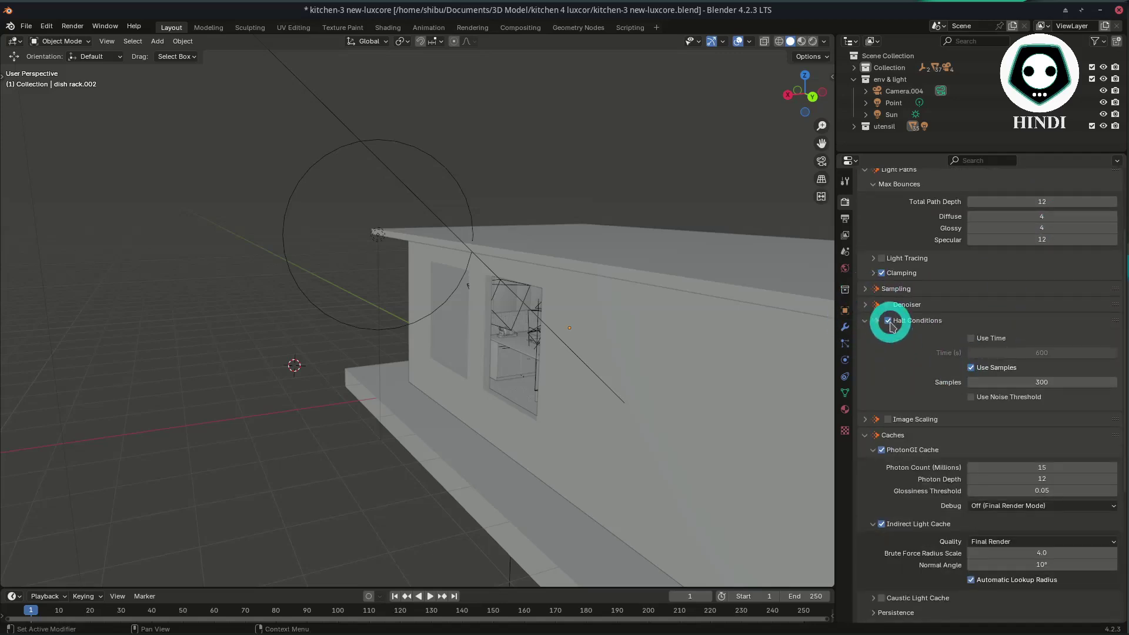
{"action": "scroll", "coordinate": [1041, 394], "scroll_direction": "down", "scroll_amount": 3}
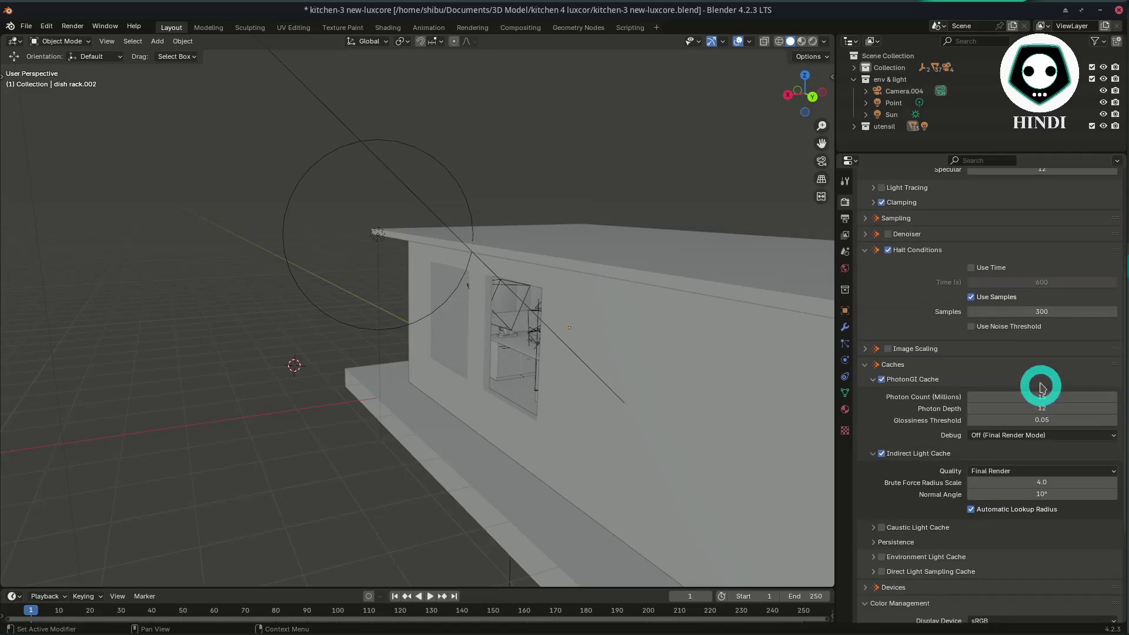
{"action": "left_click", "coordinate": [1034, 311]}
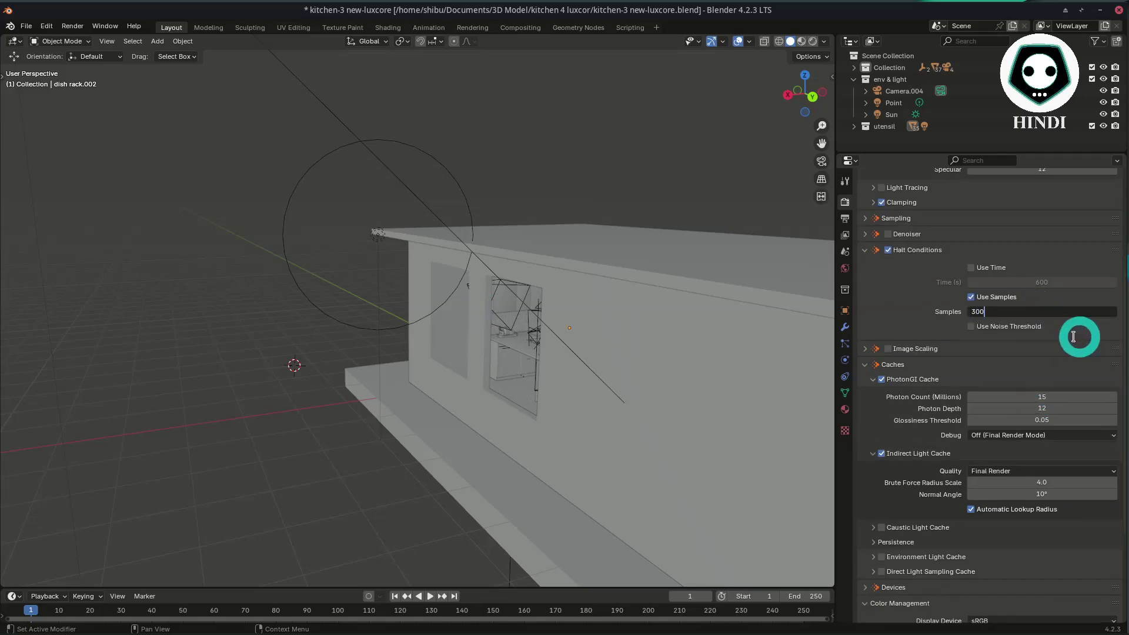
{"action": "key", "text": "Return"}
Review the PhotonGI cache settings and the view transform and look options in color management.
{"action": "scroll", "coordinate": [1051, 378], "scroll_direction": "down", "scroll_amount": 2}
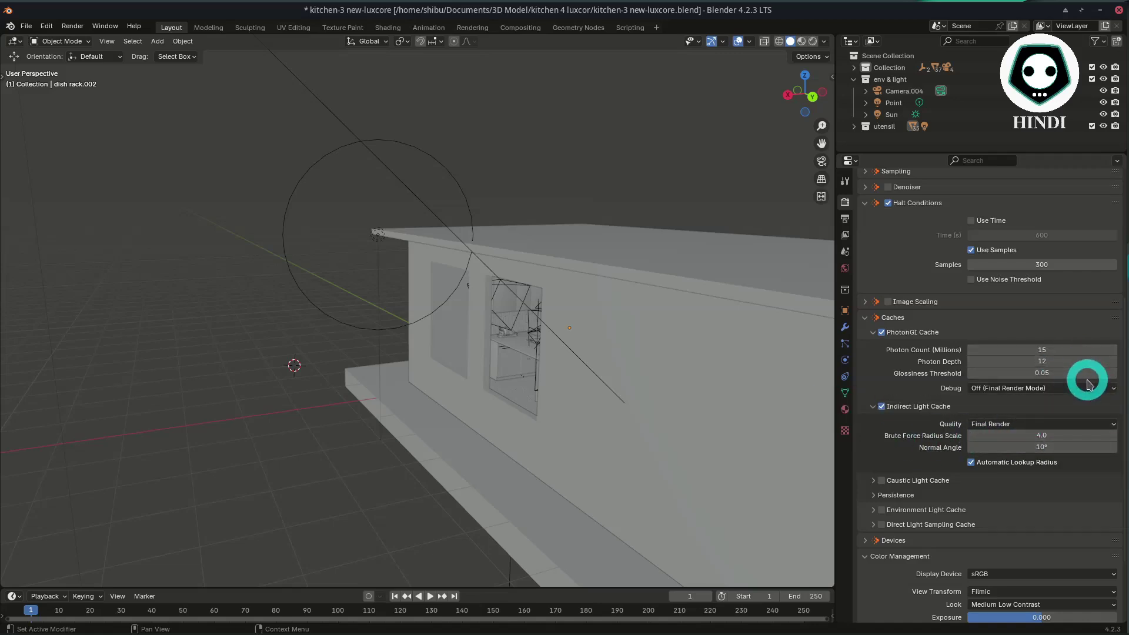
{"action": "scroll", "coordinate": [1082, 420], "scroll_direction": "down", "scroll_amount": 4}
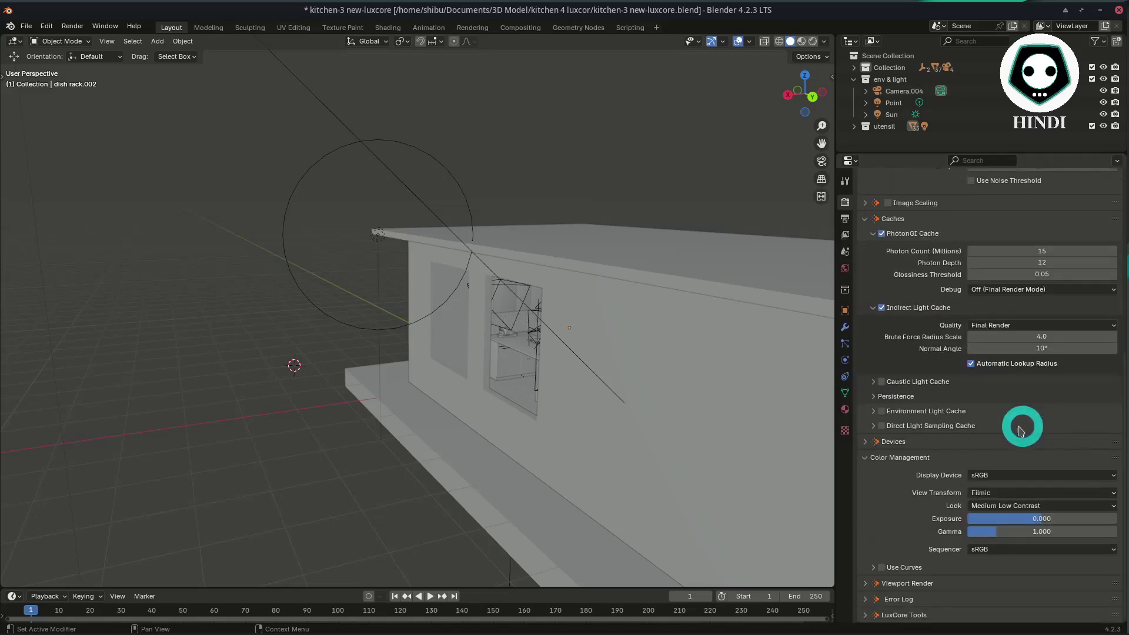
{"action": "left_click", "coordinate": [1057, 507]}
{"action": "left_click", "coordinate": [1033, 493]}
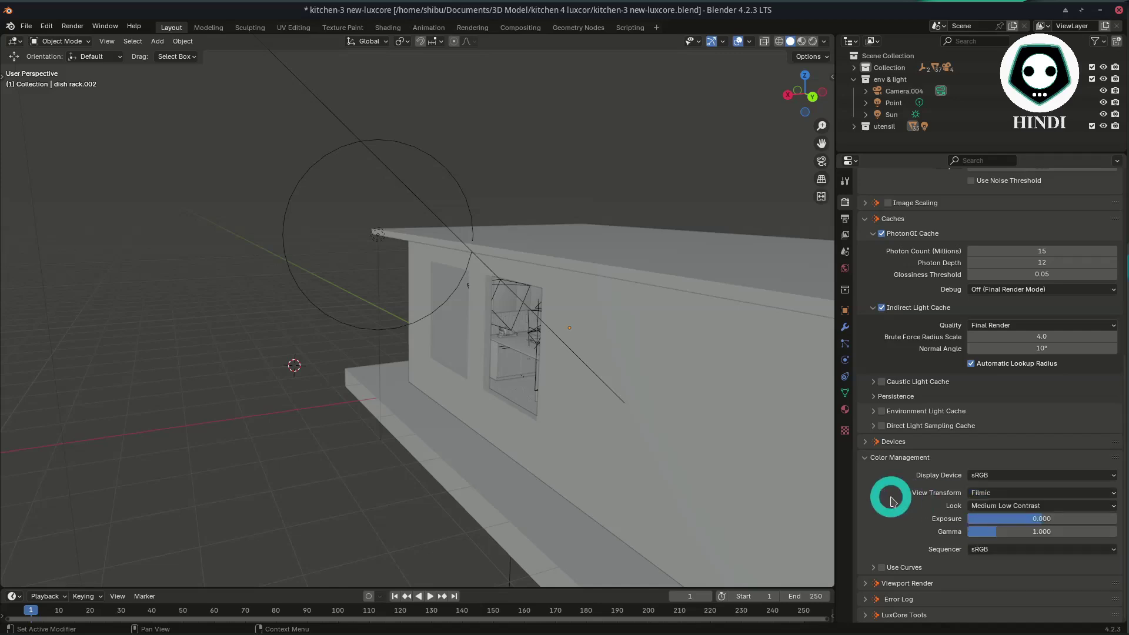
Review the remaining color management settings, the output resolution and file format, and the denoiser option.
{"action": "scroll", "coordinate": [1003, 474], "scroll_direction": "up", "scroll_amount": 8}
{"action": "scroll", "coordinate": [952, 424], "scroll_direction": "down", "scroll_amount": 8}
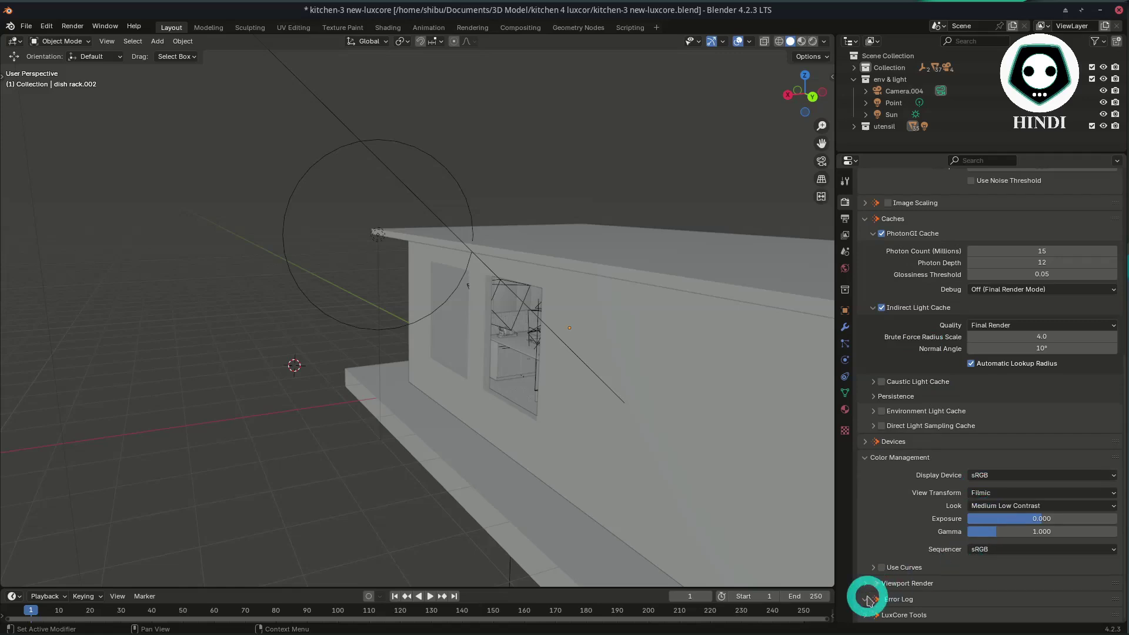
{"action": "scroll", "coordinate": [884, 248], "scroll_direction": "up", "scroll_amount": 3}
{"action": "left_click", "coordinate": [845, 218]}
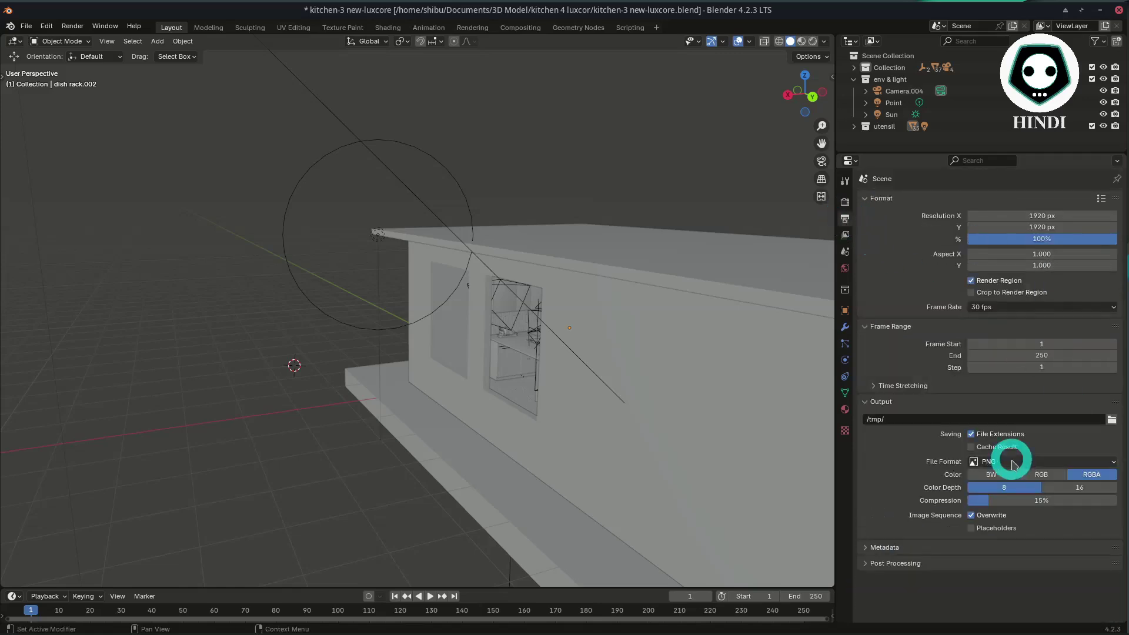
{"action": "left_click", "coordinate": [844, 235]}
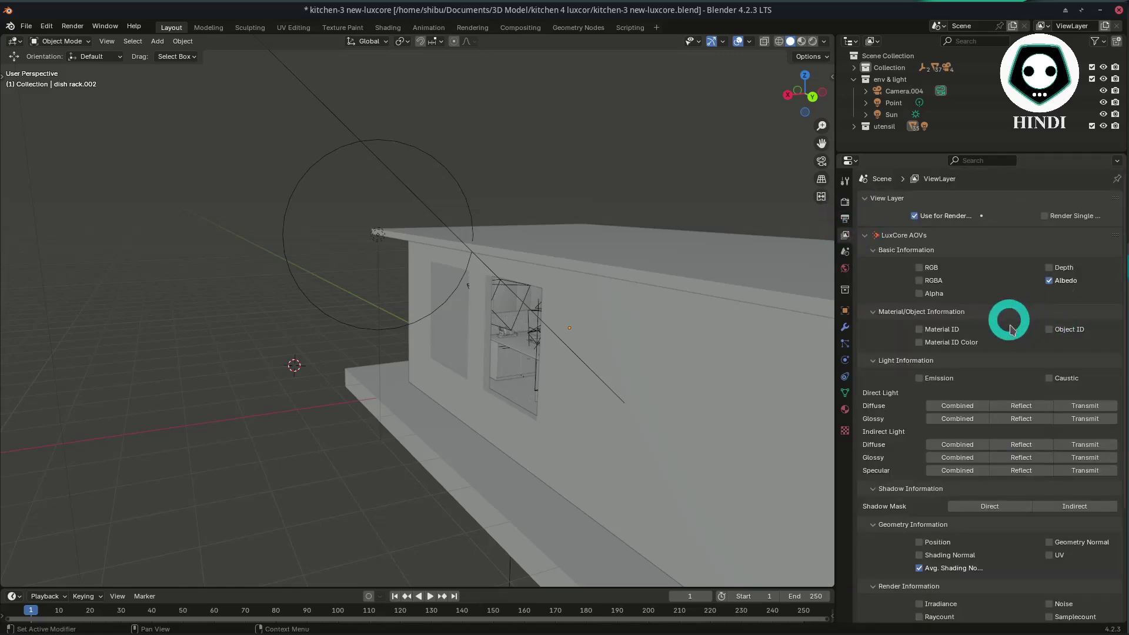
{"action": "left_click", "coordinate": [844, 202]}
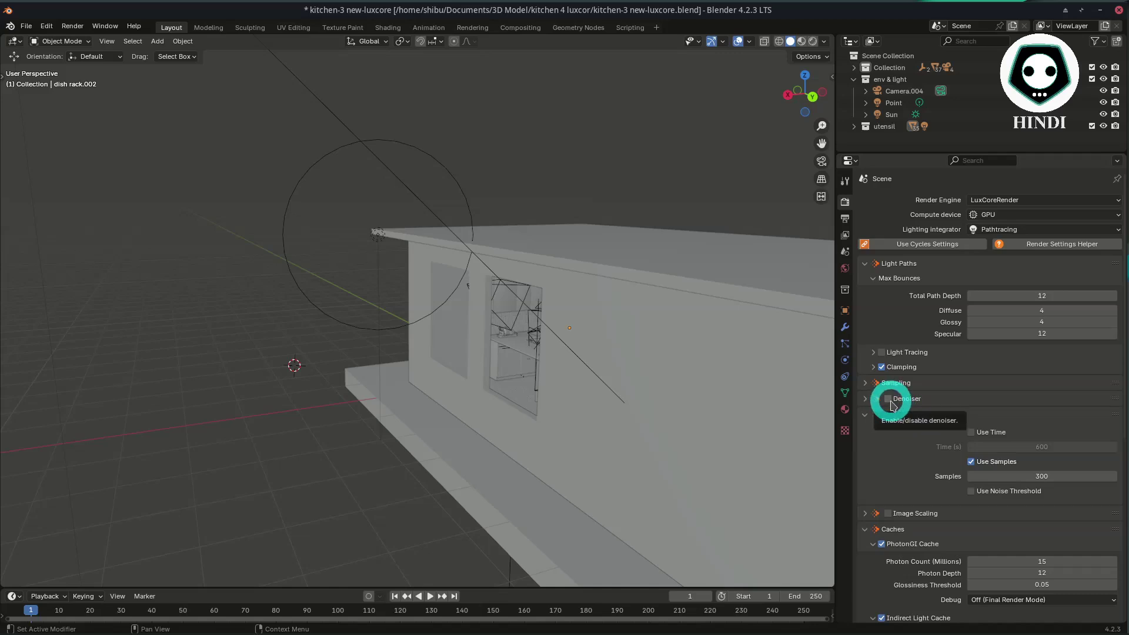
Examine the view layer's LuxCore AOVs, including the Albedo and average shading normal passes and the halt condition override.
{"action": "left_click", "coordinate": [845, 235]}
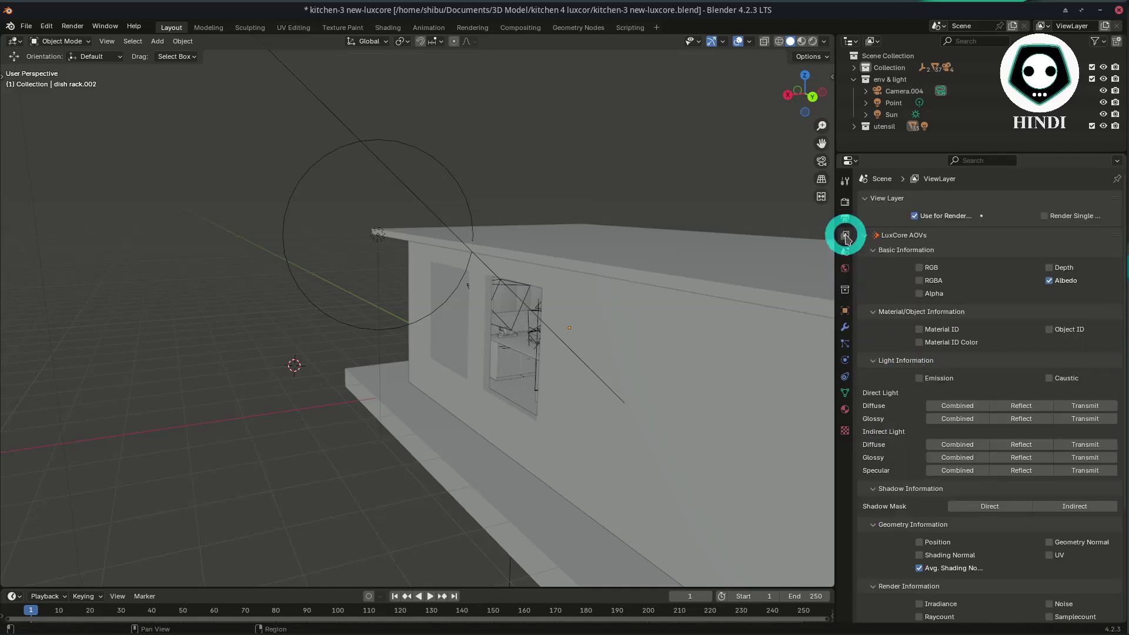
{"action": "left_click", "coordinate": [1048, 280]}
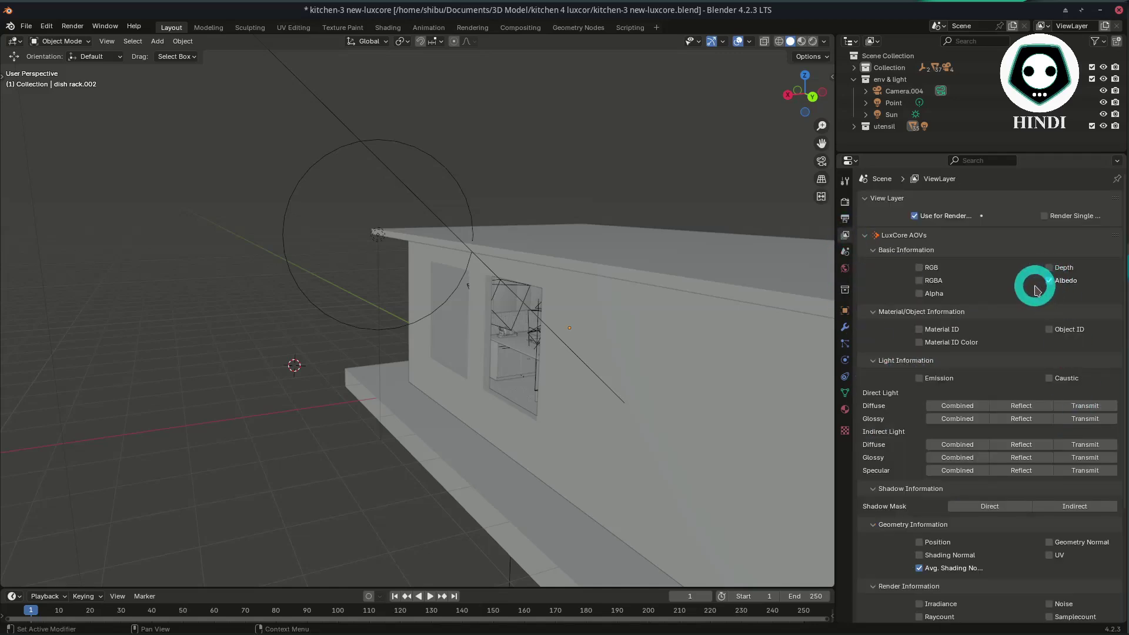
{"action": "scroll", "coordinate": [1037, 353], "scroll_direction": "down", "scroll_amount": 3}
{"action": "scroll", "coordinate": [1003, 344], "scroll_direction": "down", "scroll_amount": 3}
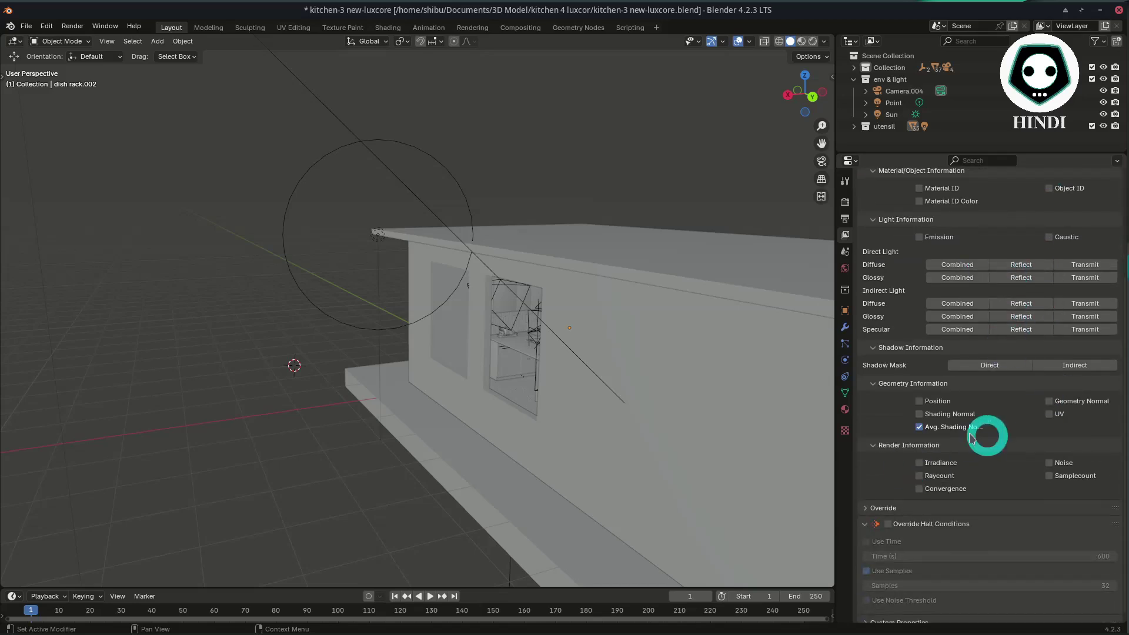
{"action": "scroll", "coordinate": [1036, 427], "scroll_direction": "up", "scroll_amount": 6}
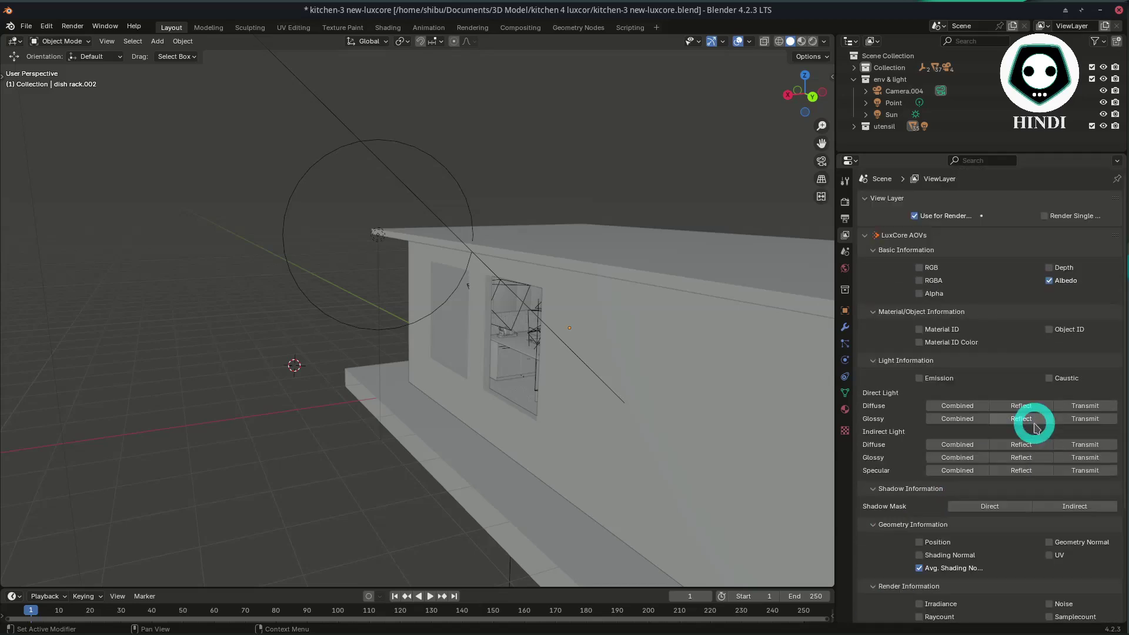
{"action": "scroll", "coordinate": [1038, 418], "scroll_direction": "down", "scroll_amount": 6}
{"action": "scroll", "coordinate": [999, 380], "scroll_direction": "up", "scroll_amount": 5}
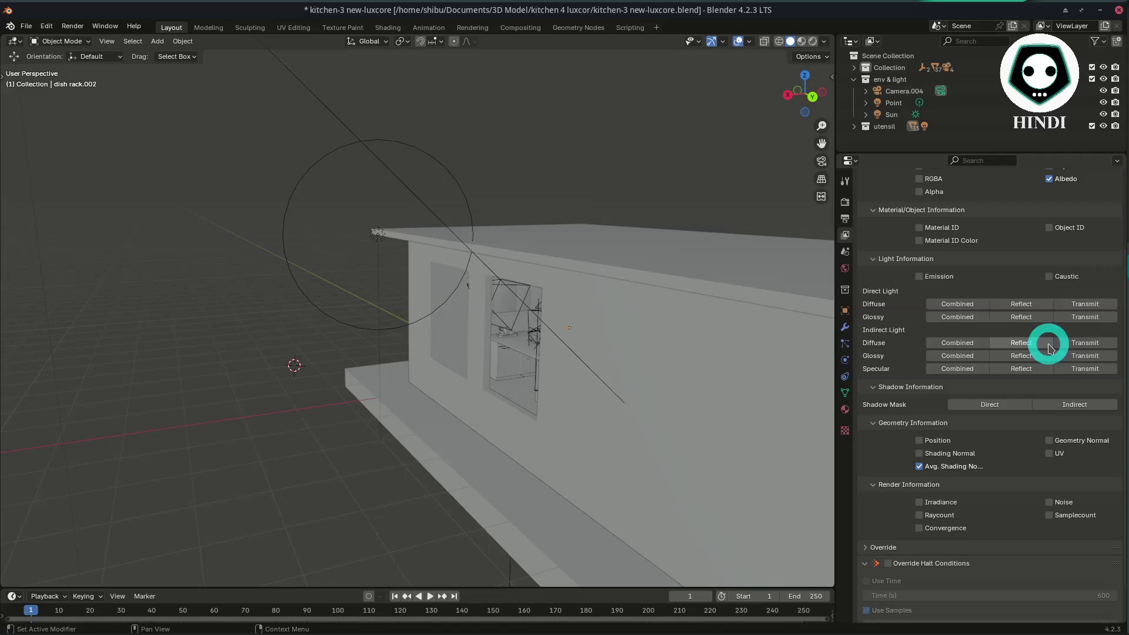
{"action": "scroll", "coordinate": [997, 302], "scroll_direction": "down", "scroll_amount": 3}
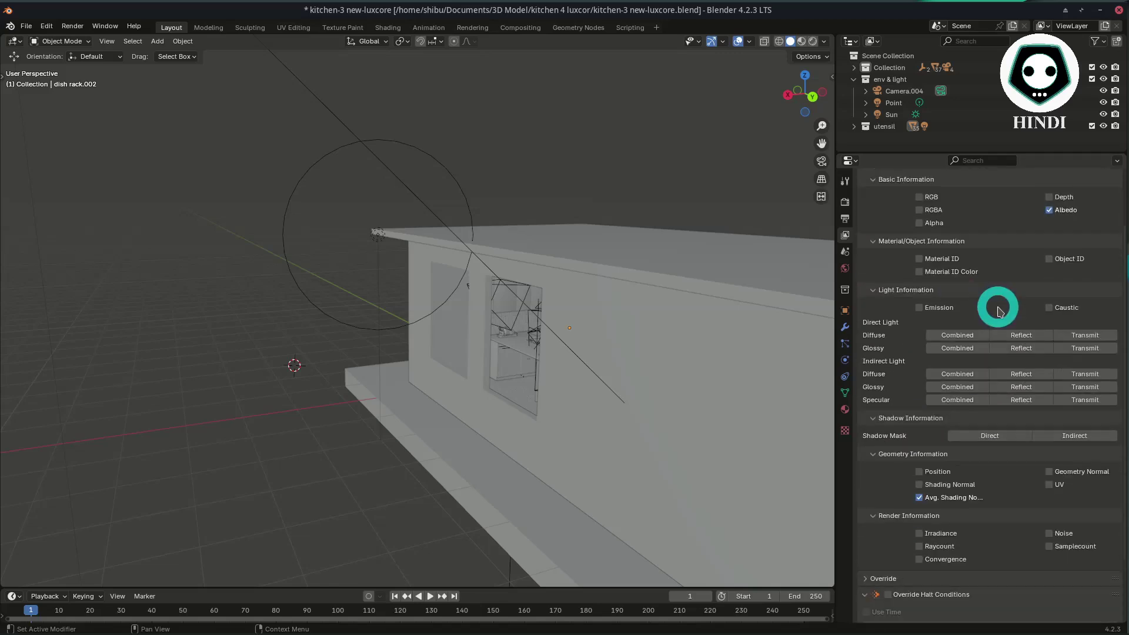
{"action": "scroll", "coordinate": [998, 308], "scroll_direction": "down", "scroll_amount": 2}
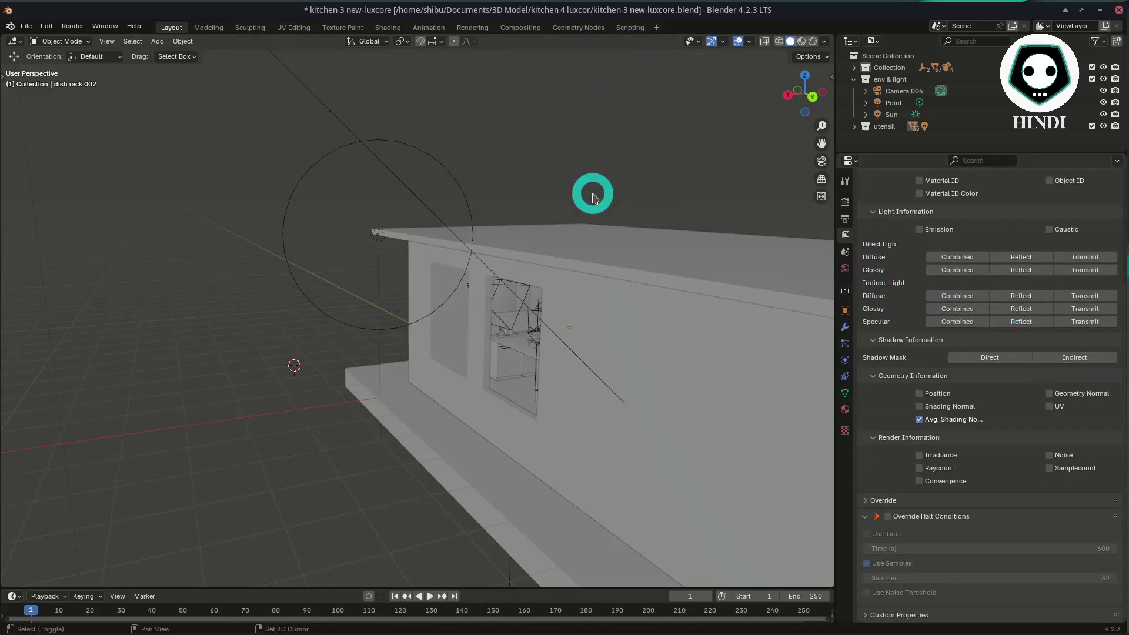
Open the Compositing workspace, enlarge the node editor, and rearrange the Render Layers and Denoise nodes closer to each other.
{"action": "middle_click_drag", "start_coordinate": [593, 194], "coordinate": [513, 190], "text": "shift"}
{"action": "left_click", "coordinate": [507, 31]}
{"action": "left_click", "coordinate": [509, 29]}
{"action": "left_click_drag", "start_coordinate": [550, 218], "coordinate": [563, 527]}
{"action": "scroll", "coordinate": [502, 293], "scroll_direction": "up", "scroll_amount": 4}
{"action": "middle_click_drag", "start_coordinate": [197, 358], "coordinate": [441, 362]}
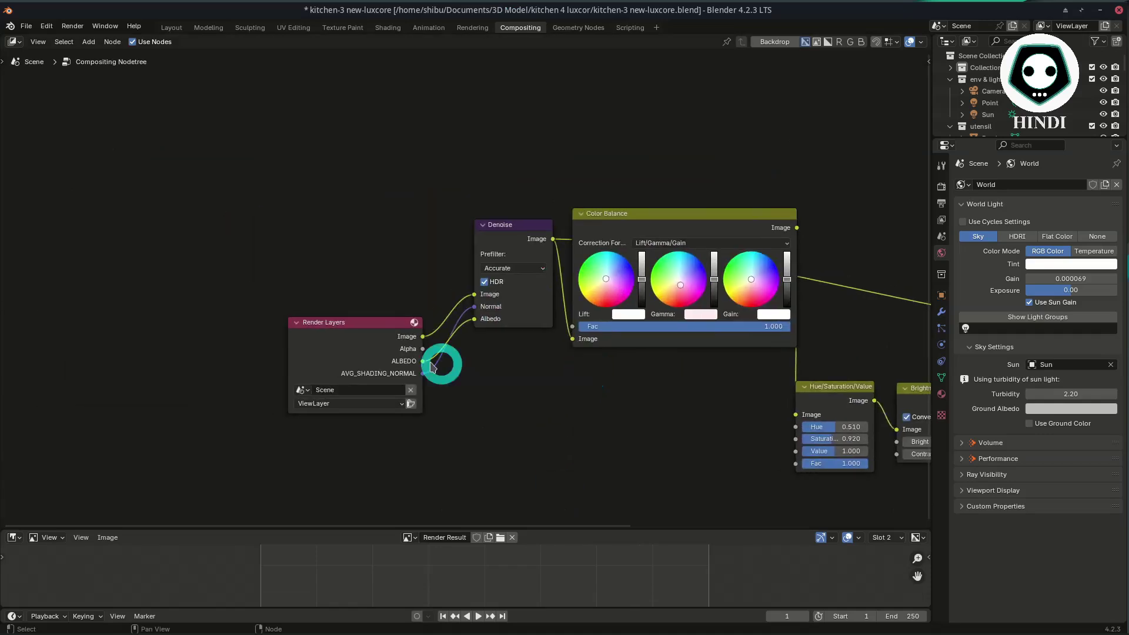
{"action": "scroll", "coordinate": [465, 282], "scroll_direction": "up", "scroll_amount": 4}
{"action": "left_click_drag", "start_coordinate": [519, 196], "coordinate": [508, 211]}
{"action": "left_click_drag", "start_coordinate": [317, 335], "coordinate": [217, 302]}
{"action": "left_click_drag", "start_coordinate": [499, 220], "coordinate": [424, 224]}
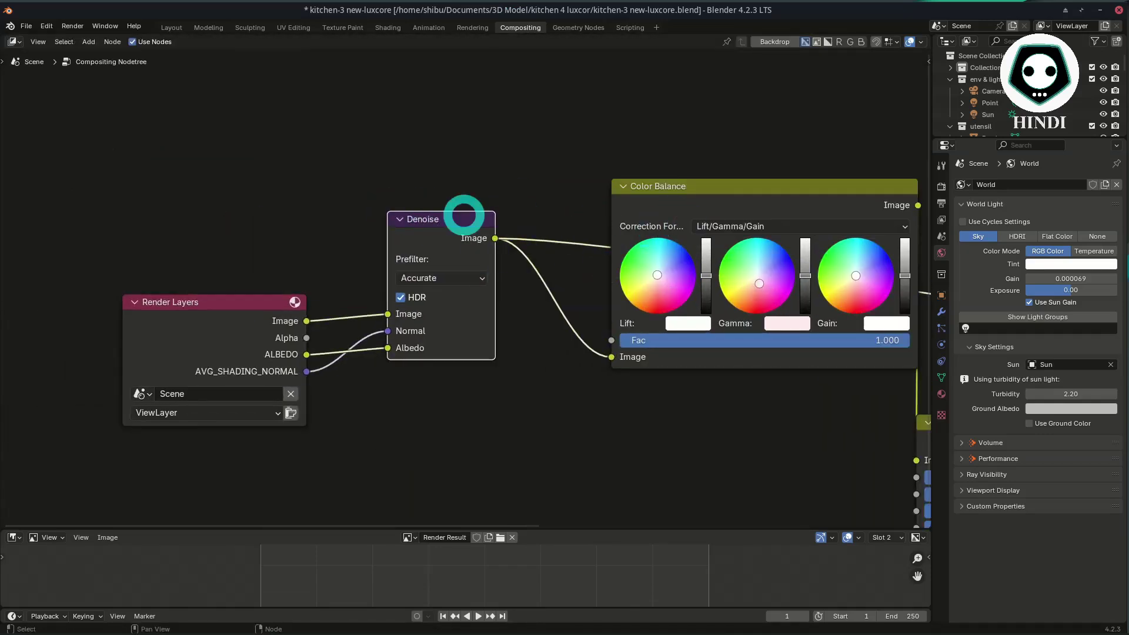
Reposition the Color Balance node lower, between the Denoise and Hue/Saturation/Value nodes.
{"action": "middle_click_drag", "start_coordinate": [607, 164], "coordinate": [428, 156]}
{"action": "left_click_drag", "start_coordinate": [562, 188], "coordinate": [527, 278]}
{"action": "middle_click_drag", "start_coordinate": [547, 292], "coordinate": [315, 227]}
{"action": "left_click_drag", "start_coordinate": [315, 227], "coordinate": [364, 229]}
{"action": "middle_click_drag", "start_coordinate": [211, 279], "coordinate": [562, 259]}
{"action": "middle_click_drag", "start_coordinate": [409, 275], "coordinate": [179, 262]}
{"action": "middle_click_drag", "start_coordinate": [435, 328], "coordinate": [393, 338]}
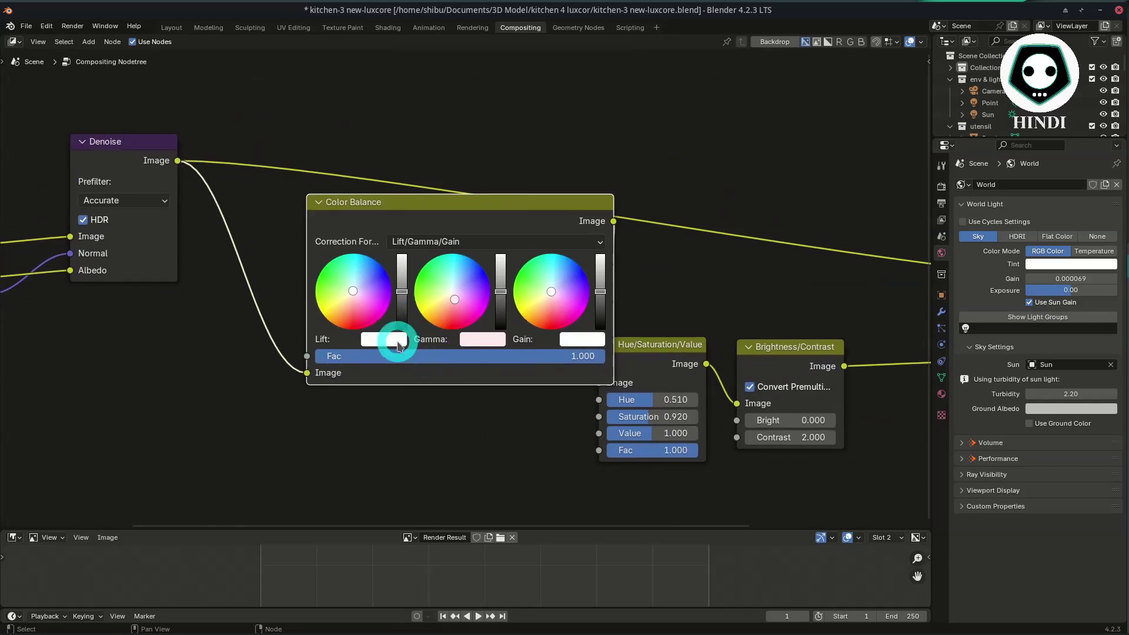
Inspect the hex colors of the Color Balance node's lift, gamma and gain.
{"action": "left_click", "coordinate": [393, 338]}
{"action": "left_click", "coordinate": [495, 262]}
{"action": "left_click", "coordinate": [391, 339]}
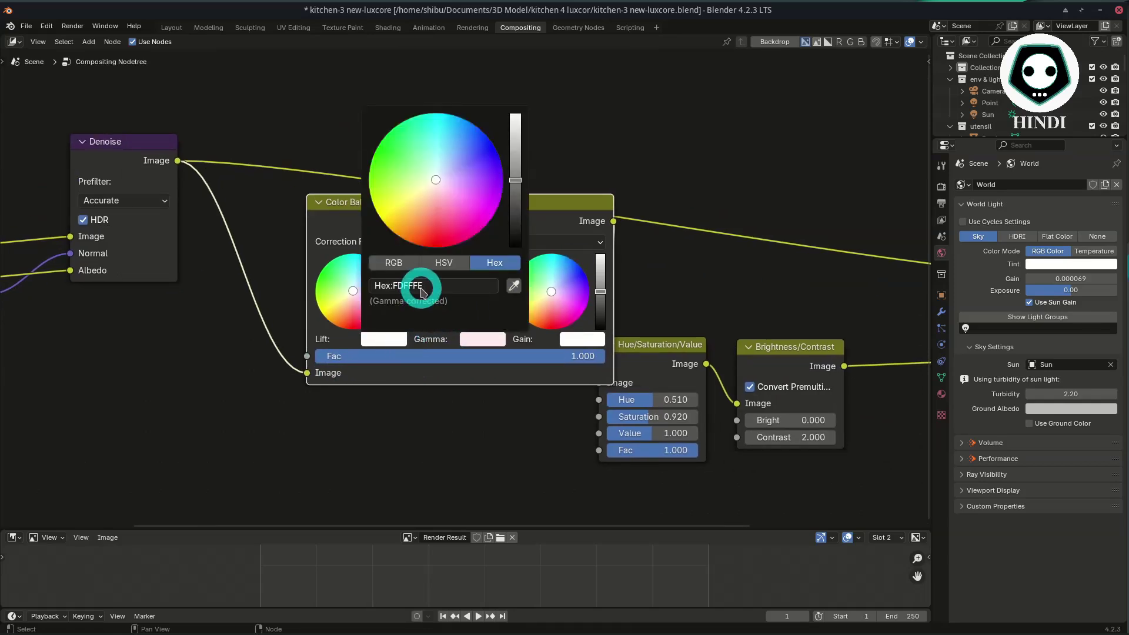
{"action": "left_click", "coordinate": [480, 343]}
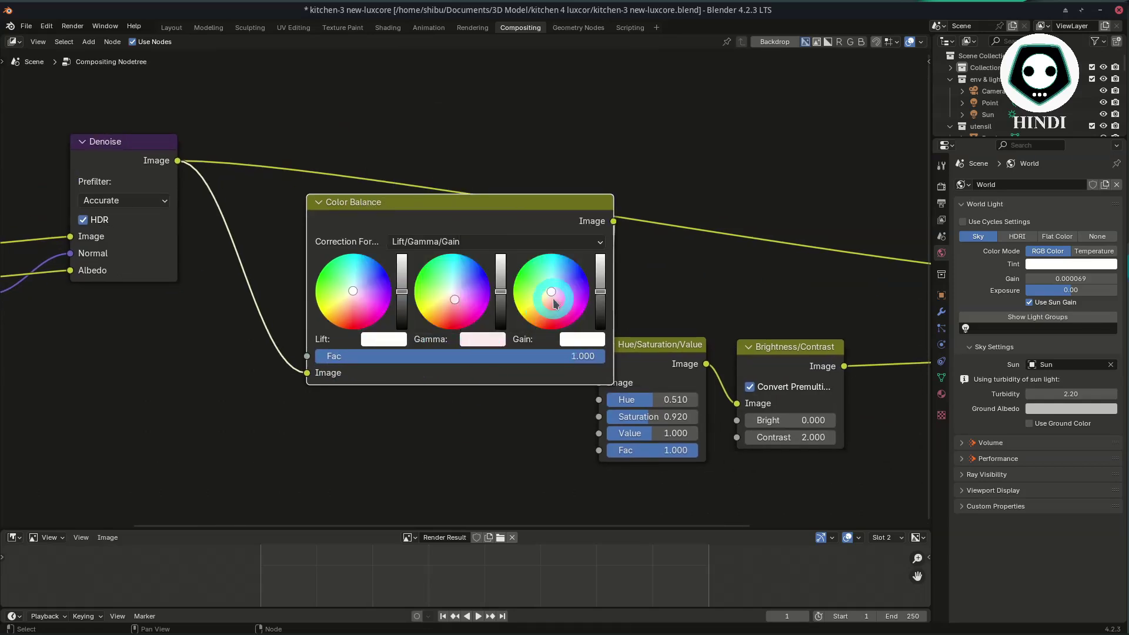
{"action": "left_click", "coordinate": [496, 342]}
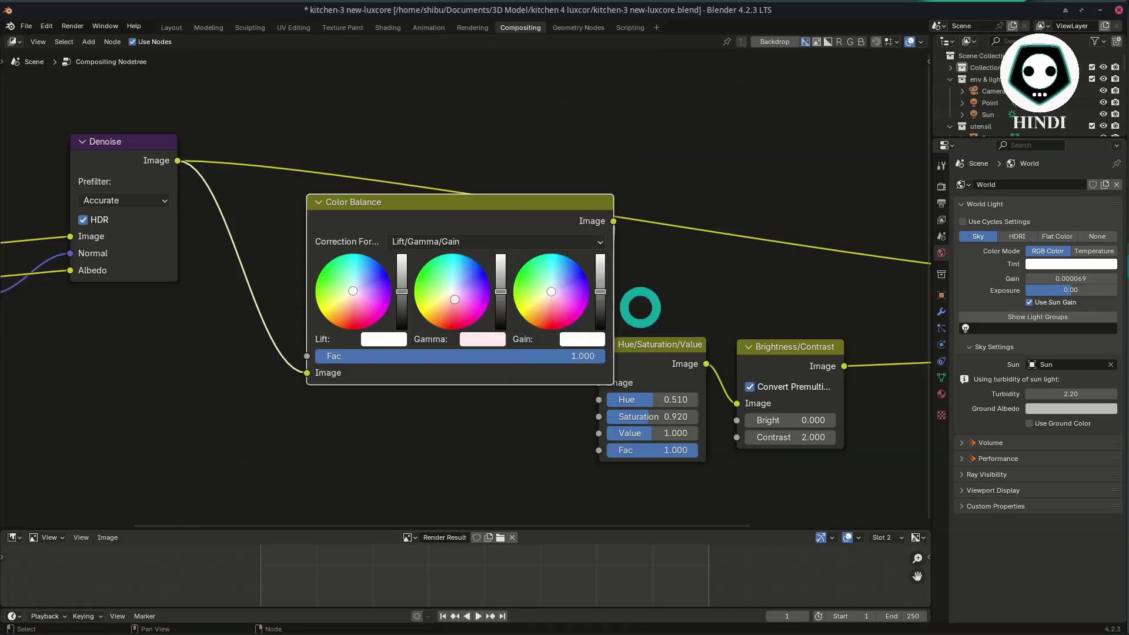
{"action": "left_click", "coordinate": [598, 339]}
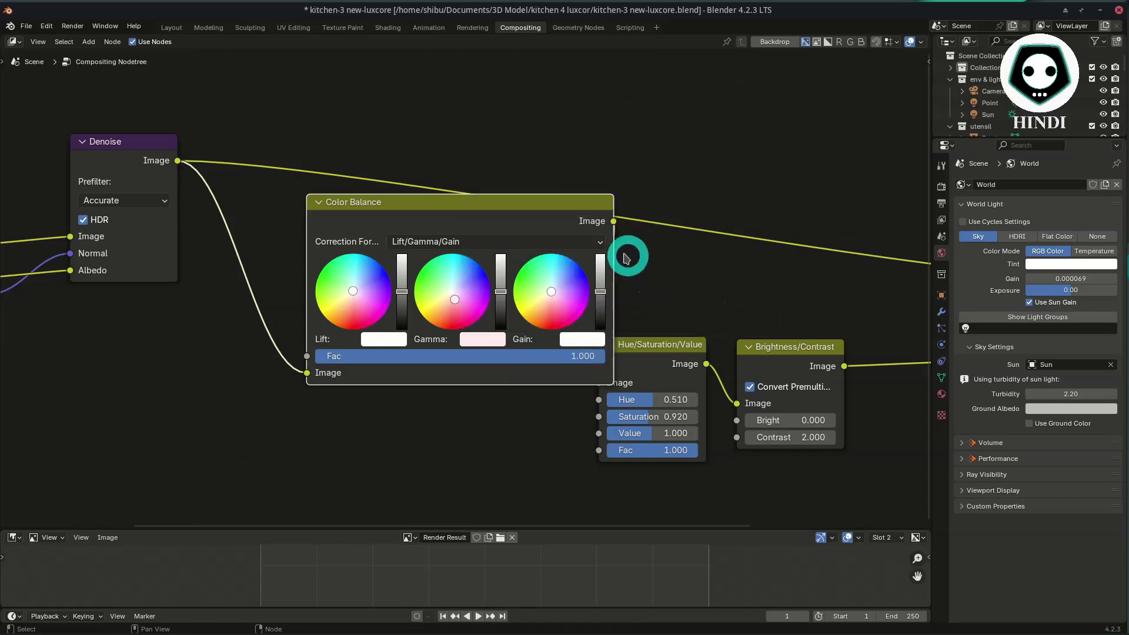
Shift the Box Sharpen node slightly and connect its image output to the Composite node's image input.
{"action": "middle_click_drag", "start_coordinate": [627, 254], "coordinate": [431, 264]}
{"action": "middle_click_drag", "start_coordinate": [624, 373], "coordinate": [450, 379]}
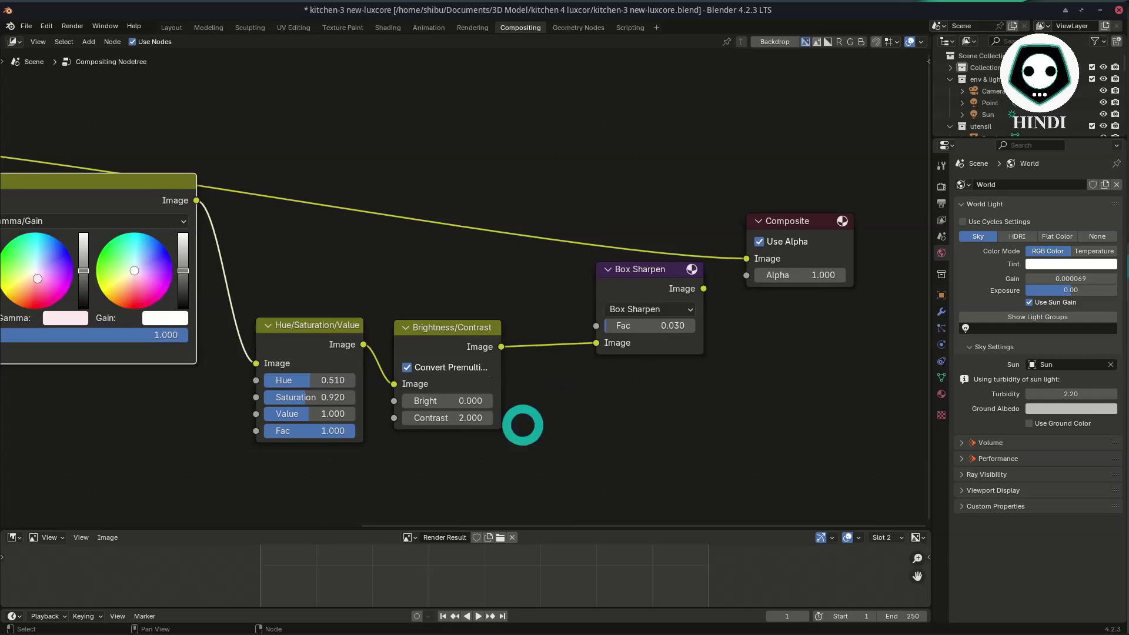
{"action": "middle_click_drag", "start_coordinate": [546, 420], "coordinate": [399, 454]}
{"action": "left_click_drag", "start_coordinate": [494, 308], "coordinate": [464, 325]}
{"action": "middle_click_drag", "start_coordinate": [523, 389], "coordinate": [622, 356]}
{"action": "left_click_drag", "start_coordinate": [624, 348], "coordinate": [696, 301]}
Add a Filter node below Composite, set its filter type to Box Sharpen, and delete the node.
{"action": "key", "text": "shift+a"}
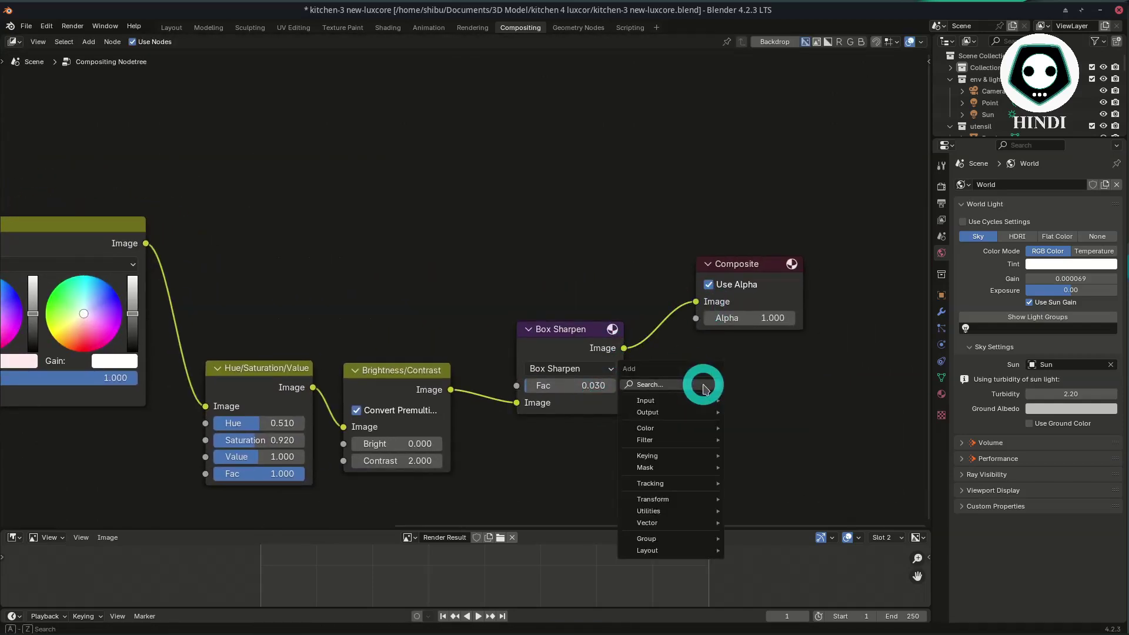
{"action": "type", "text": "filter"}
{"action": "left_click", "coordinate": [714, 406]}
{"action": "left_click", "coordinate": [695, 403]}
{"action": "left_click", "coordinate": [722, 427]}
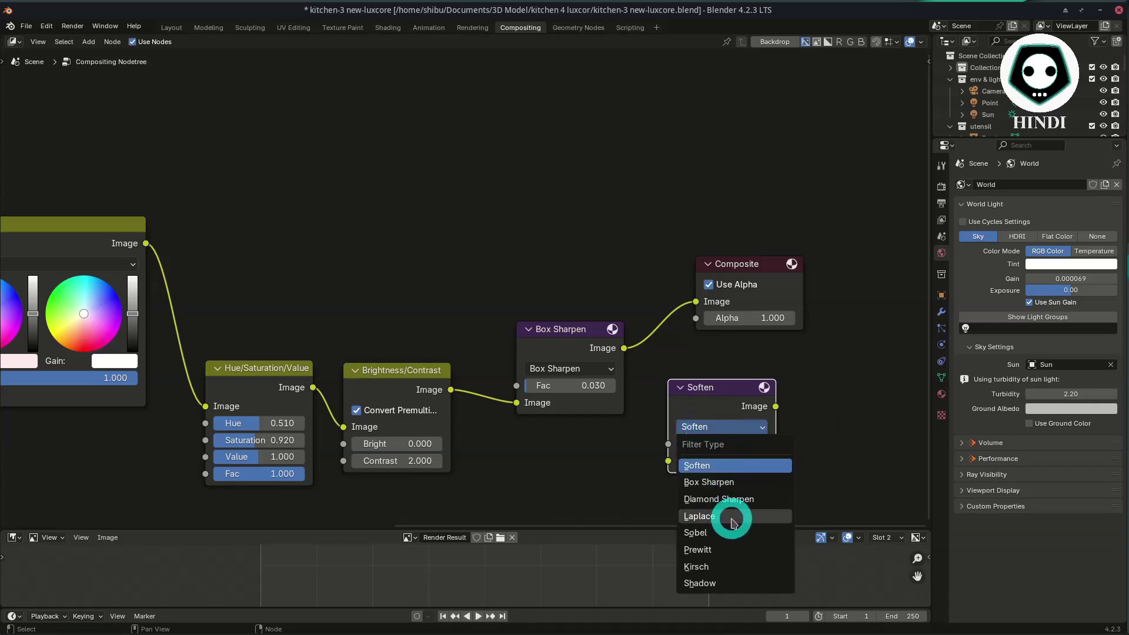
{"action": "left_click", "coordinate": [713, 482]}
{"action": "key", "text": "x"}
Review the complete compositing node chain from Render Layers to Composite.
{"action": "scroll", "coordinate": [376, 405], "scroll_direction": "down", "scroll_amount": 3}
{"action": "middle_click_drag", "start_coordinate": [231, 411], "coordinate": [489, 409]}
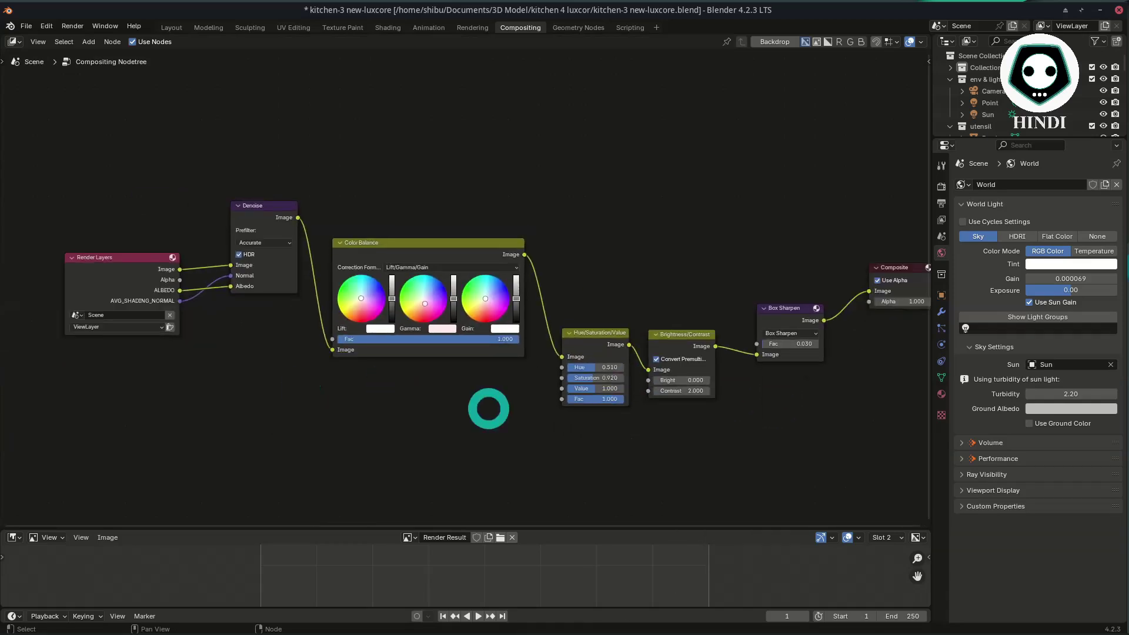
{"action": "middle_click_drag", "start_coordinate": [191, 335], "coordinate": [351, 363]}
{"action": "scroll", "coordinate": [381, 309], "scroll_direction": "up", "scroll_amount": 2}
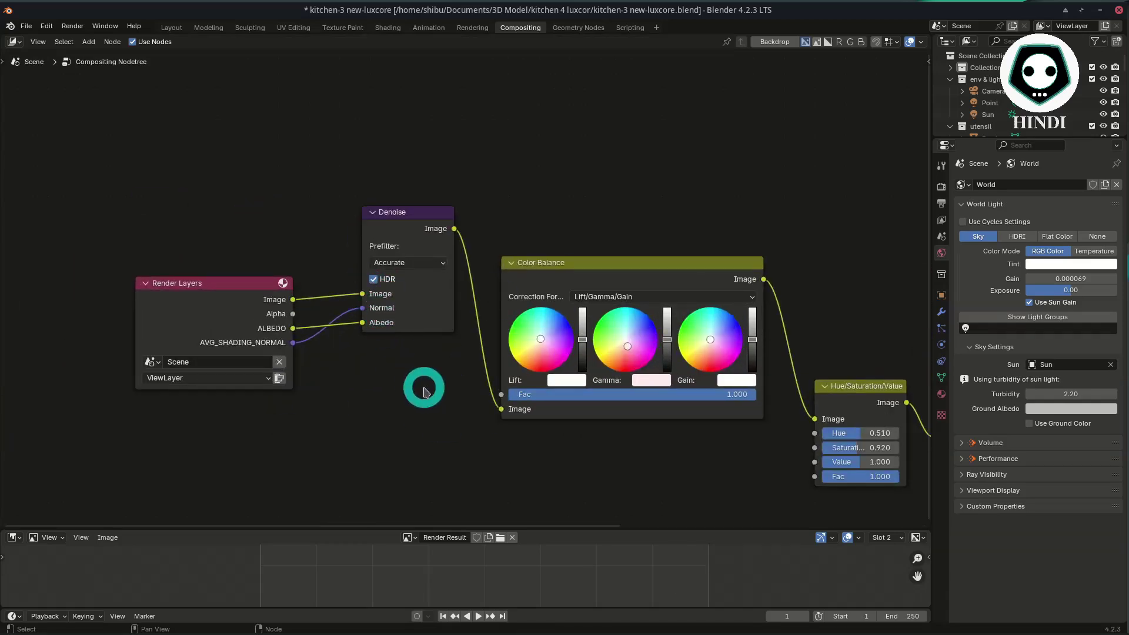
{"action": "middle_click_drag", "start_coordinate": [424, 388], "coordinate": [375, 408]}
Return to the Layout workspace, select the wall, and turn the enlarged timeline area into a LuxCore Material Nodes editor.
{"action": "left_click", "coordinate": [172, 27]}
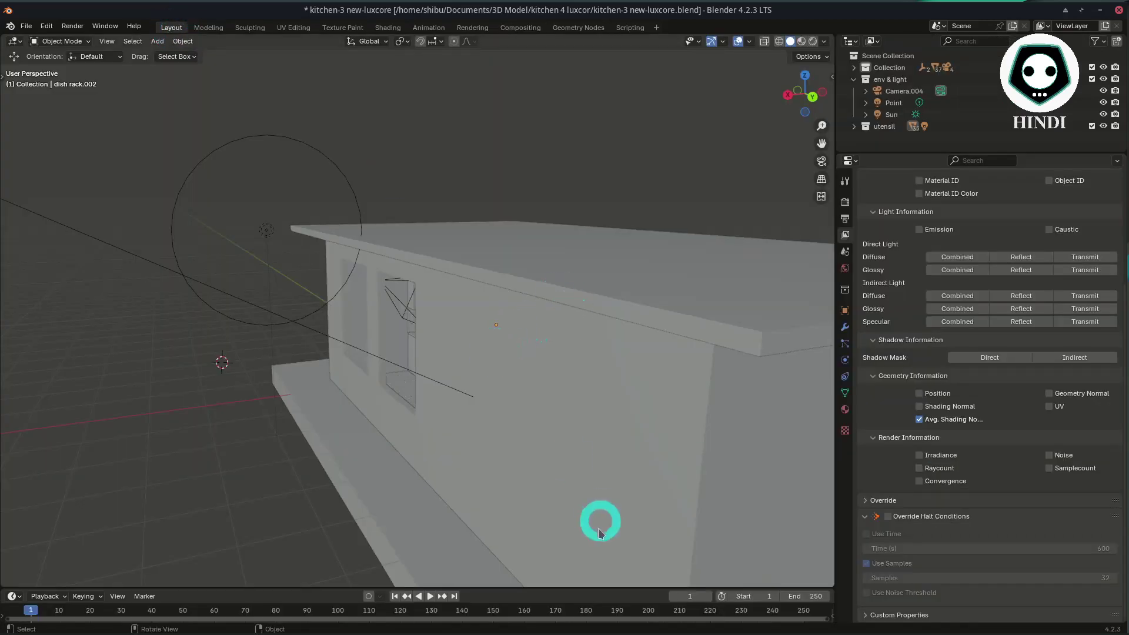
{"action": "left_click", "coordinate": [576, 585]}
{"action": "left_click_drag", "start_coordinate": [575, 587], "coordinate": [576, 558]}
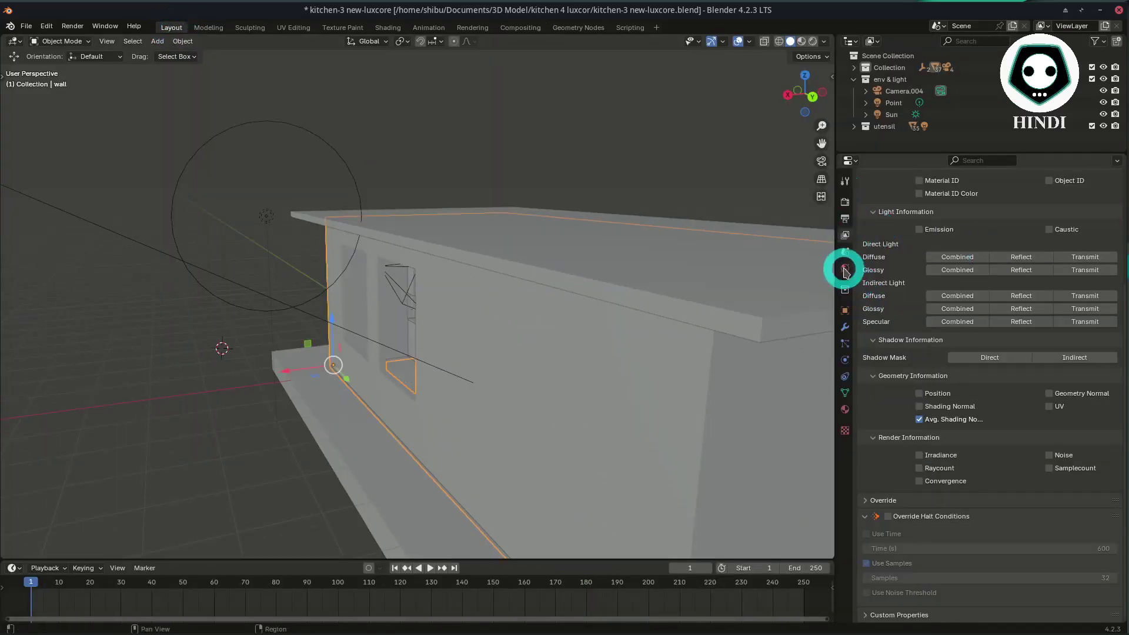
{"action": "left_click", "coordinate": [844, 268]}
{"action": "left_click_drag", "start_coordinate": [305, 556], "coordinate": [304, 397]}
{"action": "left_click", "coordinate": [16, 406]}
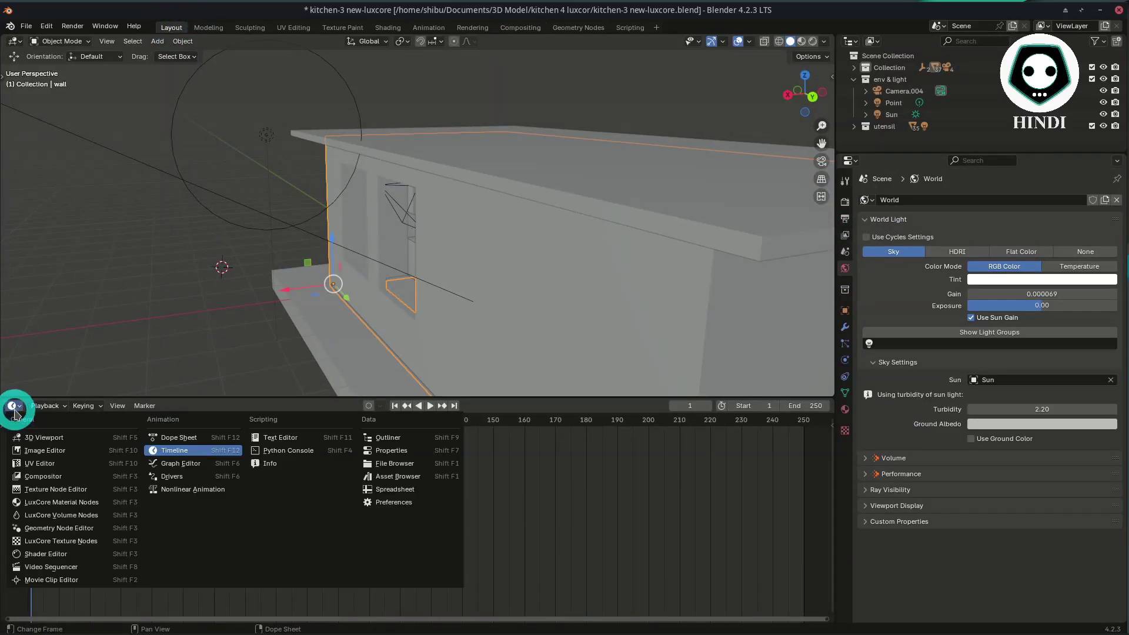
{"action": "left_click", "coordinate": [16, 406]}
{"action": "left_click", "coordinate": [17, 405]}
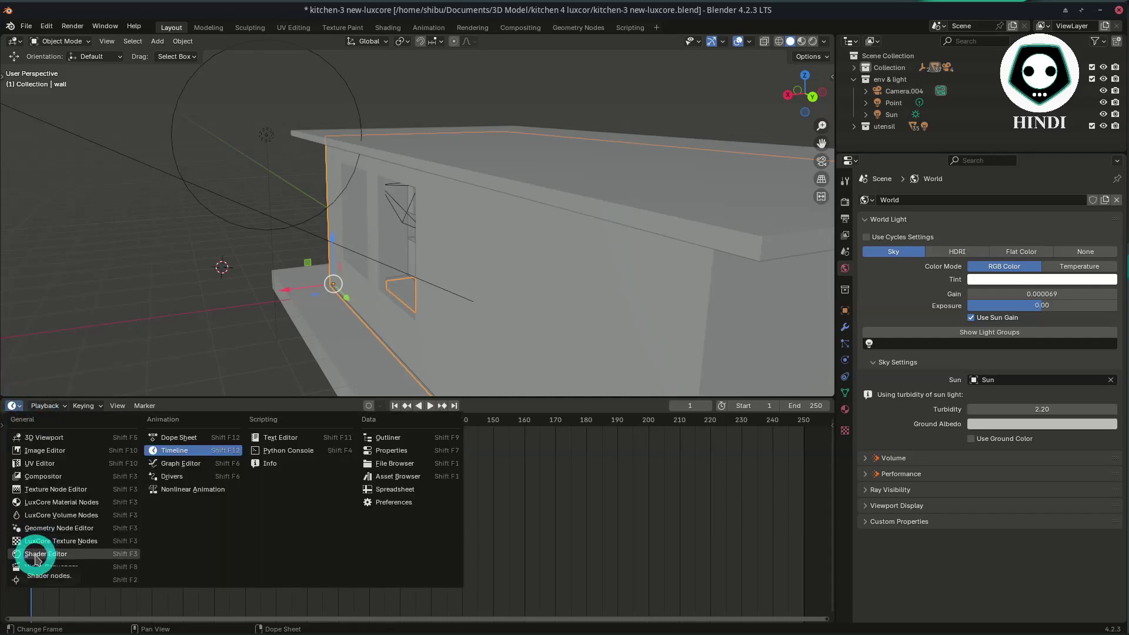
{"action": "left_click", "coordinate": [59, 503]}
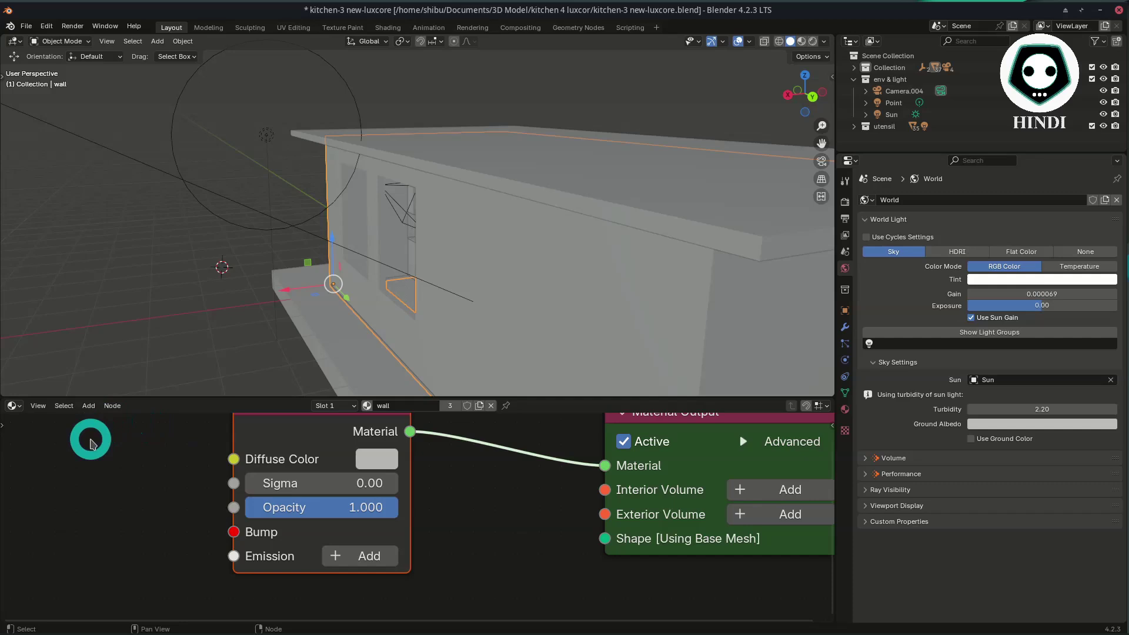
{"action": "middle_click_drag", "start_coordinate": [125, 453], "coordinate": [118, 479]}
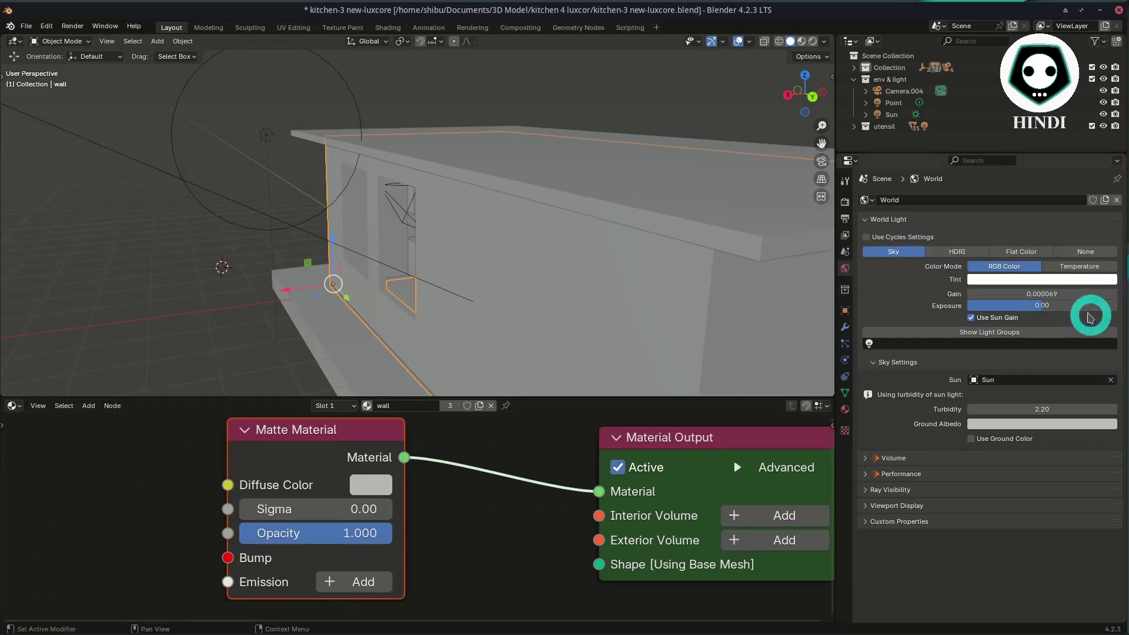
Select the Sun light and inspect the world sky tint and the sun's color tint and light settings.
{"action": "scroll", "coordinate": [269, 157], "scroll_direction": "down", "scroll_amount": 4}
{"action": "left_click", "coordinate": [288, 169]}
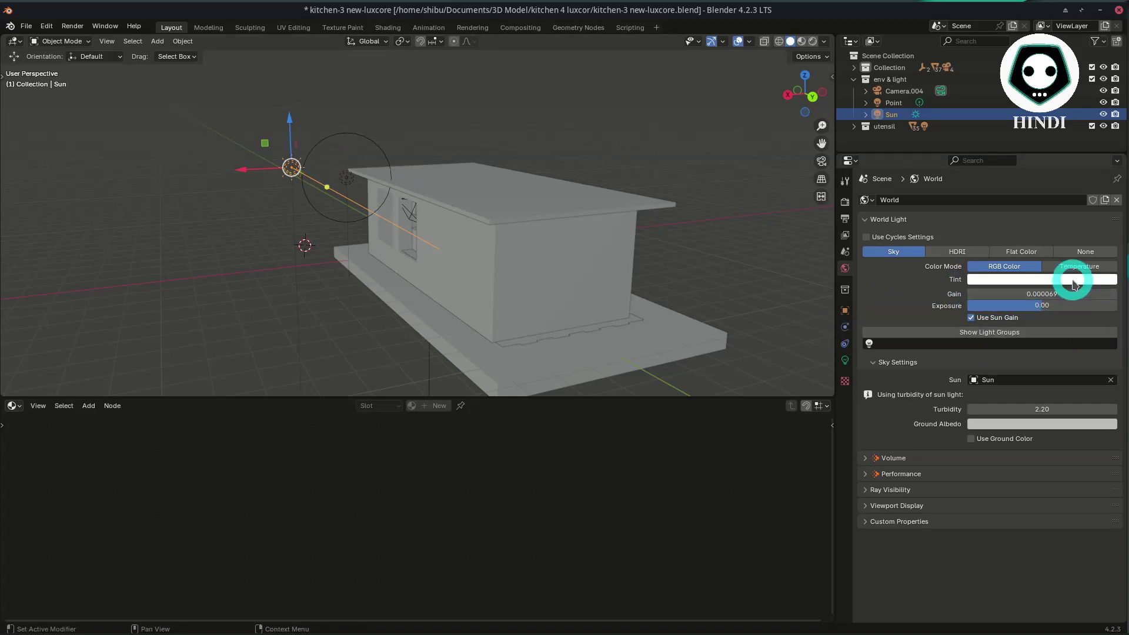
{"action": "left_click", "coordinate": [1047, 279]}
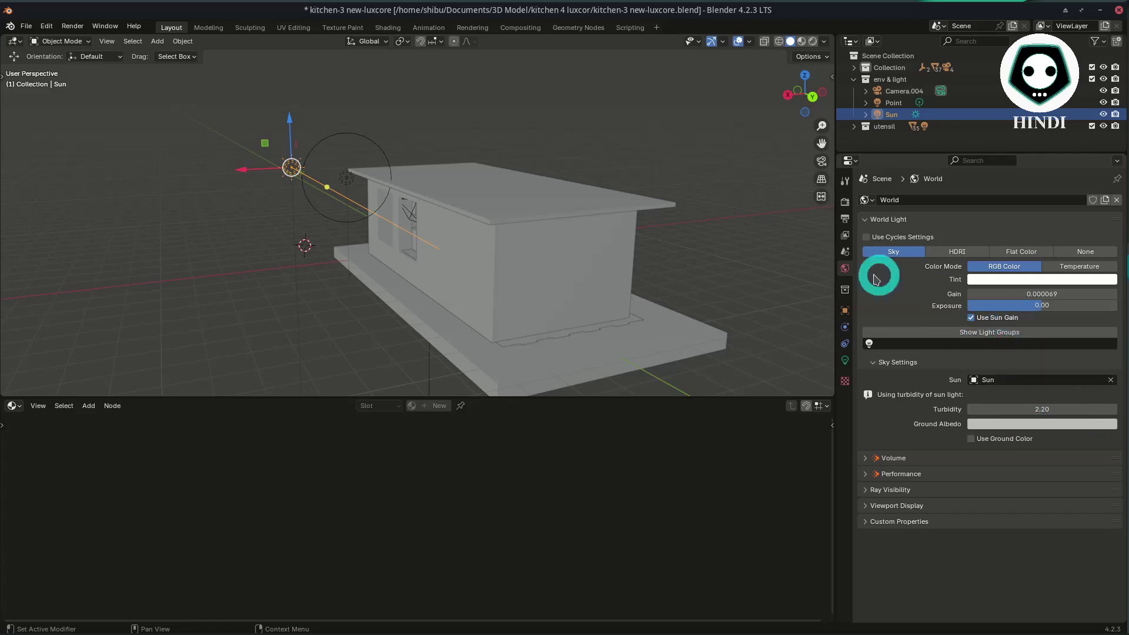
{"action": "left_click", "coordinate": [846, 358]}
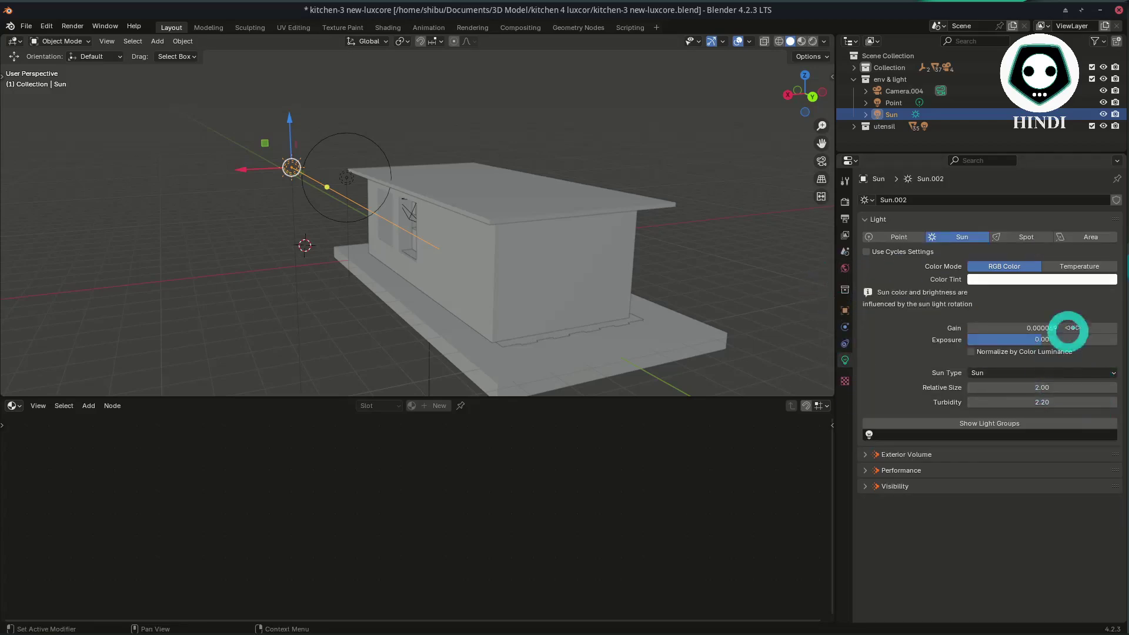
{"action": "left_click", "coordinate": [1071, 279]}
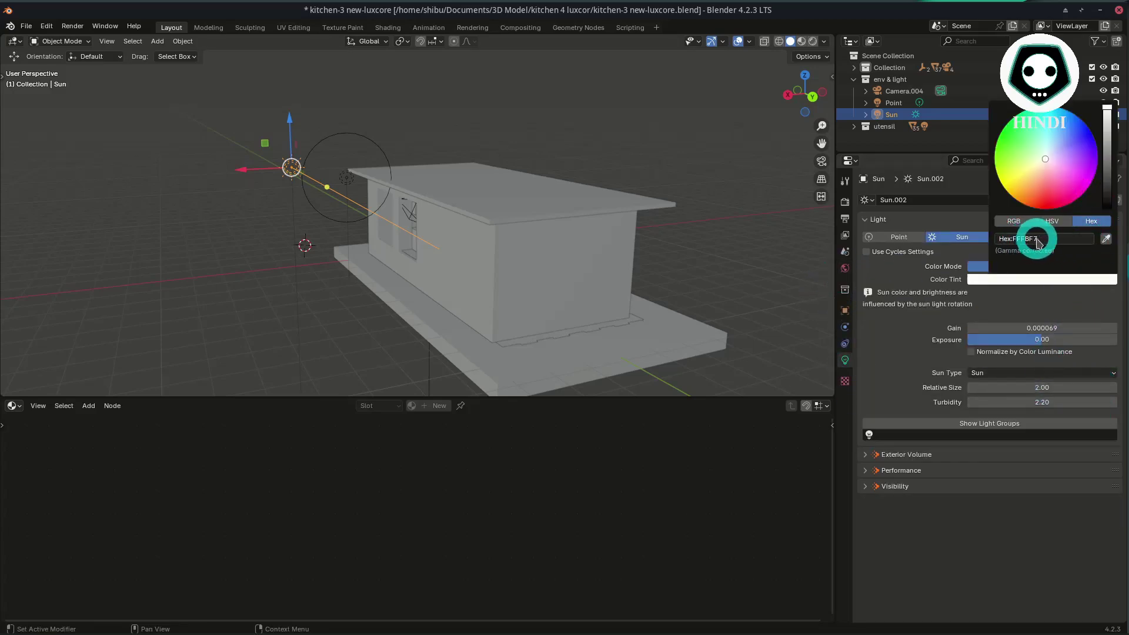
Switch to the image viewer to examine modular kitchen woman working.png, and return to Blender.
{"action": "left_click", "coordinate": [440, 625]}
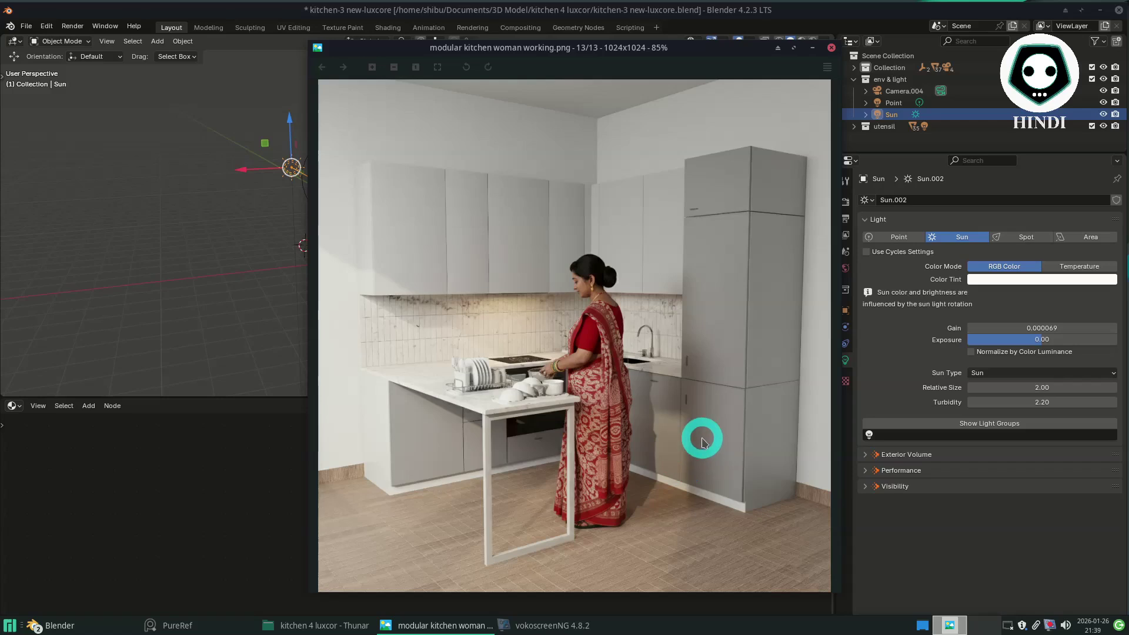
{"action": "left_click", "coordinate": [971, 488]}
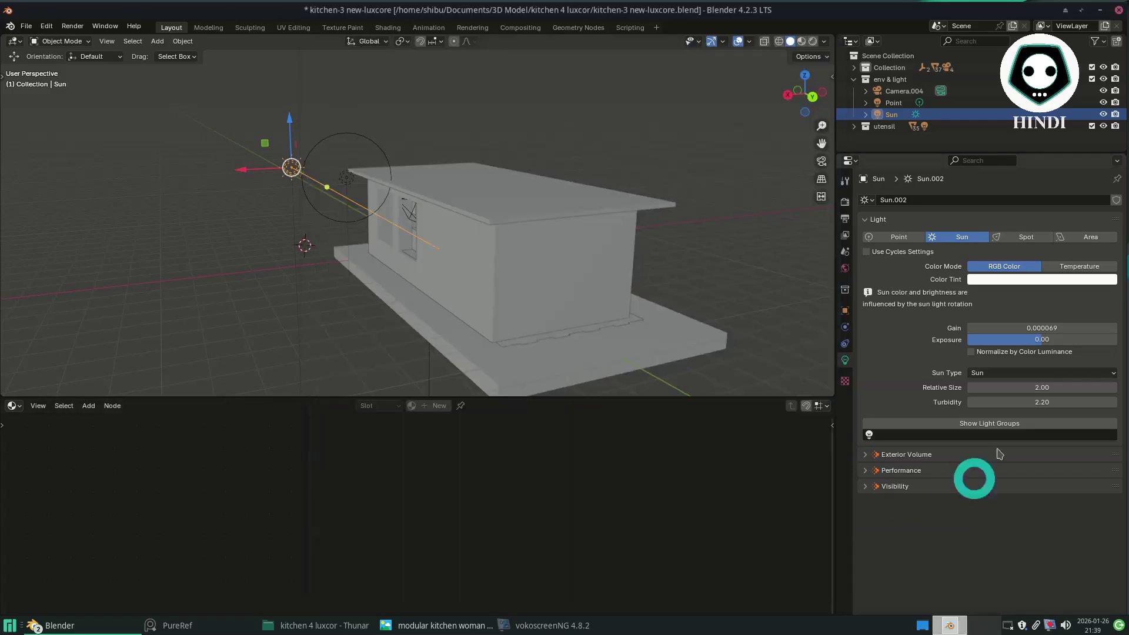
Review the world sky settings, then select the Point light and inspect its color, power and radius settings.
{"action": "left_click", "coordinate": [845, 269]}
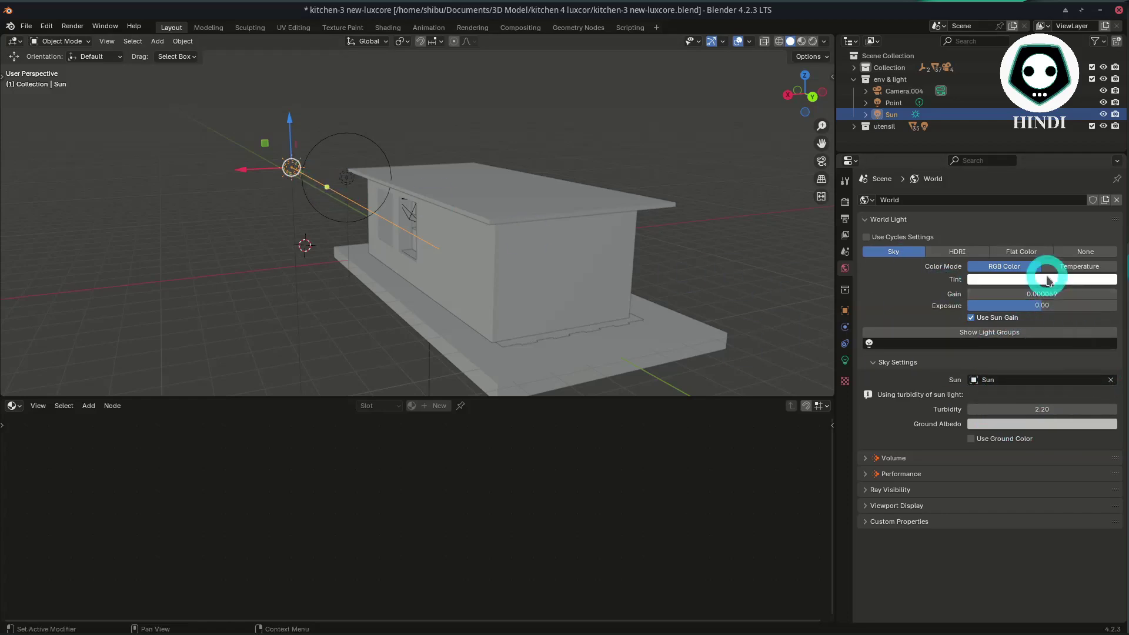
{"action": "left_click", "coordinate": [362, 140]}
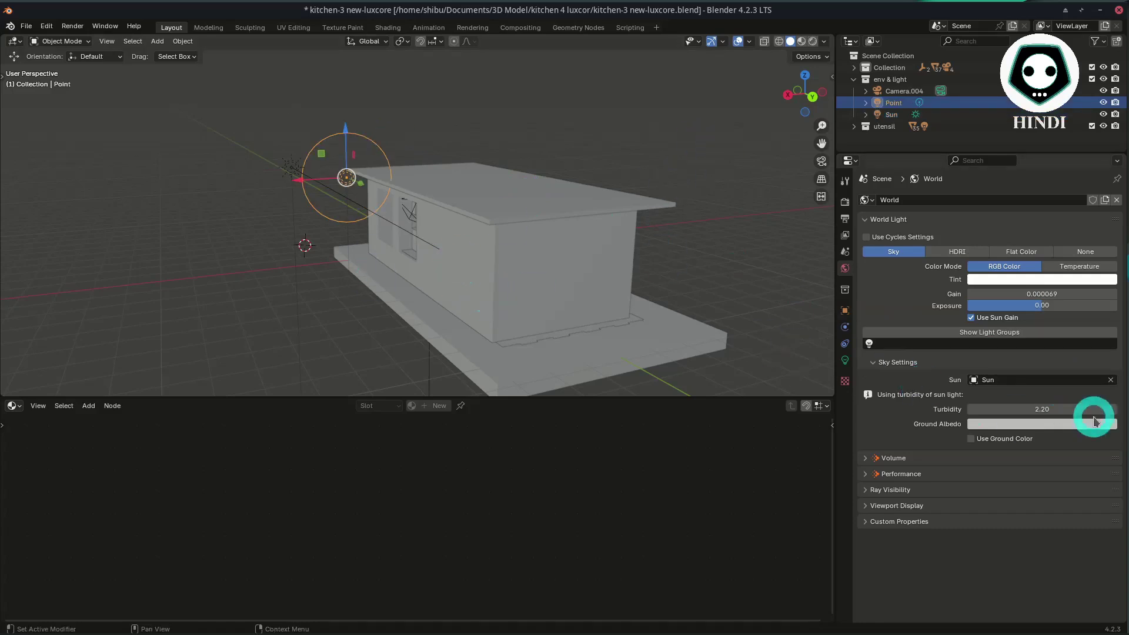
{"action": "scroll", "coordinate": [351, 180], "scroll_direction": "up", "scroll_amount": 3}
{"action": "middle_click_drag", "start_coordinate": [312, 184], "coordinate": [327, 184]}
{"action": "left_click", "coordinate": [844, 360]}
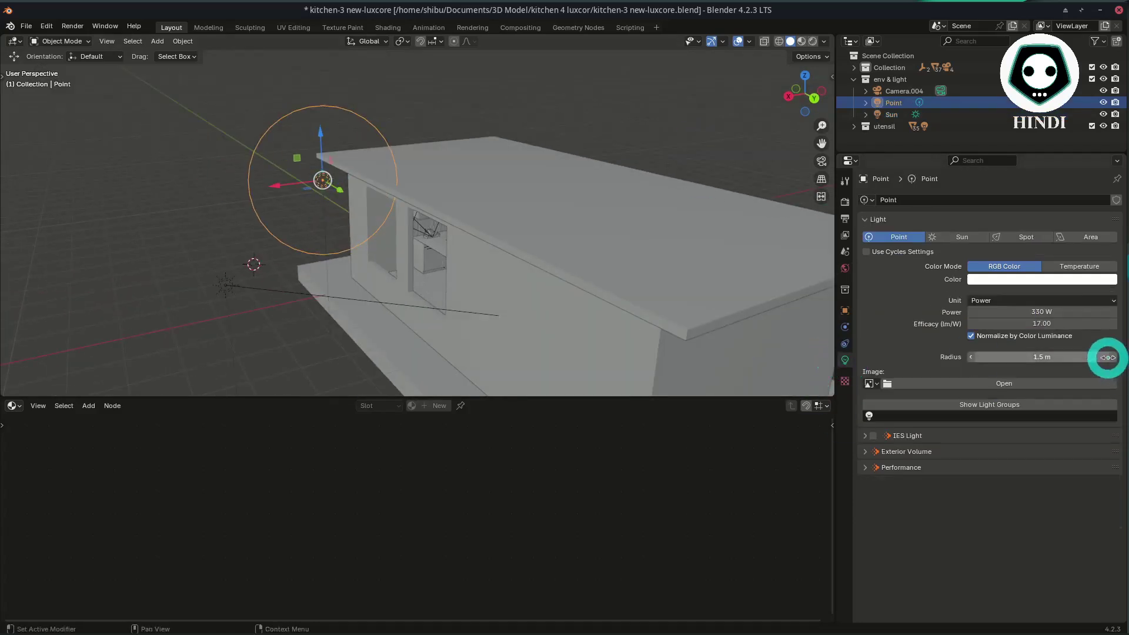
{"action": "left_click", "coordinate": [1052, 279]}
{"action": "left_click", "coordinate": [993, 303]}
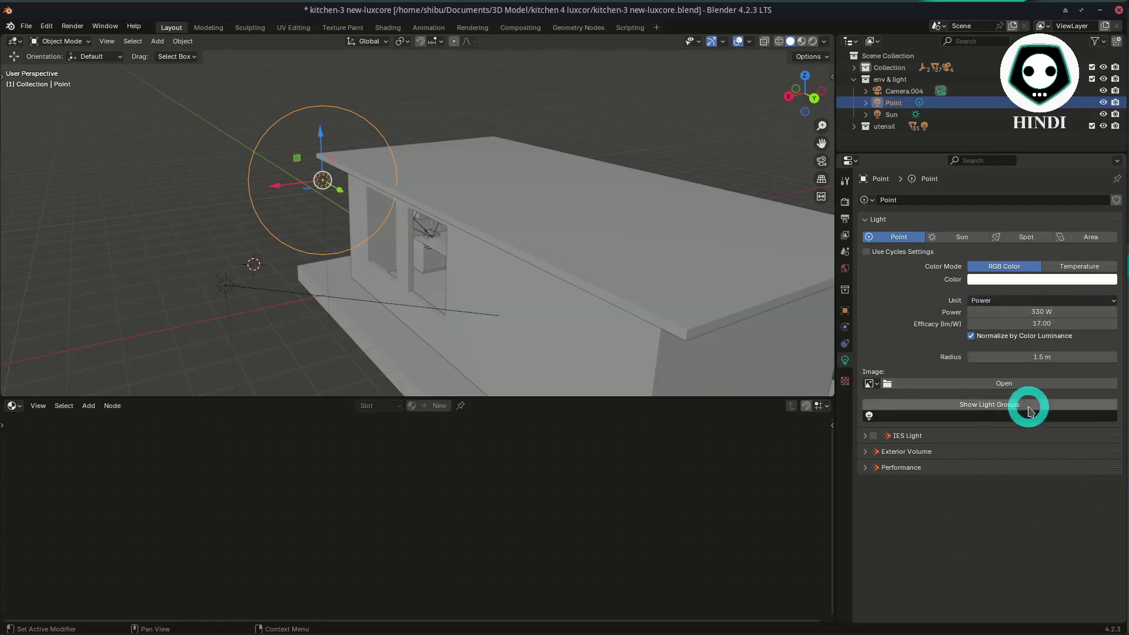
Select the wall and enlarge the node editor to show its whole matte material node tree.
{"action": "middle_click_drag", "start_coordinate": [499, 259], "coordinate": [504, 259]}
{"action": "scroll", "coordinate": [446, 243], "scroll_direction": "up", "scroll_amount": 8}
{"action": "left_click", "coordinate": [486, 129]}
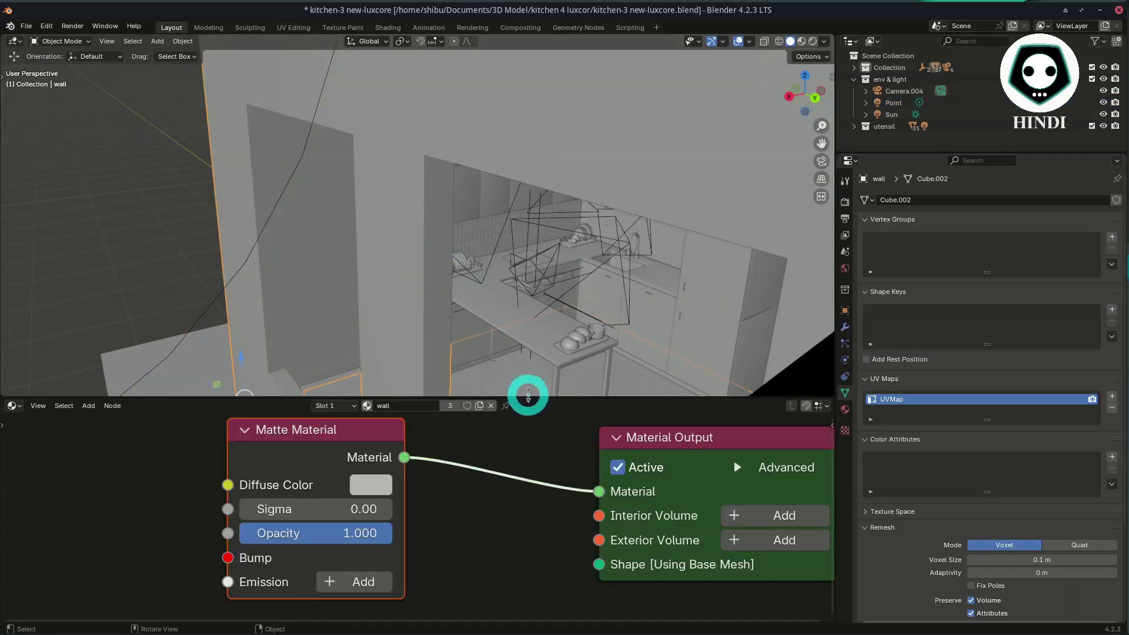
{"action": "left_click_drag", "start_coordinate": [526, 397], "coordinate": [538, 305]}
{"action": "scroll", "coordinate": [399, 370], "scroll_direction": "down", "scroll_amount": 2}
{"action": "scroll", "coordinate": [435, 392], "scroll_direction": "down", "scroll_amount": 1}
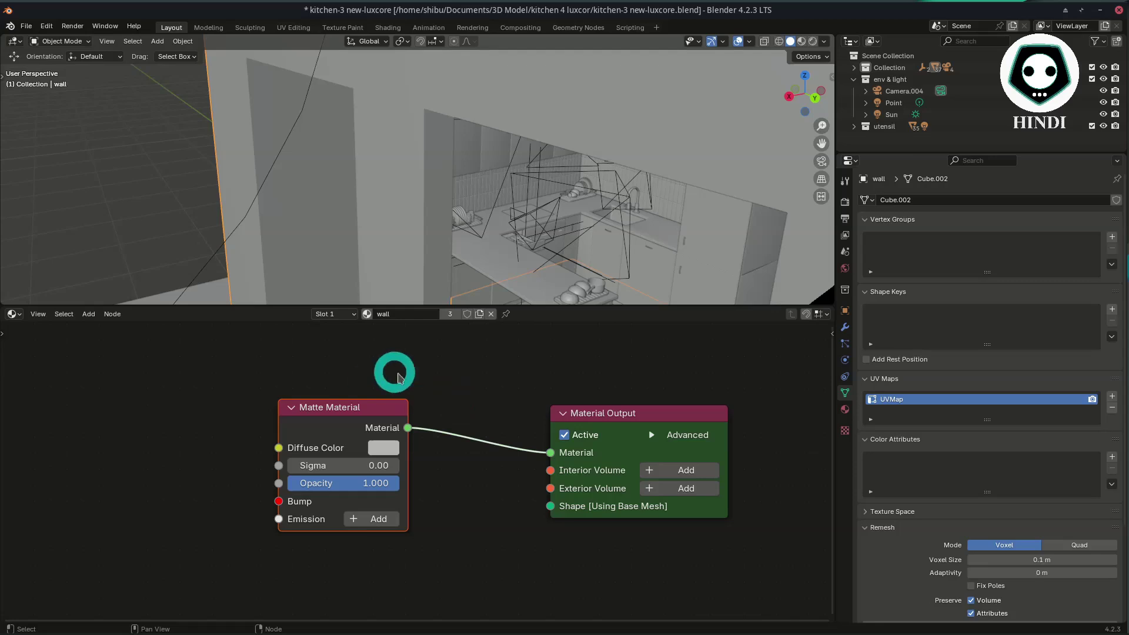
Show the wall's material properties, switch its preview to the shader ball, and inspect the Matte Material's diffuse color.
{"action": "left_click", "coordinate": [845, 409]}
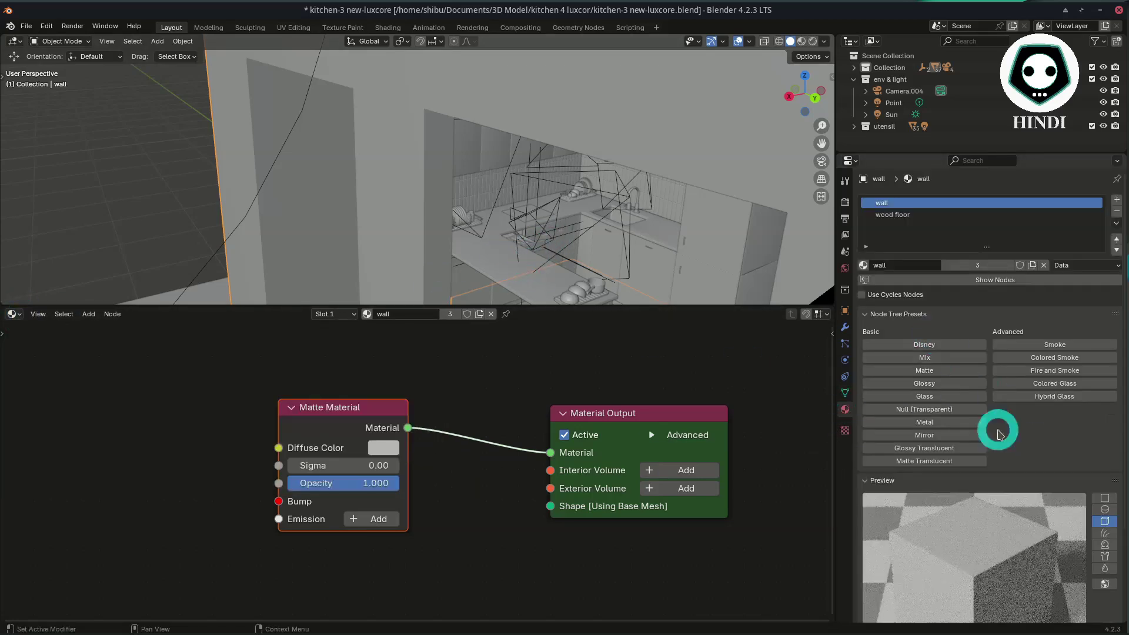
{"action": "scroll", "coordinate": [976, 382], "scroll_direction": "down", "scroll_amount": 4}
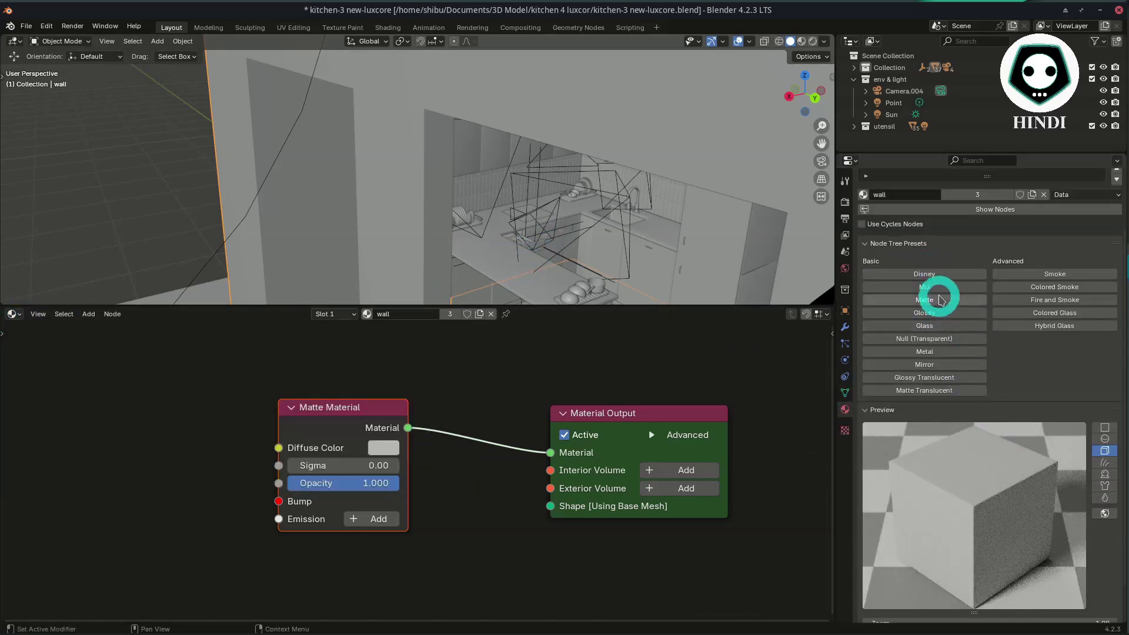
{"action": "scroll", "coordinate": [1043, 408], "scroll_direction": "down", "scroll_amount": 1}
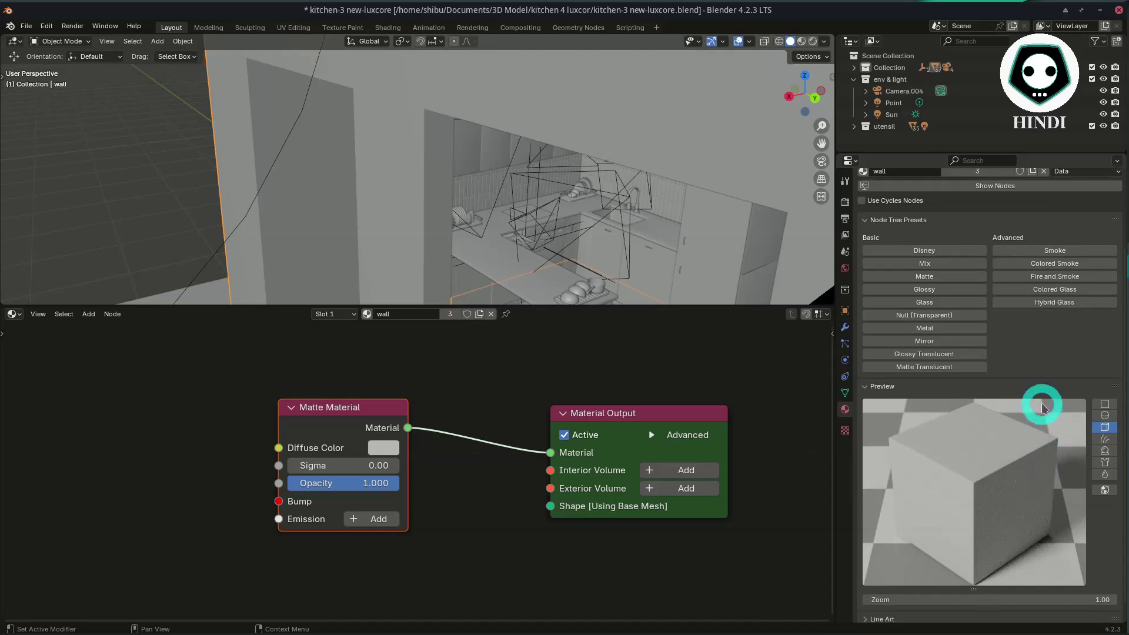
{"action": "left_click", "coordinate": [1105, 453]}
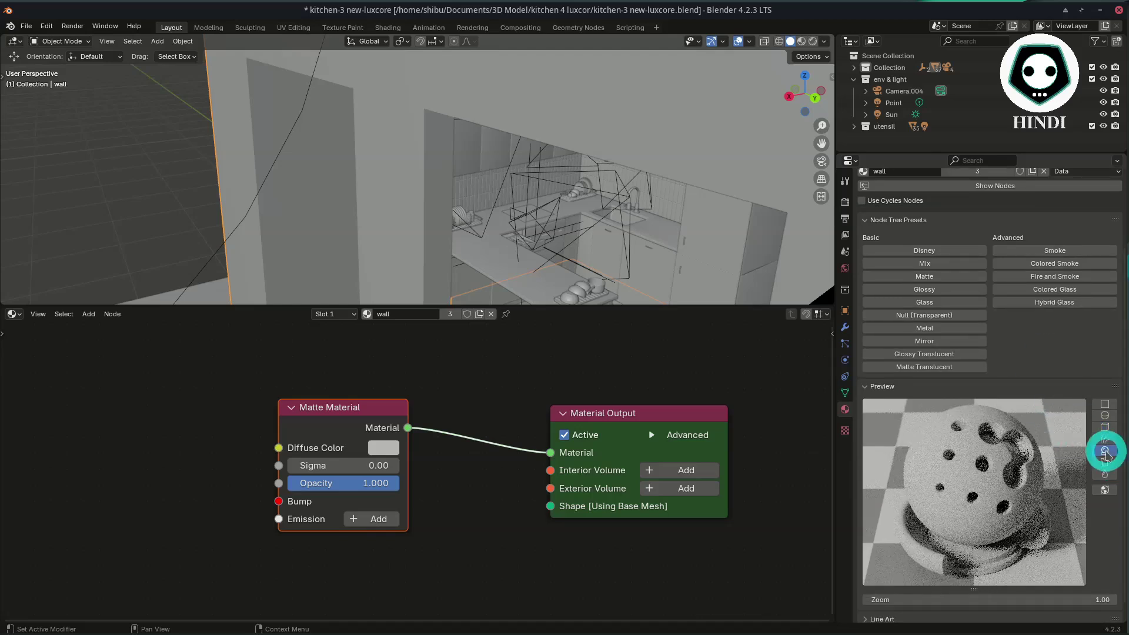
{"action": "left_click", "coordinate": [388, 449]}
{"action": "left_click", "coordinate": [454, 368]}
Enlarge the 3D view, select the backsplash wall tiles, and compare them with the render modular kitchen woman working.png.
{"action": "scroll", "coordinate": [594, 285], "scroll_direction": "up", "scroll_amount": 3}
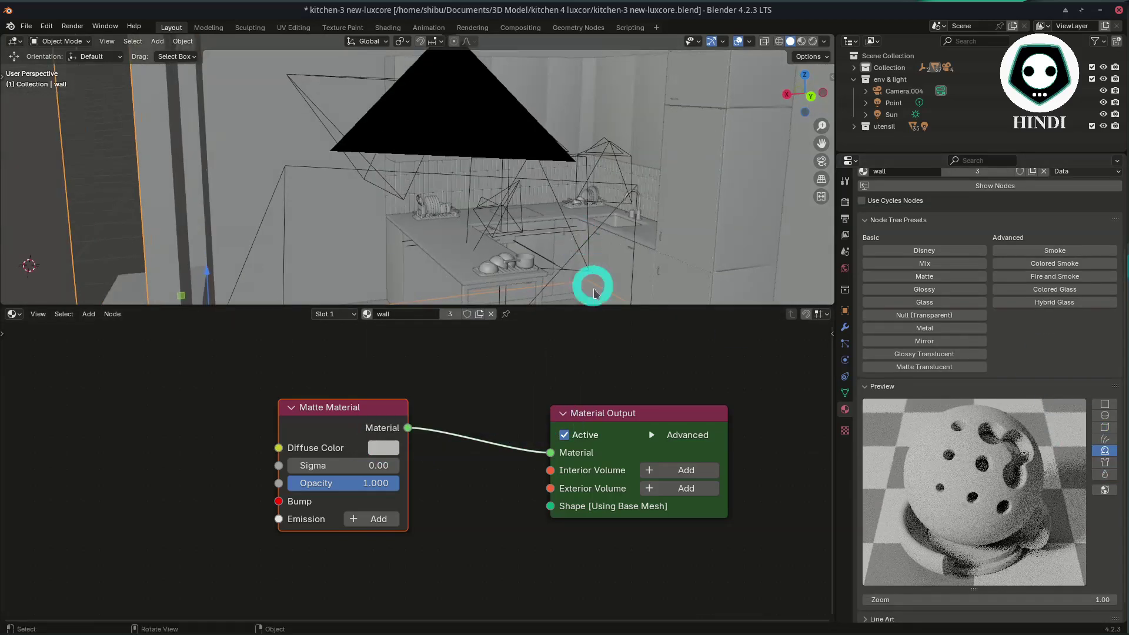
{"action": "left_click_drag", "start_coordinate": [592, 306], "coordinate": [592, 429]}
{"action": "scroll", "coordinate": [599, 300], "scroll_direction": "up", "scroll_amount": 4}
{"action": "middle_click_drag", "start_coordinate": [599, 299], "coordinate": [365, 251], "text": "shift"}
{"action": "left_click", "coordinate": [340, 151]}
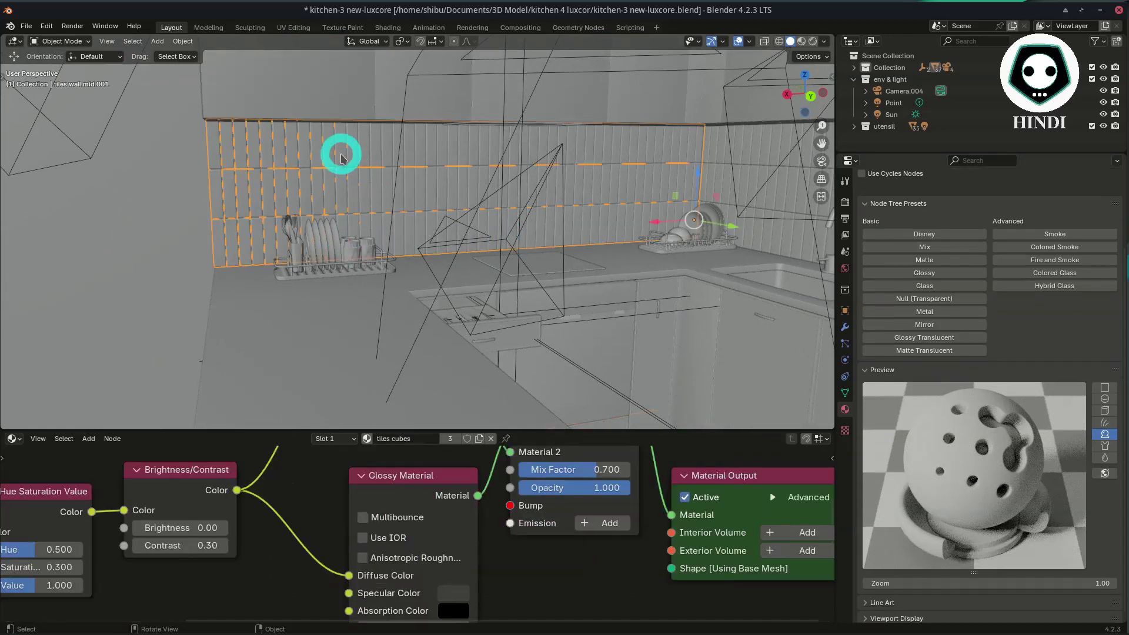
{"action": "mouse_move", "coordinate": [353, 623]}
{"action": "left_click", "coordinate": [441, 625]}
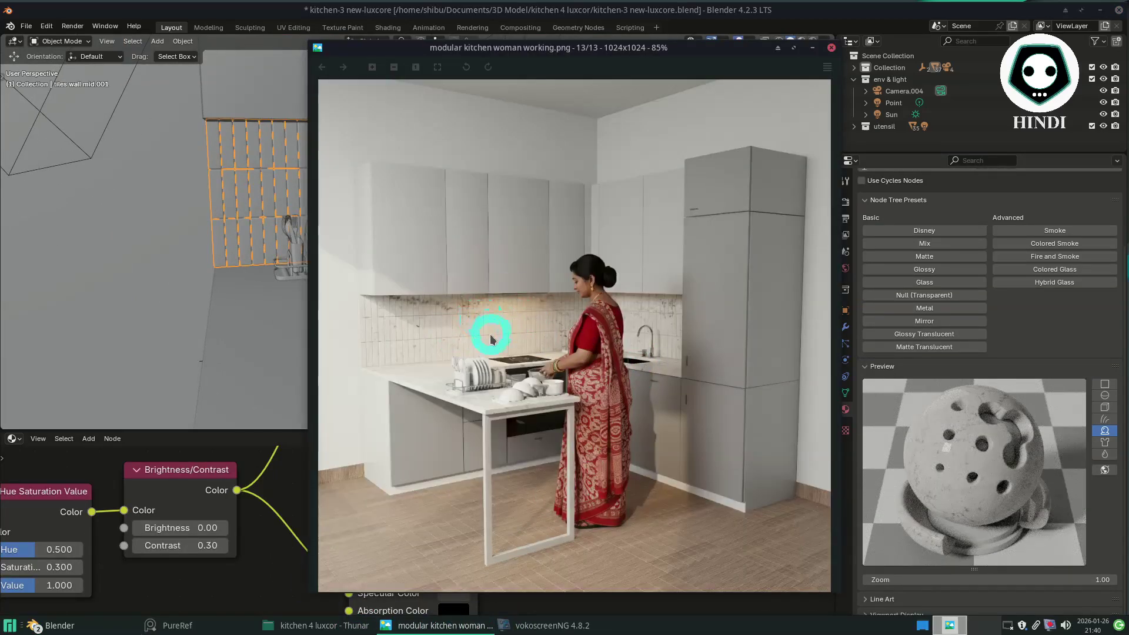
{"action": "left_click", "coordinate": [813, 52]}
Enlarge the node editor and examine the marble image texture and Hue Saturation Value nodes of the tiles cubes material.
{"action": "left_click_drag", "start_coordinate": [559, 418], "coordinate": [585, 221]}
{"action": "scroll", "coordinate": [364, 391], "scroll_direction": "down", "scroll_amount": 3}
{"action": "middle_click_drag", "start_coordinate": [352, 397], "coordinate": [654, 373]}
{"action": "middle_click_drag", "start_coordinate": [279, 361], "coordinate": [427, 356]}
{"action": "scroll", "coordinate": [427, 356], "scroll_direction": "up", "scroll_amount": 4}
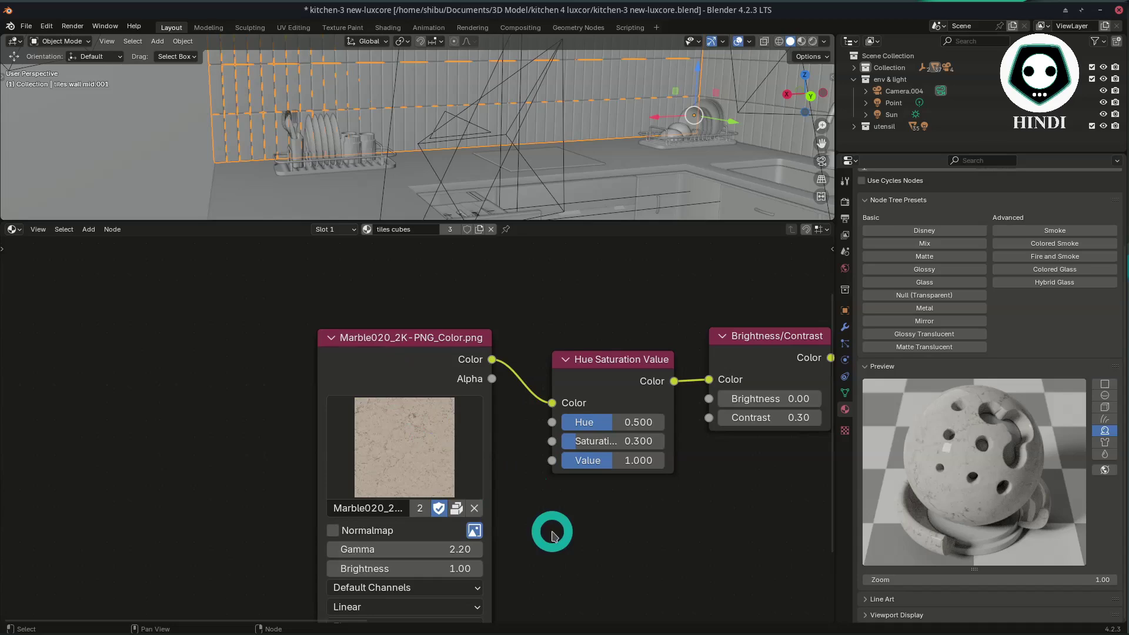
{"action": "key", "text": "shift+a"}
{"action": "mouse_move", "coordinate": [552, 536]}
{"action": "type", "text": "imag"}
{"action": "left_click", "coordinate": [613, 527]}
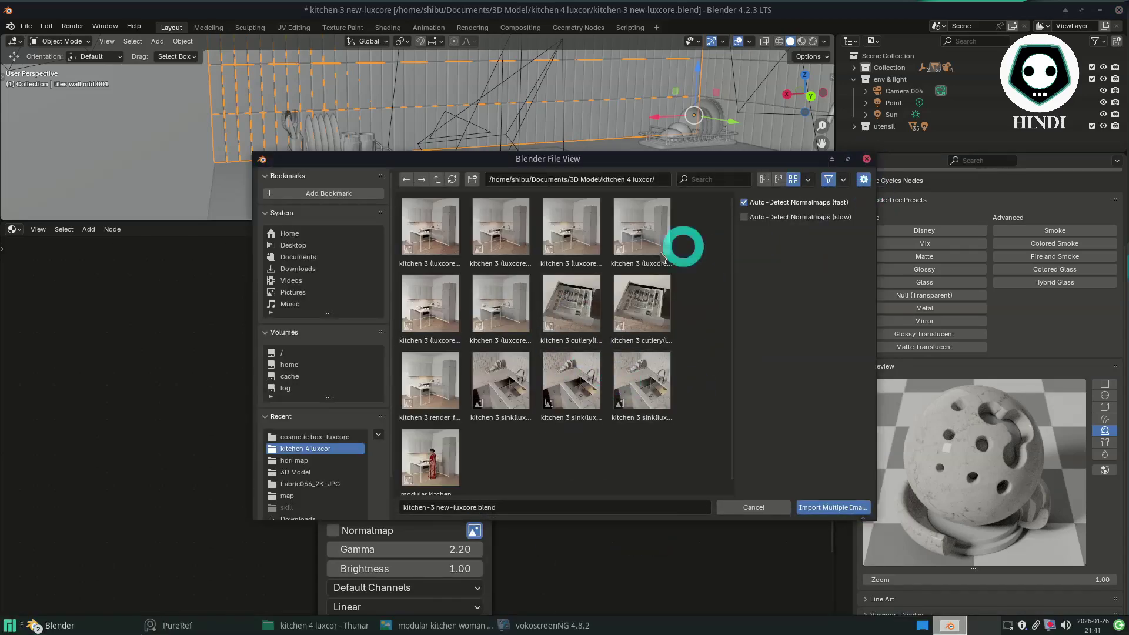
{"action": "left_click", "coordinate": [660, 254]}
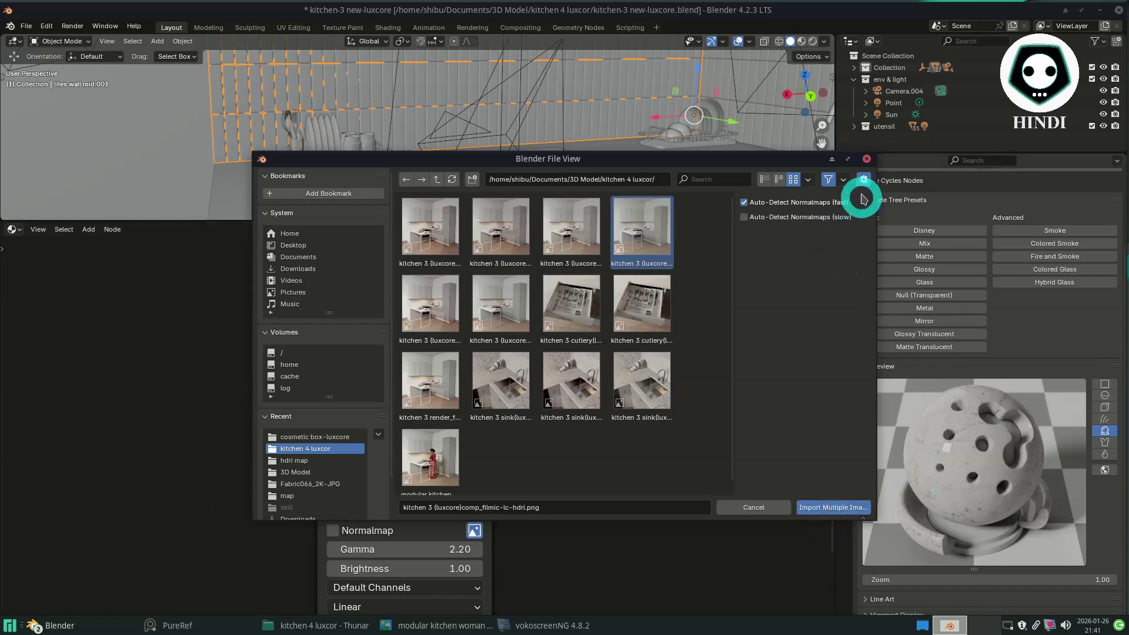
{"action": "left_click", "coordinate": [866, 159]}
Review the tiles cubes nodes from the marble texture through Brightness/Contrast, Matte and Glossy to the Mix Material and output.
{"action": "middle_click_drag", "start_coordinate": [398, 429], "coordinate": [347, 385]}
{"action": "middle_click_drag", "start_coordinate": [340, 428], "coordinate": [137, 453]}
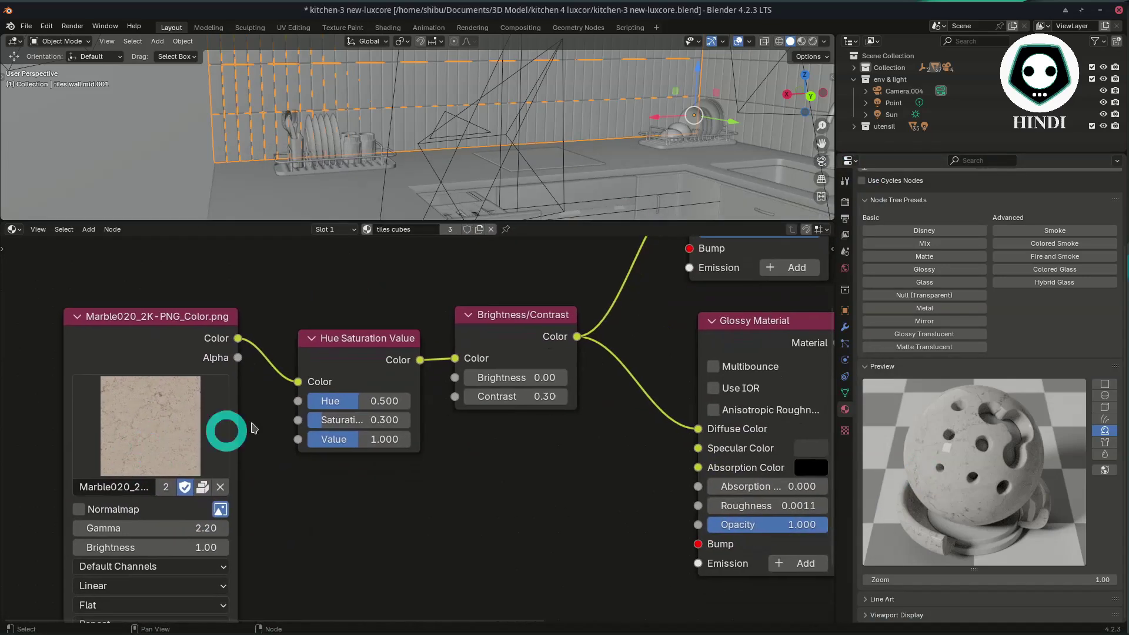
{"action": "middle_click_drag", "start_coordinate": [474, 458], "coordinate": [144, 572]}
{"action": "left_click", "coordinate": [438, 273]}
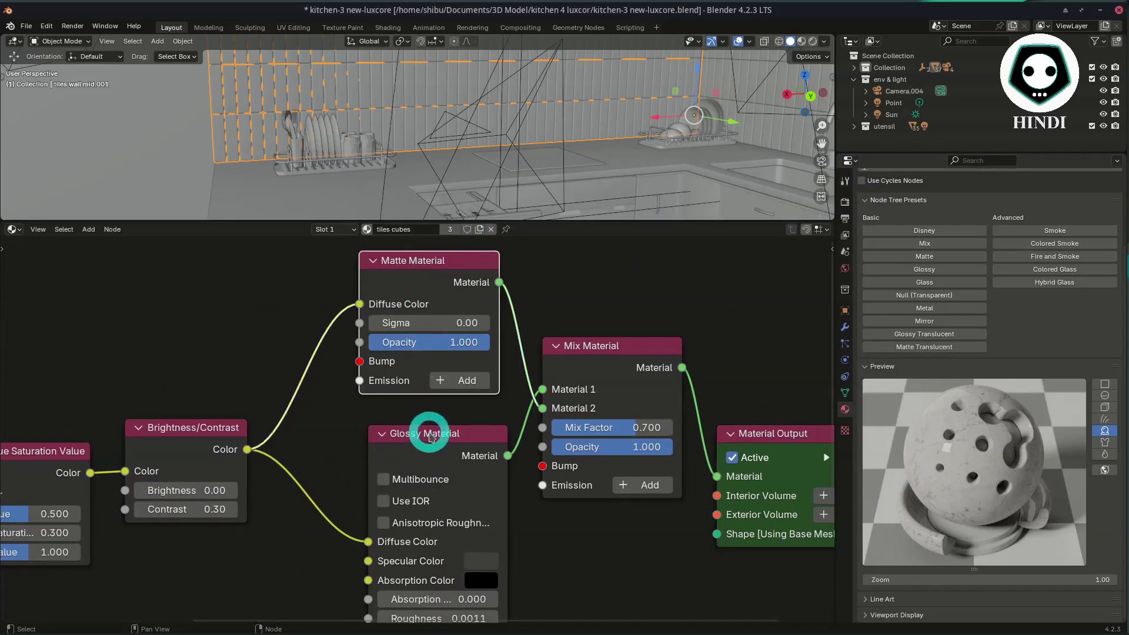
{"action": "left_click_drag", "start_coordinate": [429, 434], "coordinate": [421, 440]}
{"action": "middle_click_drag", "start_coordinate": [433, 408], "coordinate": [231, 416]}
{"action": "left_click_drag", "start_coordinate": [440, 353], "coordinate": [442, 347]}
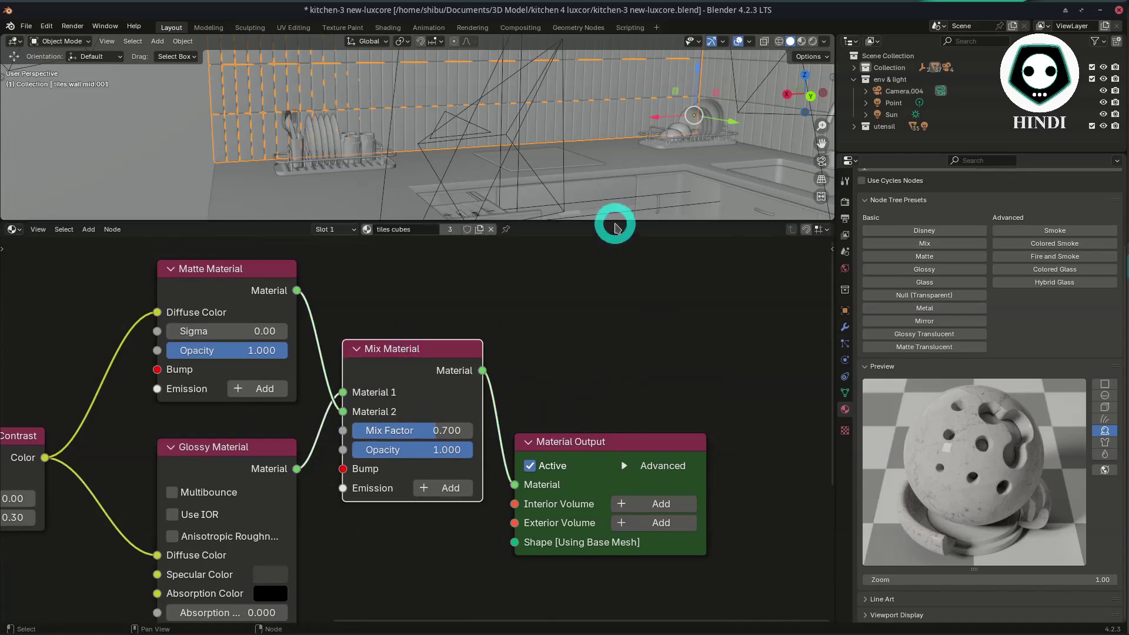
Select the induction cooktop and examine its image texture, glossy, matte and mix material nodes.
{"action": "mouse_move", "coordinate": [614, 223]}
{"action": "left_mouse_down"}
{"action": "mouse_move", "coordinate": [615, 403]}
{"action": "mouse_move", "coordinate": [629, 226]}
{"action": "left_mouse_up"}
{"action": "scroll", "coordinate": [617, 277], "scroll_direction": "up", "scroll_amount": 2}
{"action": "left_click", "coordinate": [617, 275]}
{"action": "scroll", "coordinate": [562, 376], "scroll_direction": "down", "scroll_amount": 6}
{"action": "middle_click_drag", "start_coordinate": [288, 415], "coordinate": [415, 487]}
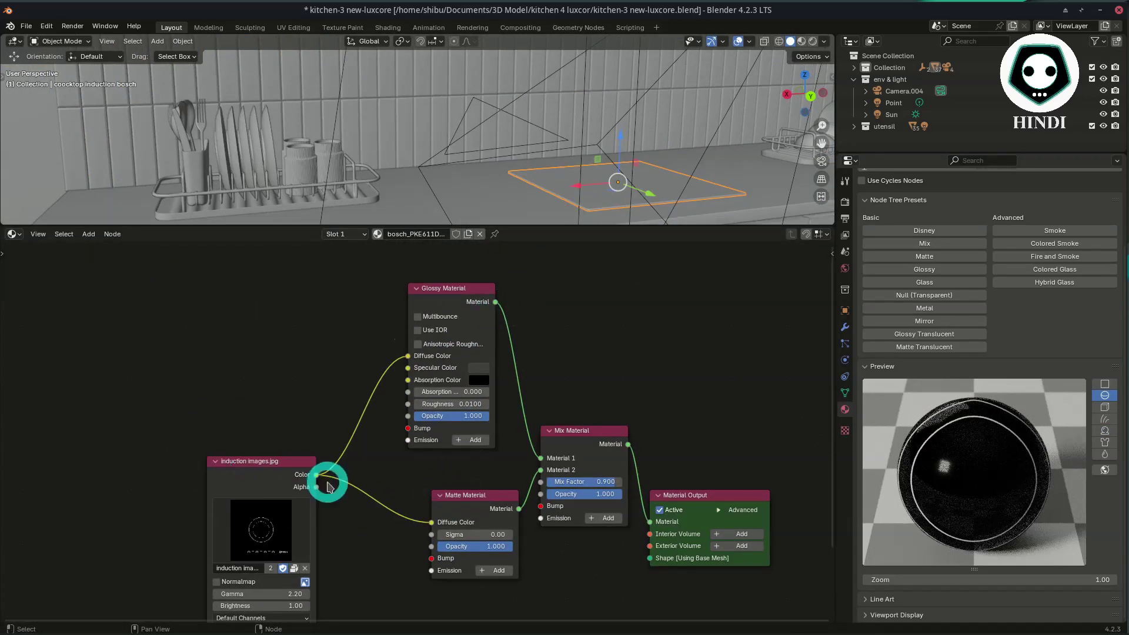
Select the dish rack and inspect the color and roughness settings of its Steel stainless metal material.
{"action": "left_click", "coordinate": [361, 181]}
{"action": "scroll", "coordinate": [447, 477], "scroll_direction": "up", "scroll_amount": 3}
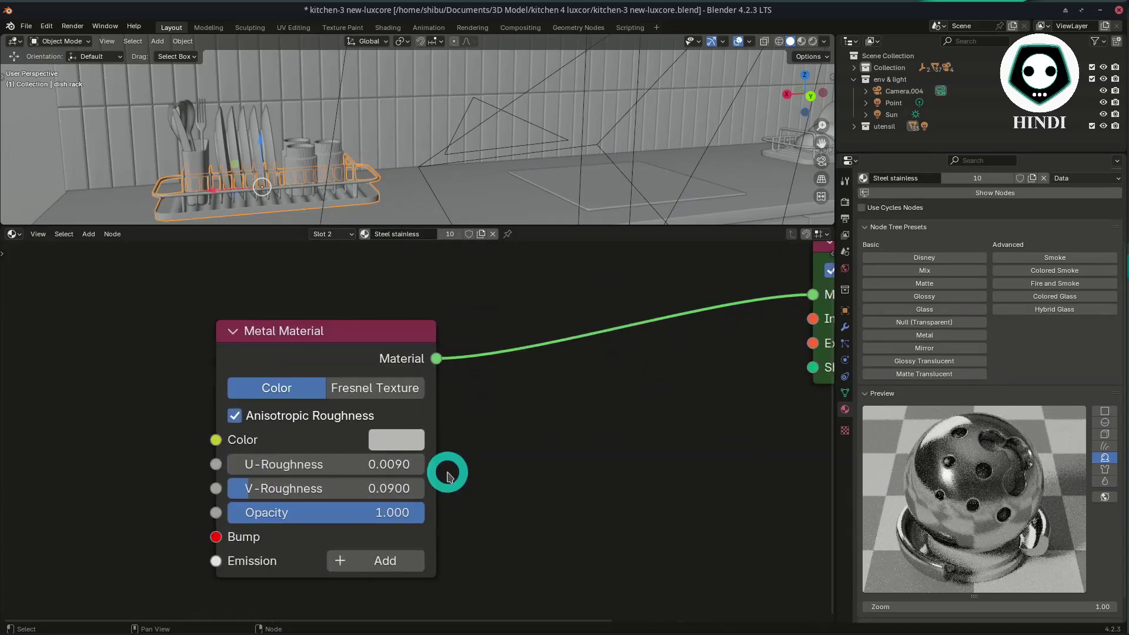
{"action": "left_click", "coordinate": [407, 445]}
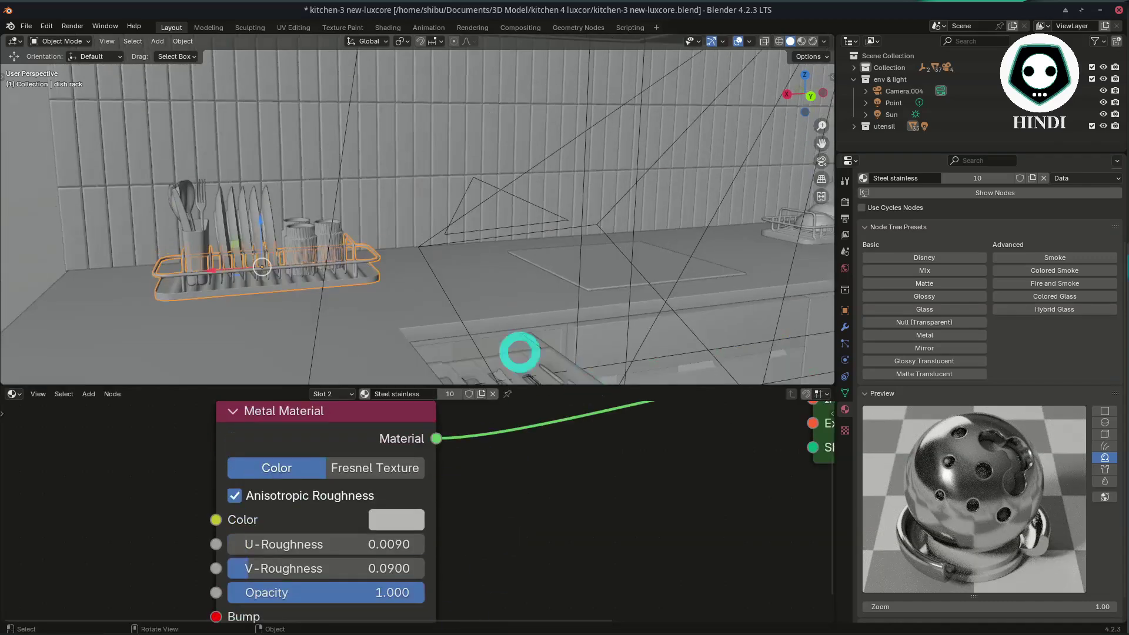
Select the lower cabinet doors, compare them with the modular kitchen woman working.png render, and return to Blender.
{"action": "middle_click_drag", "start_coordinate": [517, 352], "coordinate": [746, 315]}
{"action": "left_click", "coordinate": [746, 315]}
{"action": "left_click", "coordinate": [437, 625]}
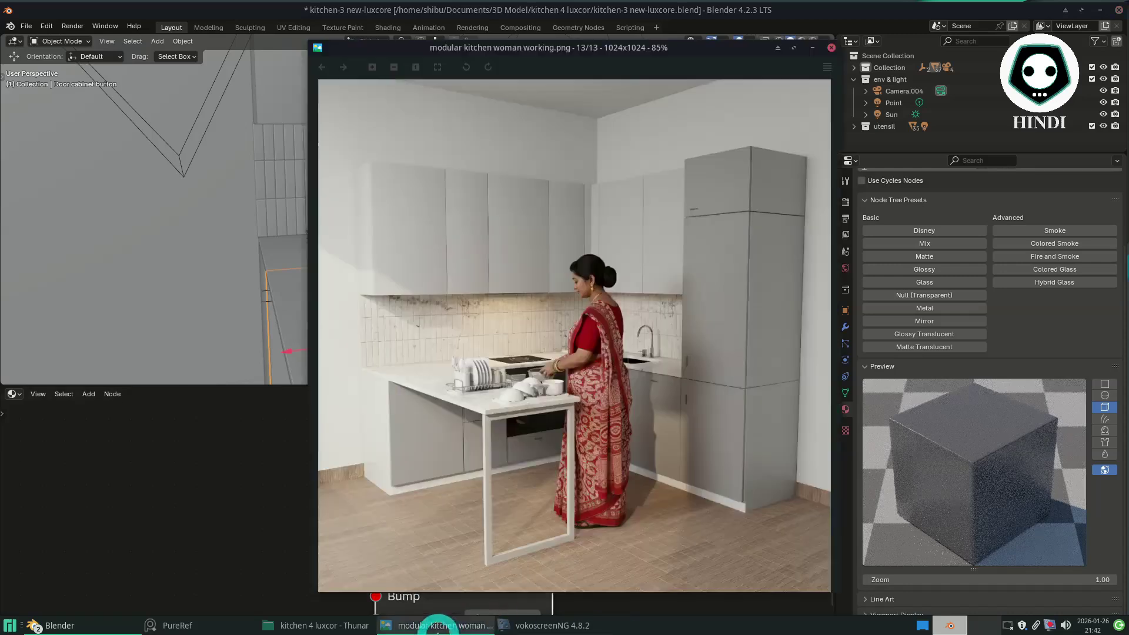
{"action": "left_click", "coordinate": [211, 437]}
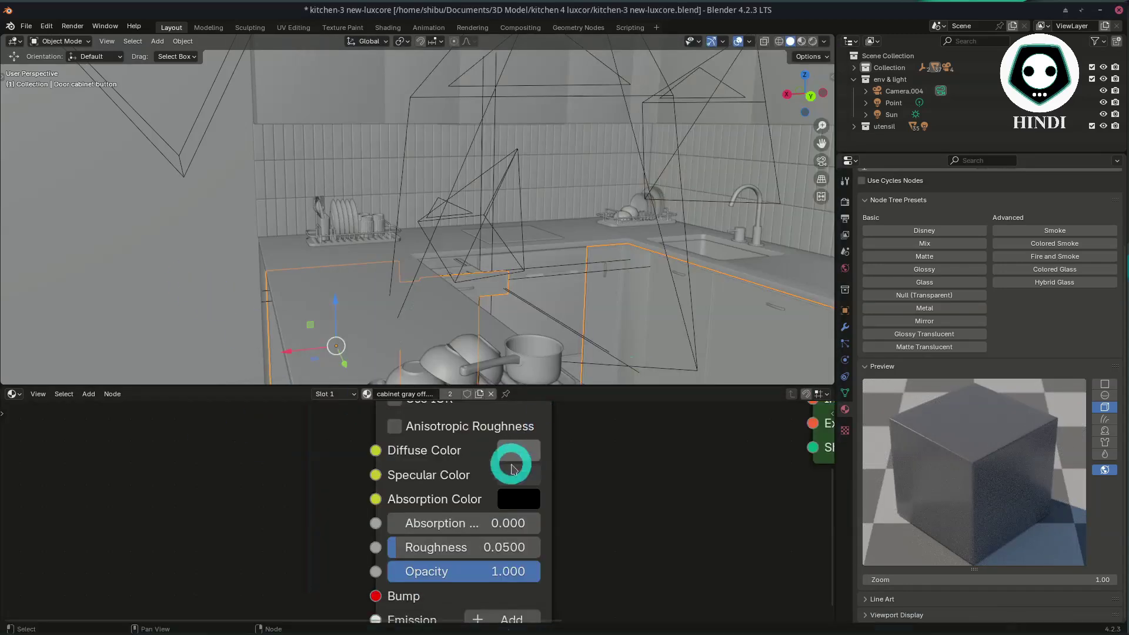
Inspect the lower cabinet doors' glossy material nodes, enlarge the node editor, and turn off the world lighting in the material preview.
{"action": "middle_click_drag", "start_coordinate": [511, 464], "coordinate": [486, 499]}
{"action": "left_click", "coordinate": [505, 482]}
{"action": "middle_click_drag", "start_coordinate": [640, 483], "coordinate": [574, 469]}
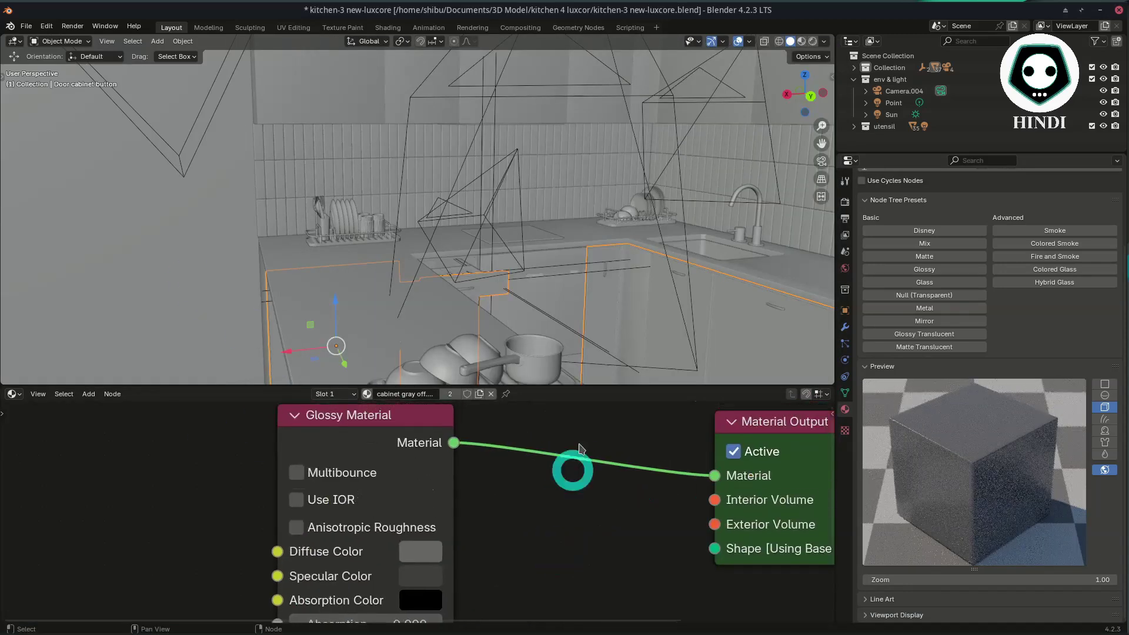
{"action": "left_click_drag", "start_coordinate": [578, 385], "coordinate": [582, 234]}
{"action": "left_click", "coordinate": [1105, 470]}
{"action": "middle_click_drag", "start_coordinate": [504, 419], "coordinate": [378, 365]}
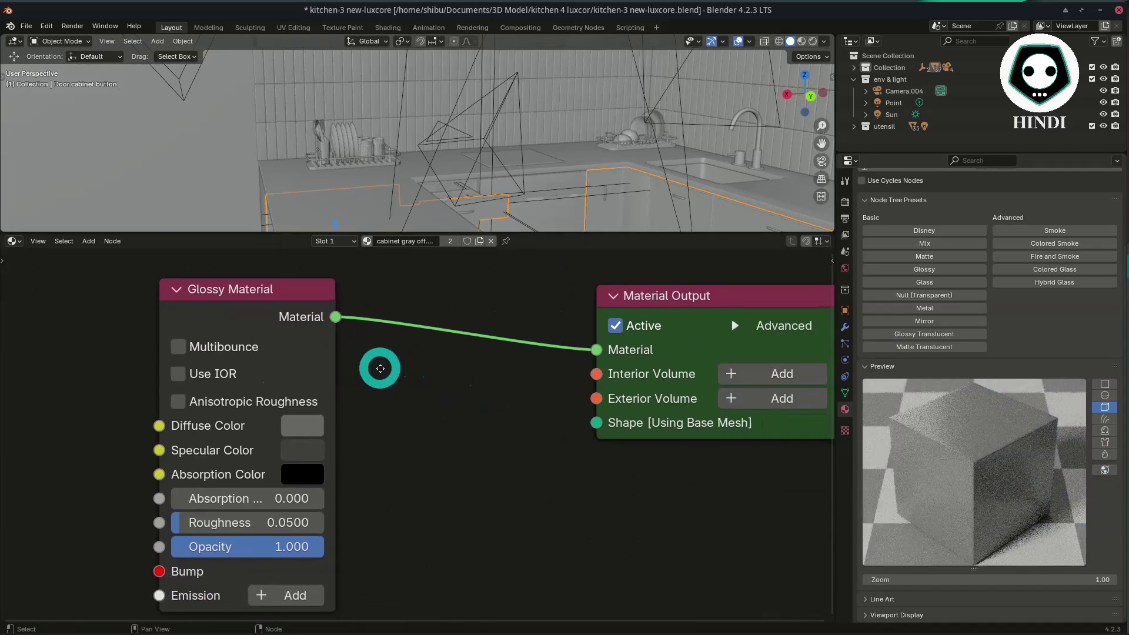
Select the upper cabinet doors and inspect the diffuse color and roughness of their cabinet white off glossy material.
{"action": "middle_click_drag", "start_coordinate": [337, 169], "coordinate": [364, 126], "text": "shift"}
{"action": "left_click", "coordinate": [364, 127]}
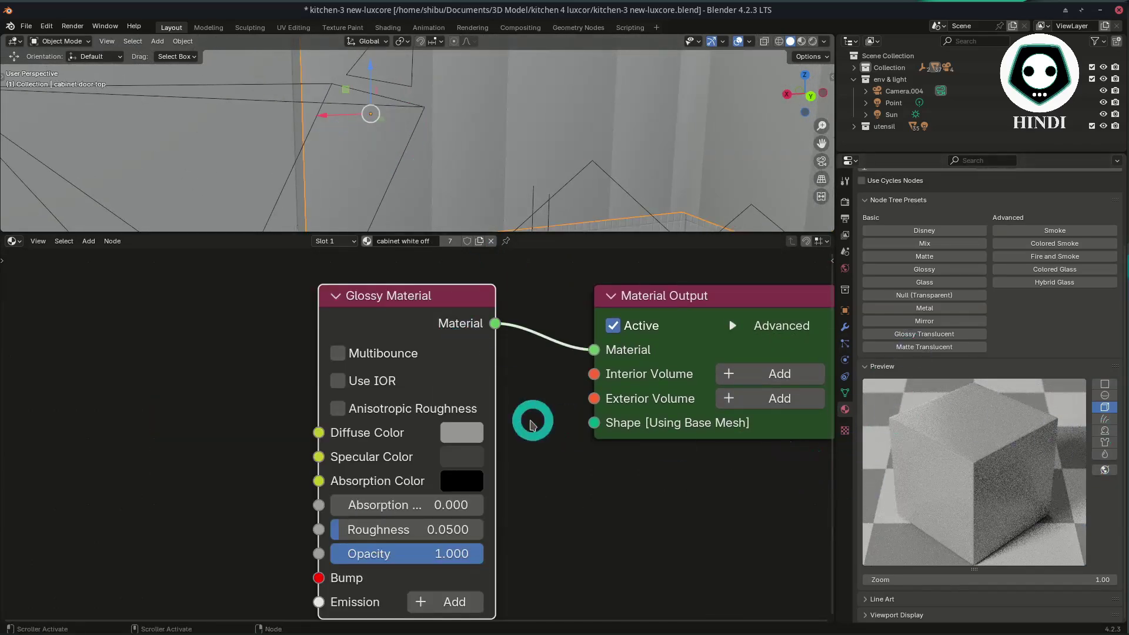
{"action": "middle_click_drag", "start_coordinate": [536, 455], "coordinate": [493, 444]}
{"action": "left_click", "coordinate": [417, 432]}
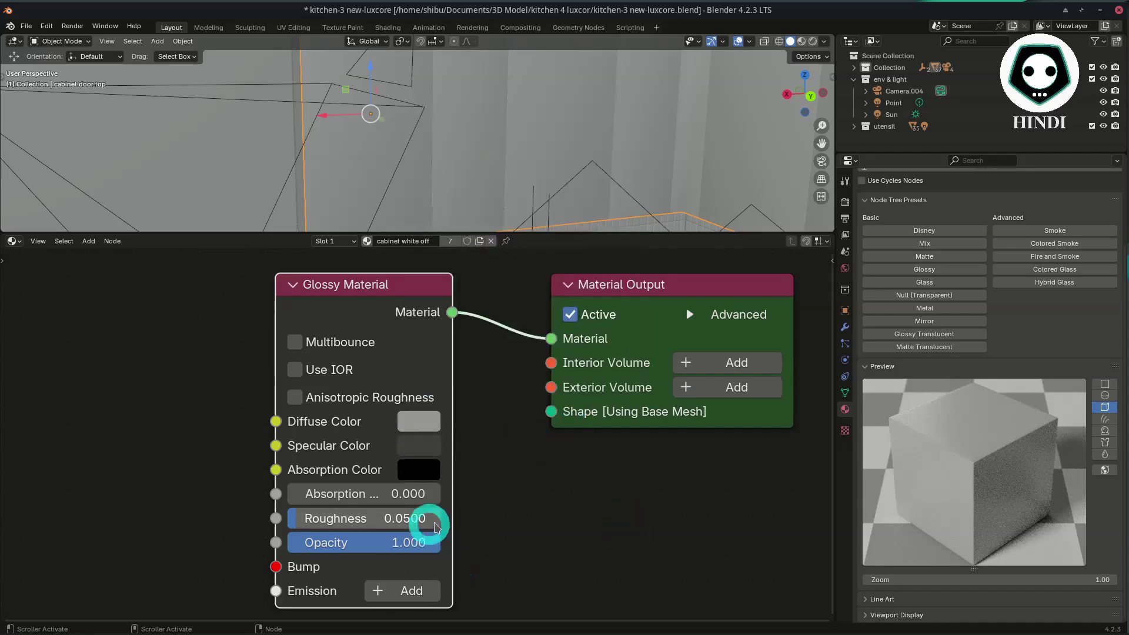
{"action": "scroll", "coordinate": [496, 521], "scroll_direction": "down", "scroll_amount": 3}
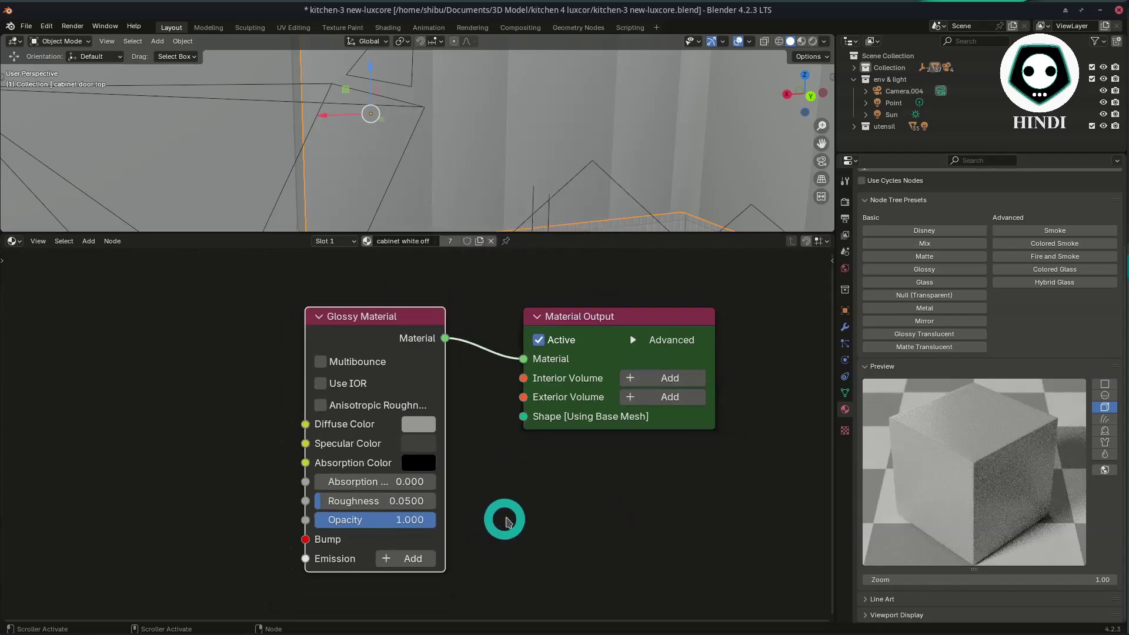
Select the floor tiles and enlarge the node editor to show the wood floor material's texture, bump and glossy nodes.
{"action": "left_click_drag", "start_coordinate": [588, 234], "coordinate": [587, 415]}
{"action": "scroll", "coordinate": [451, 222], "scroll_direction": "down", "scroll_amount": 5}
{"action": "middle_click_drag", "start_coordinate": [451, 222], "coordinate": [435, 76], "text": "shift"}
{"action": "left_click", "coordinate": [594, 370]}
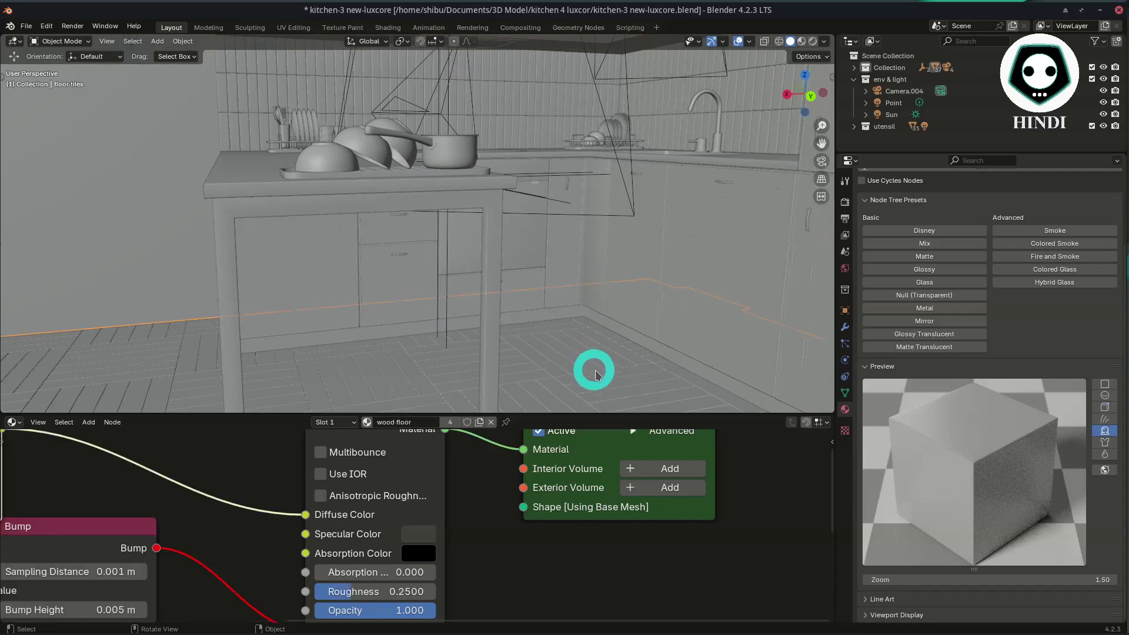
{"action": "middle_click_drag", "start_coordinate": [314, 351], "coordinate": [280, 312], "text": "shift"}
{"action": "scroll", "coordinate": [288, 314], "scroll_direction": "down", "scroll_amount": 1}
{"action": "left_click_drag", "start_coordinate": [693, 414], "coordinate": [650, 237]}
{"action": "middle_click_drag", "start_coordinate": [39, 425], "coordinate": [372, 425]}
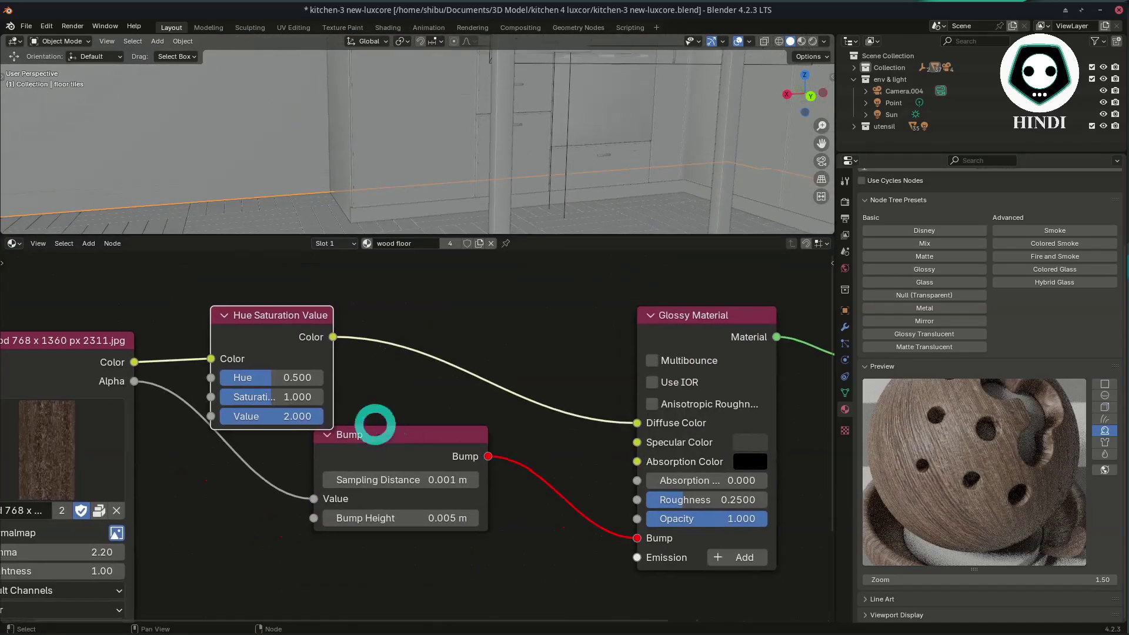
Move the Hue Saturation Value node clear above the Bump node and select the wood image texture node.
{"action": "left_click_drag", "start_coordinate": [282, 317], "coordinate": [404, 297]}
{"action": "middle_click_drag", "start_coordinate": [338, 390], "coordinate": [452, 392]}
{"action": "left_click", "coordinate": [181, 350]}
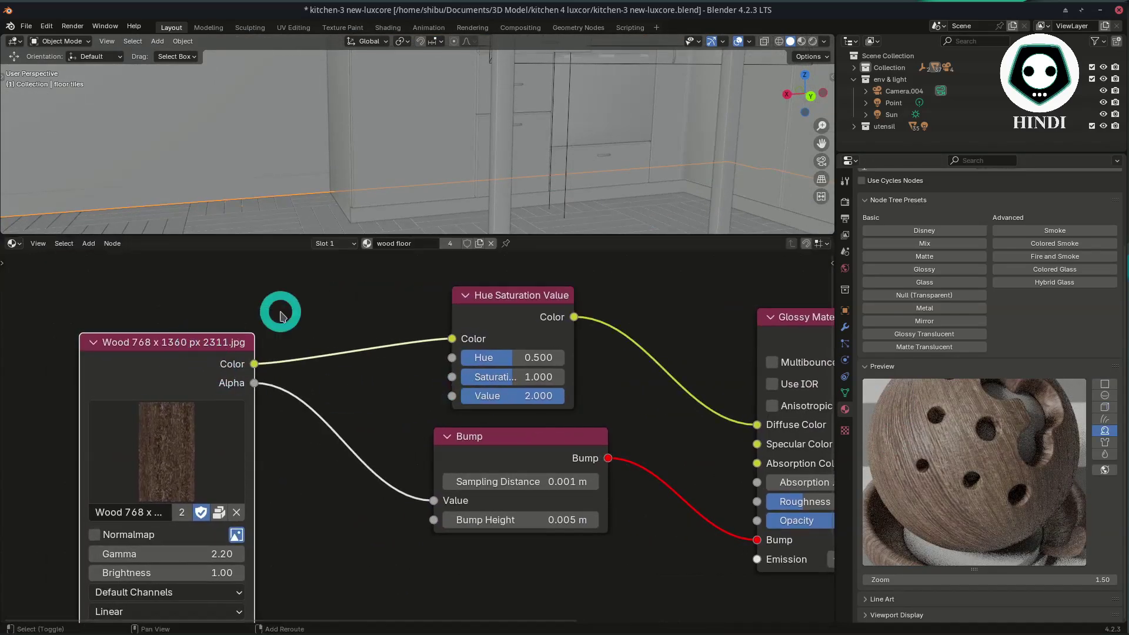
{"action": "key", "text": "shift+a"}
{"action": "type", "text": "imag"}
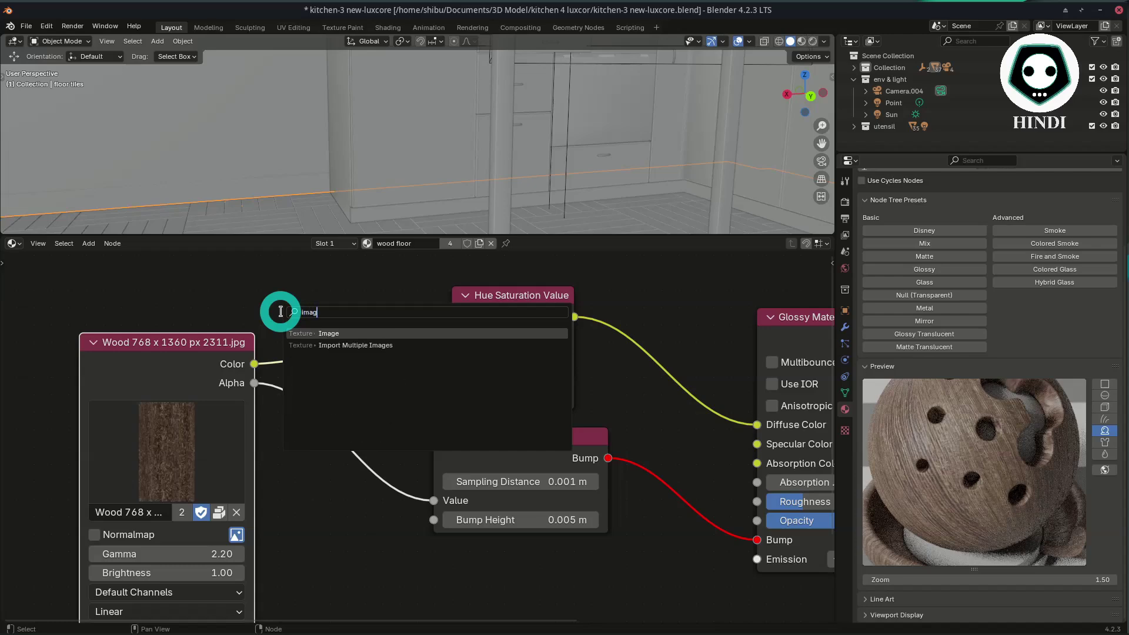
{"action": "left_click", "coordinate": [529, 475]}
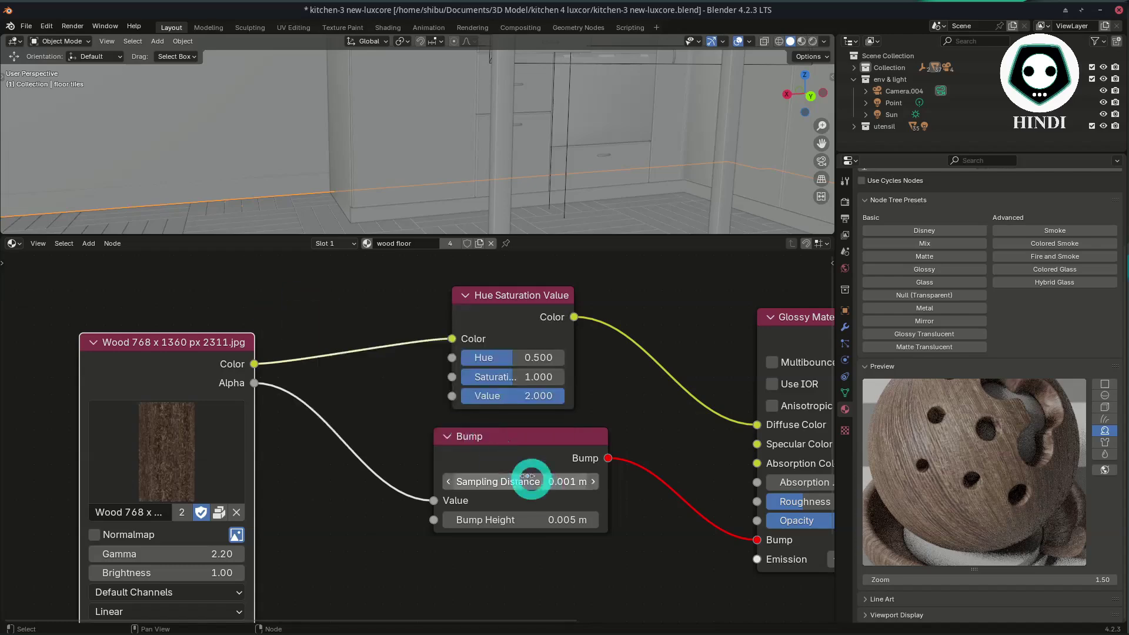
Select the Bump node and search the addable nodes for "bum" without adding one.
{"action": "middle_click_drag", "start_coordinate": [534, 478], "coordinate": [410, 470]}
{"action": "left_click_drag", "start_coordinate": [384, 429], "coordinate": [365, 431]}
{"action": "key", "text": "shift+a"}
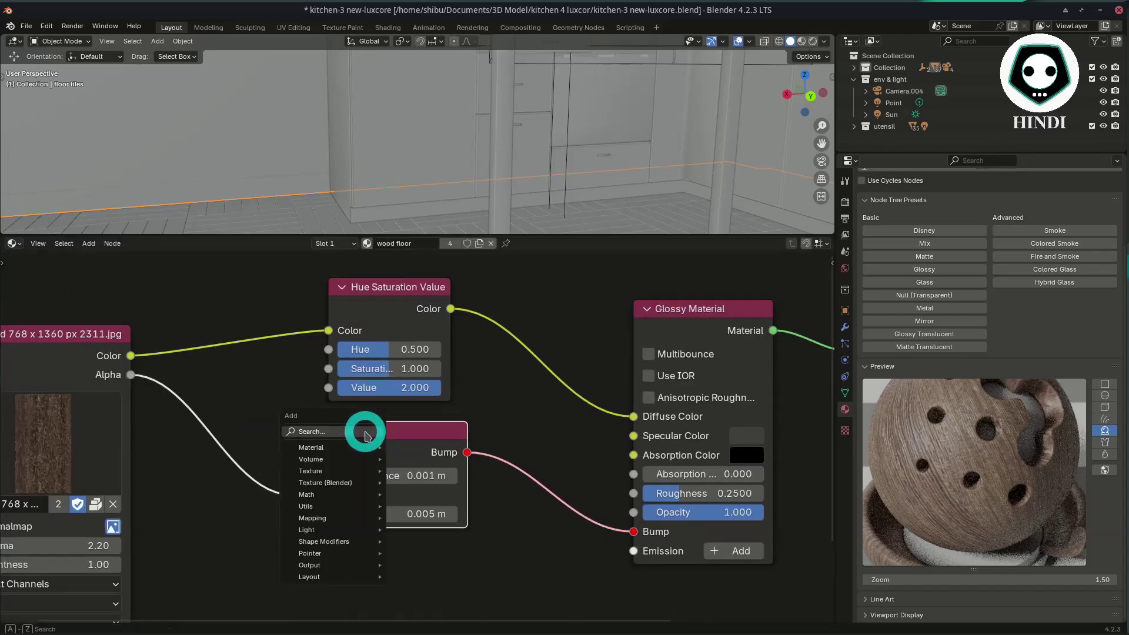
{"action": "type", "text": "bum"}
{"action": "left_click", "coordinate": [249, 574]}
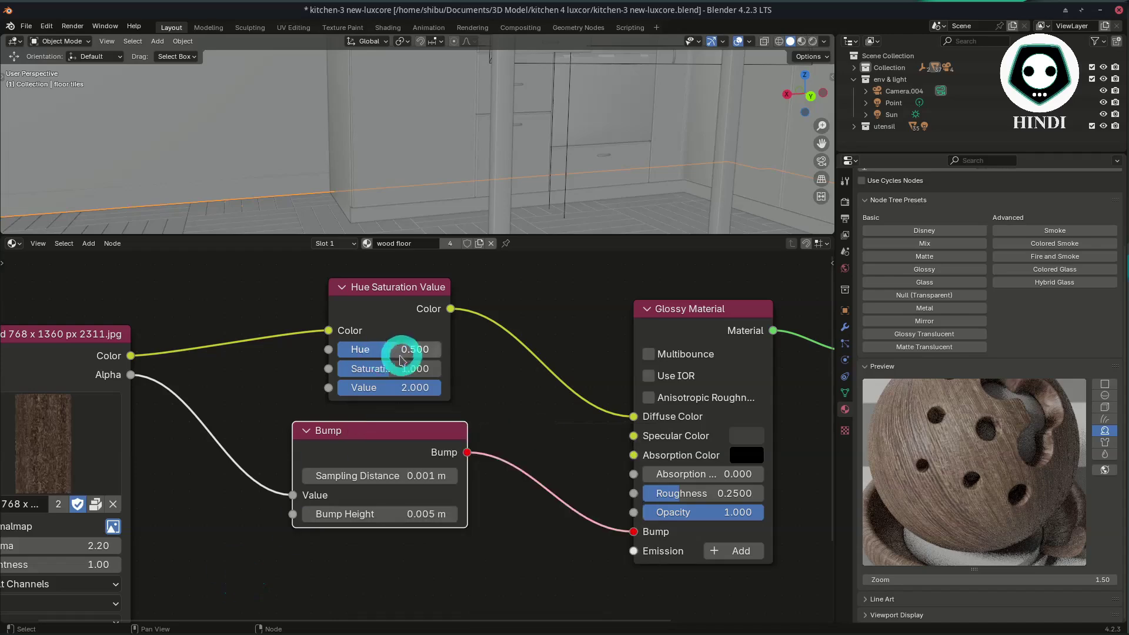
Bring the wood floor's glossy and output nodes into view and set the material preview's zoom to 1.20.
{"action": "middle_click_drag", "start_coordinate": [393, 359], "coordinate": [302, 400]}
{"action": "middle_click_drag", "start_coordinate": [558, 332], "coordinate": [356, 296]}
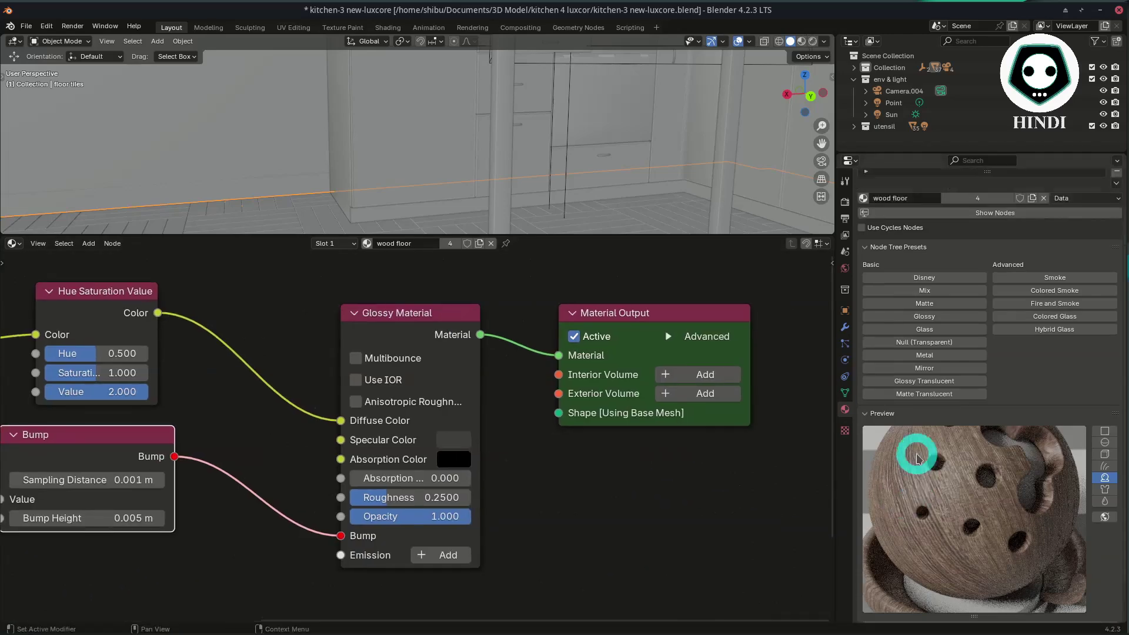
{"action": "left_click", "coordinate": [1079, 577]}
{"action": "type", "text": "1.2"}
{"action": "key", "text": "Return"}
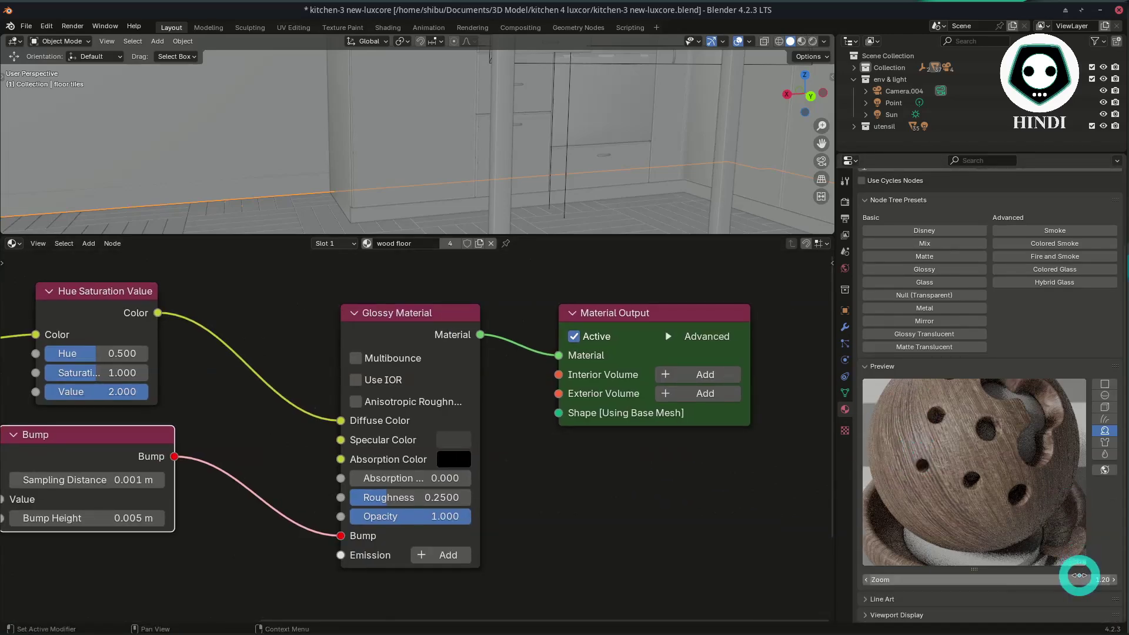
Select the table leg frame and a drawer handle to check their materials, enlarging the node editor for the handle's nodes.
{"action": "left_click_drag", "start_coordinate": [576, 237], "coordinate": [611, 421]}
{"action": "left_click", "coordinate": [504, 183]}
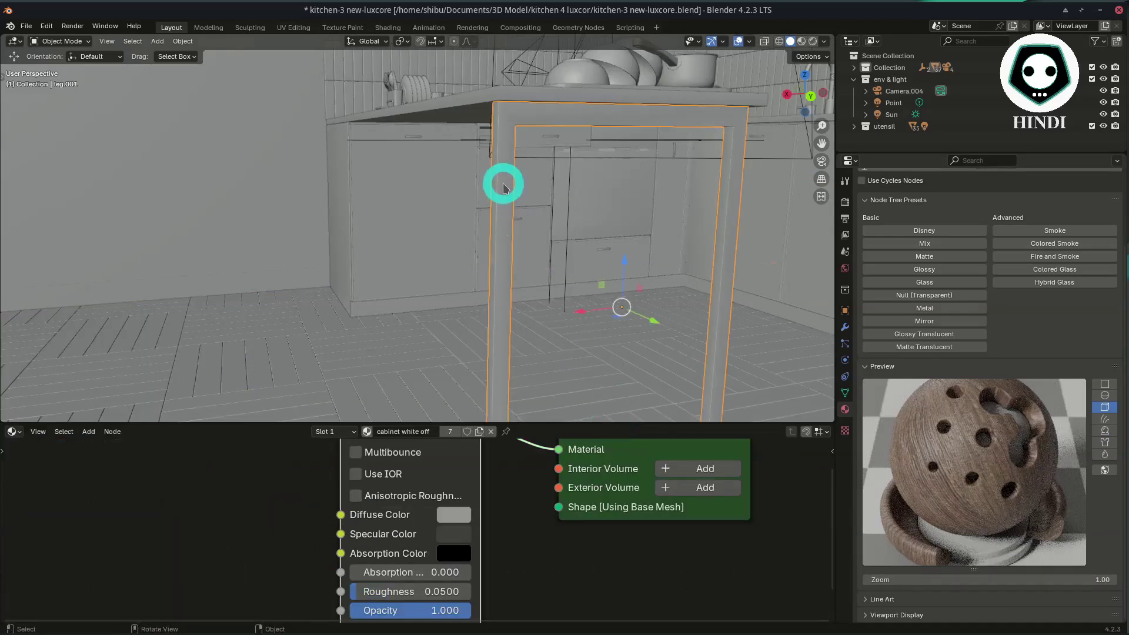
{"action": "scroll", "coordinate": [612, 259], "scroll_direction": "down", "scroll_amount": 3}
{"action": "middle_click_drag", "start_coordinate": [624, 263], "coordinate": [607, 272]}
{"action": "scroll", "coordinate": [564, 235], "scroll_direction": "up", "scroll_amount": 6}
{"action": "left_click", "coordinate": [552, 171]}
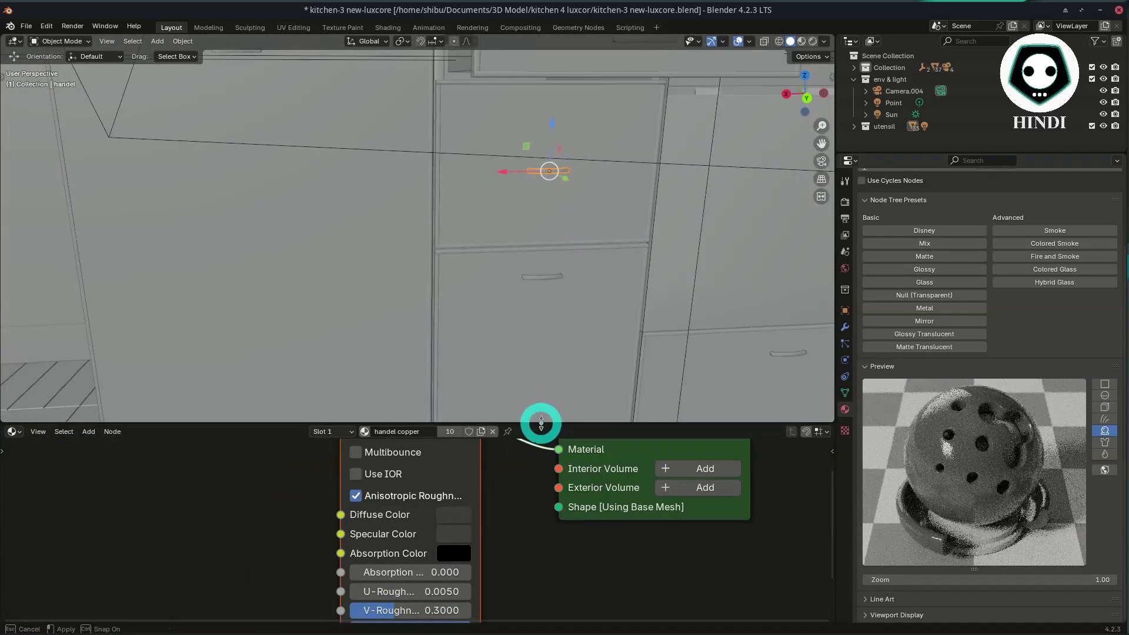
{"action": "left_click_drag", "start_coordinate": [541, 423], "coordinate": [538, 300]}
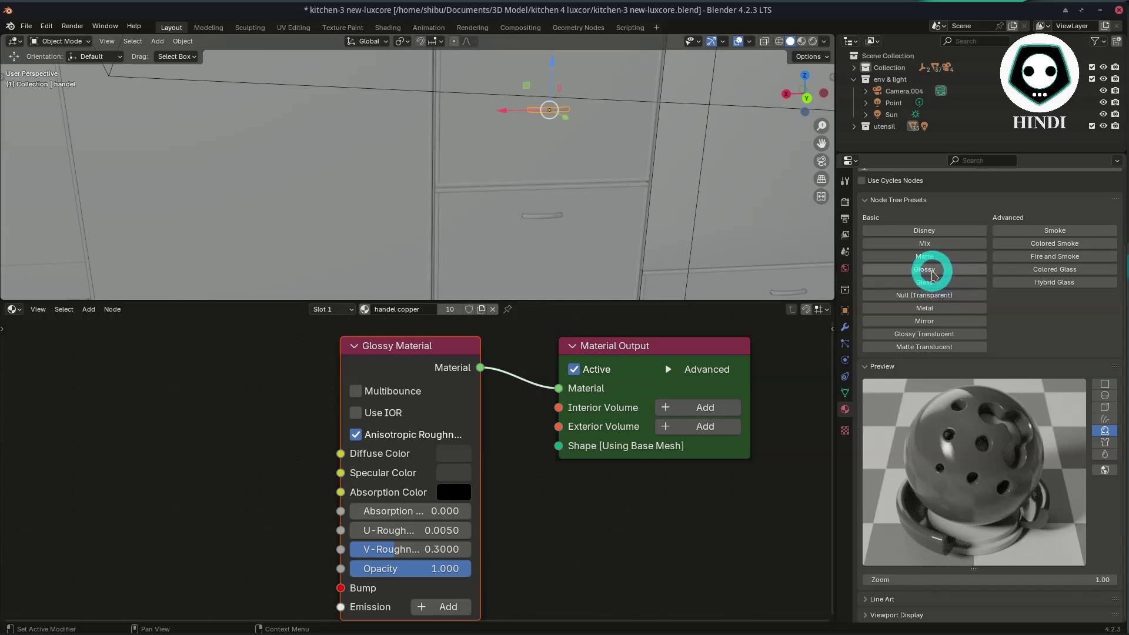
Spread the handle material's Glossy Material and Material Output nodes apart and check the output node's advanced options.
{"action": "left_click_drag", "start_coordinate": [441, 355], "coordinate": [455, 358]}
{"action": "left_click_drag", "start_coordinate": [631, 346], "coordinate": [666, 341]}
{"action": "left_click_drag", "start_coordinate": [421, 353], "coordinate": [430, 351]}
{"action": "left_click", "coordinate": [702, 364]}
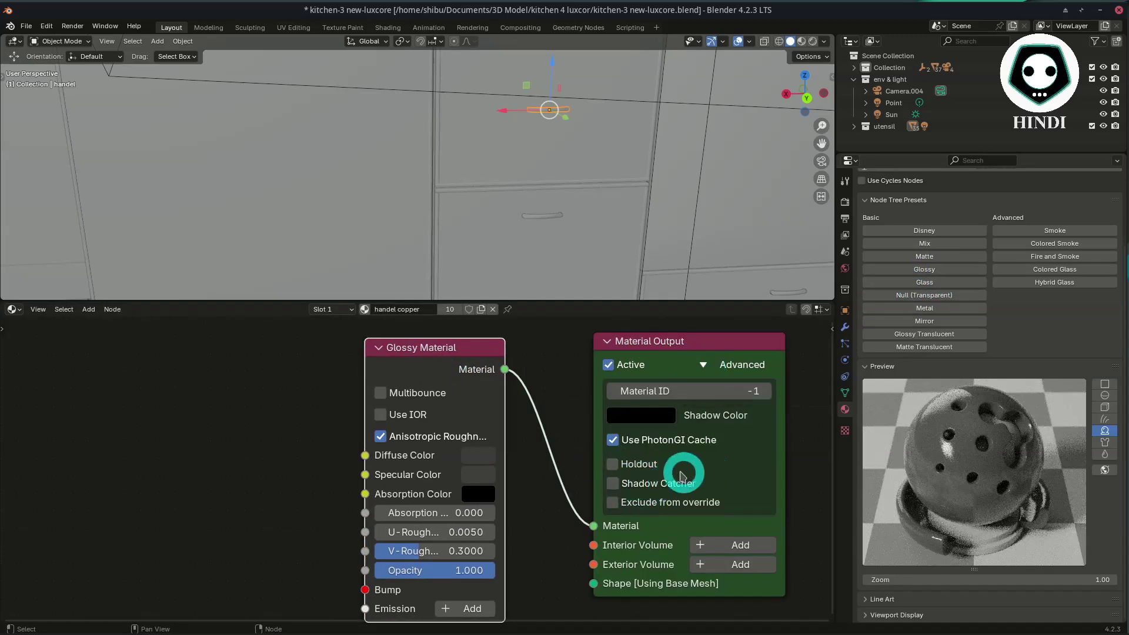
{"action": "left_click", "coordinate": [703, 366]}
Select the chimney hood above the cooktop and enlarge the node editor to show its emission chimny nodes.
{"action": "scroll", "coordinate": [552, 201], "scroll_direction": "down", "scroll_amount": 8}
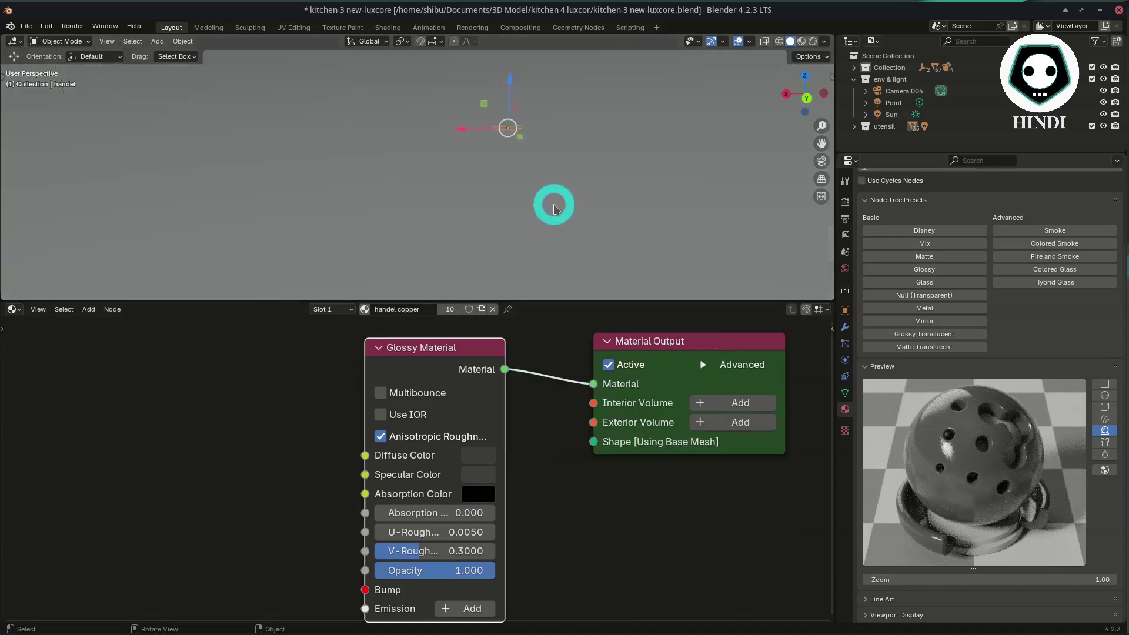
{"action": "left_click_drag", "start_coordinate": [617, 302], "coordinate": [618, 499]}
{"action": "scroll", "coordinate": [625, 312], "scroll_direction": "down", "scroll_amount": 6}
{"action": "scroll", "coordinate": [631, 301], "scroll_direction": "up", "scroll_amount": 3}
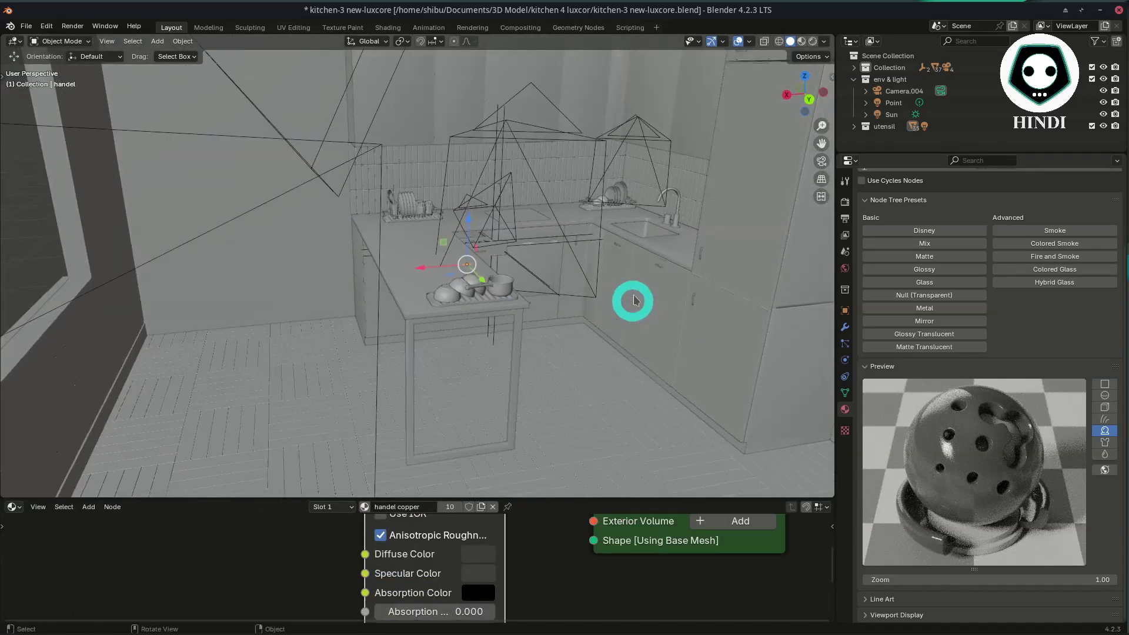
{"action": "scroll", "coordinate": [446, 323], "scroll_direction": "up", "scroll_amount": 3}
{"action": "middle_click_drag", "start_coordinate": [632, 300], "coordinate": [422, 331], "text": "shift"}
{"action": "left_click", "coordinate": [616, 248]}
{"action": "left_click", "coordinate": [448, 109]}
{"action": "scroll", "coordinate": [986, 525], "scroll_direction": "up", "scroll_amount": 4}
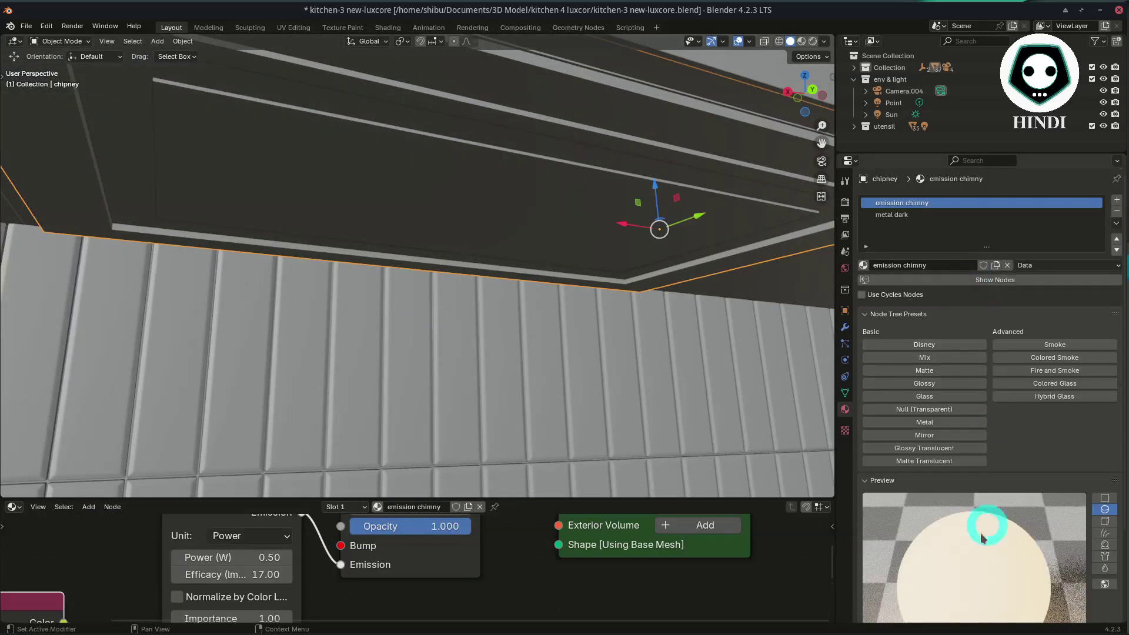
{"action": "left_click_drag", "start_coordinate": [756, 495], "coordinate": [752, 234]}
{"action": "scroll", "coordinate": [617, 376], "scroll_direction": "down", "scroll_amount": 2}
{"action": "middle_click_drag", "start_coordinate": [622, 381], "coordinate": [676, 367]}
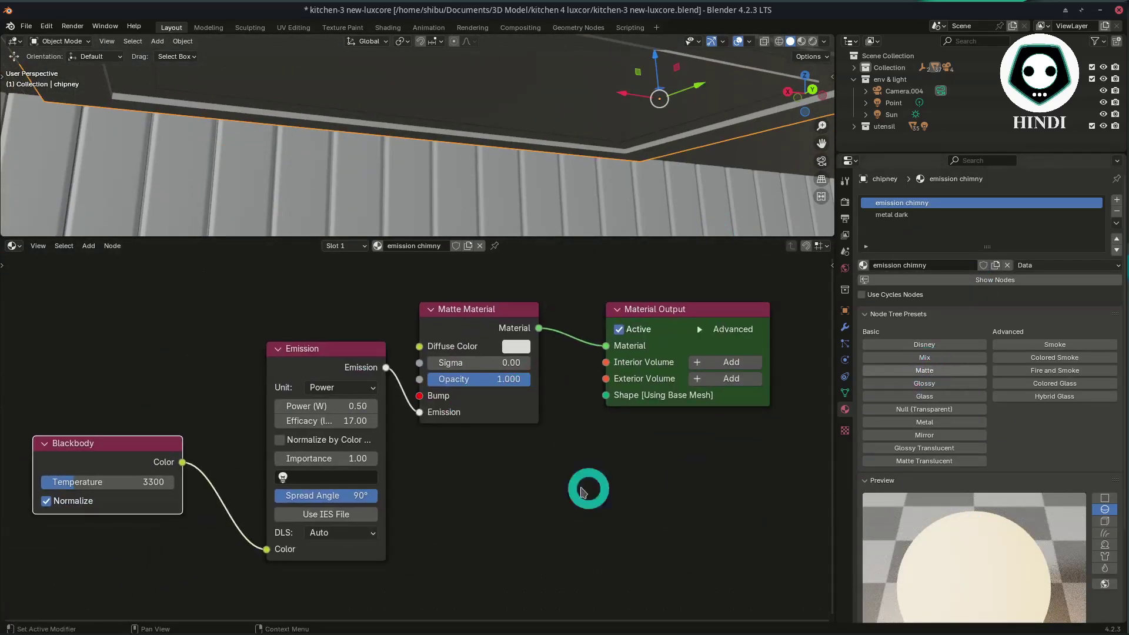
Disconnect the Emission node from the hood's Matte Material node and reconnect it to the same Emission input.
{"action": "left_click", "coordinate": [419, 413]}
{"action": "left_click_drag", "start_coordinate": [419, 414], "coordinate": [512, 414]}
{"action": "left_click", "coordinate": [327, 347]}
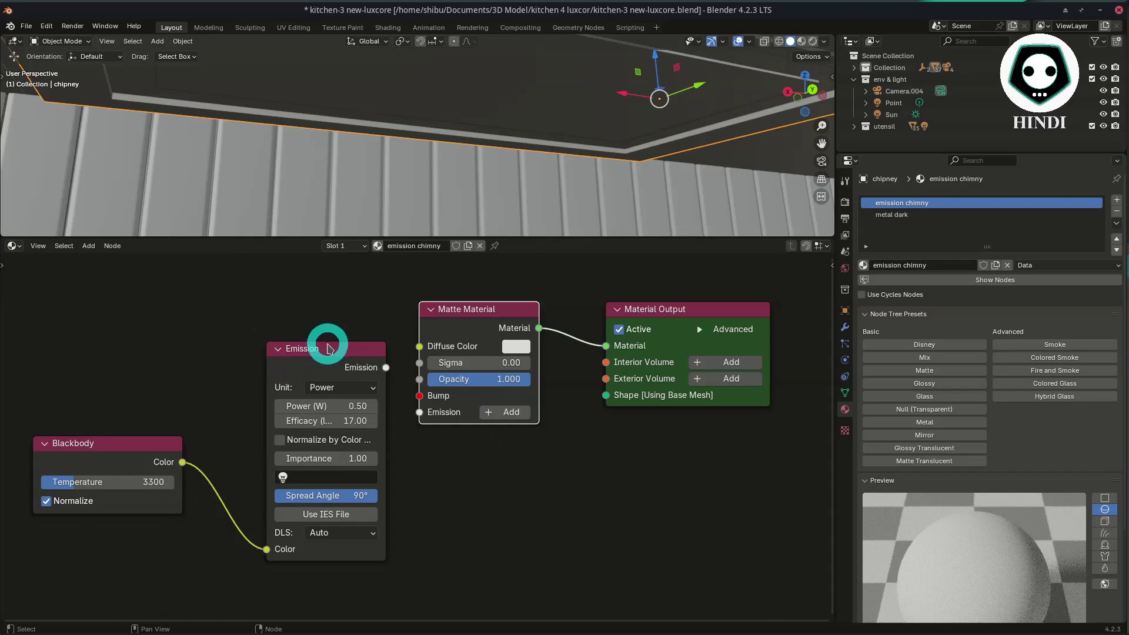
{"action": "left_click_drag", "start_coordinate": [386, 369], "coordinate": [416, 413]}
Inspect the hood material's Blackbody temperature and how it feeds the Emission node's color.
{"action": "middle_click_drag", "start_coordinate": [147, 482], "coordinate": [332, 431]}
{"action": "scroll", "coordinate": [332, 431], "scroll_direction": "up", "scroll_amount": 4}
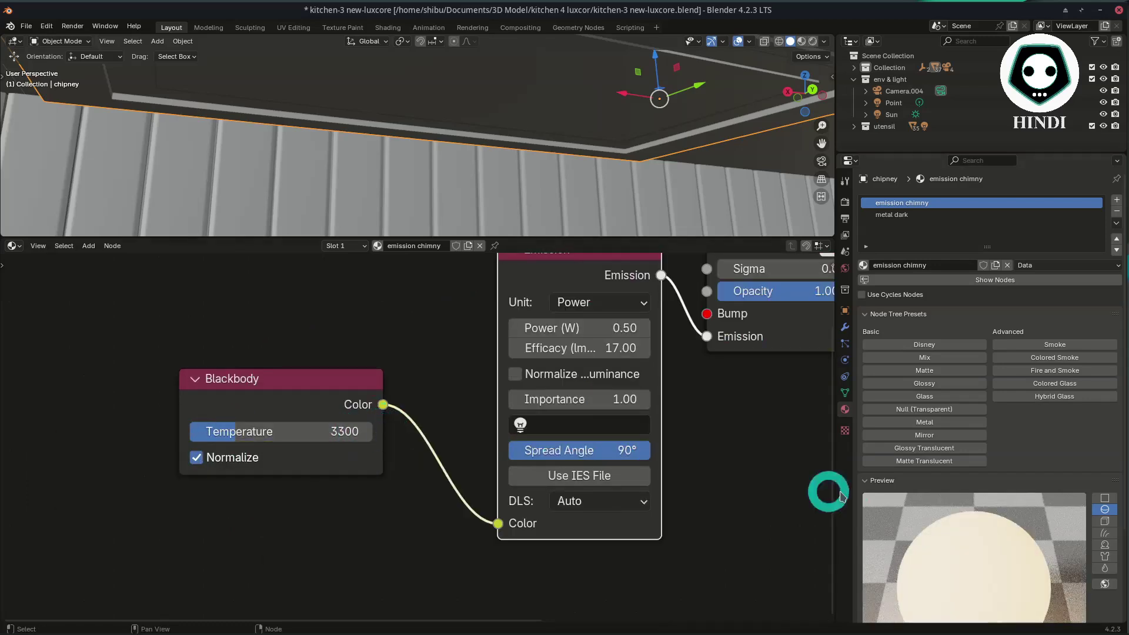
{"action": "scroll", "coordinate": [989, 532], "scroll_direction": "down", "scroll_amount": 3}
{"action": "mouse_move", "coordinate": [498, 523]}
{"action": "left_mouse_down"}
{"action": "mouse_move", "coordinate": [434, 511]}
{"action": "mouse_move", "coordinate": [386, 403]}
{"action": "mouse_move", "coordinate": [419, 459]}
{"action": "mouse_move", "coordinate": [498, 523]}
{"action": "left_mouse_up"}
{"action": "middle_click_drag", "start_coordinate": [384, 407], "coordinate": [302, 484]}
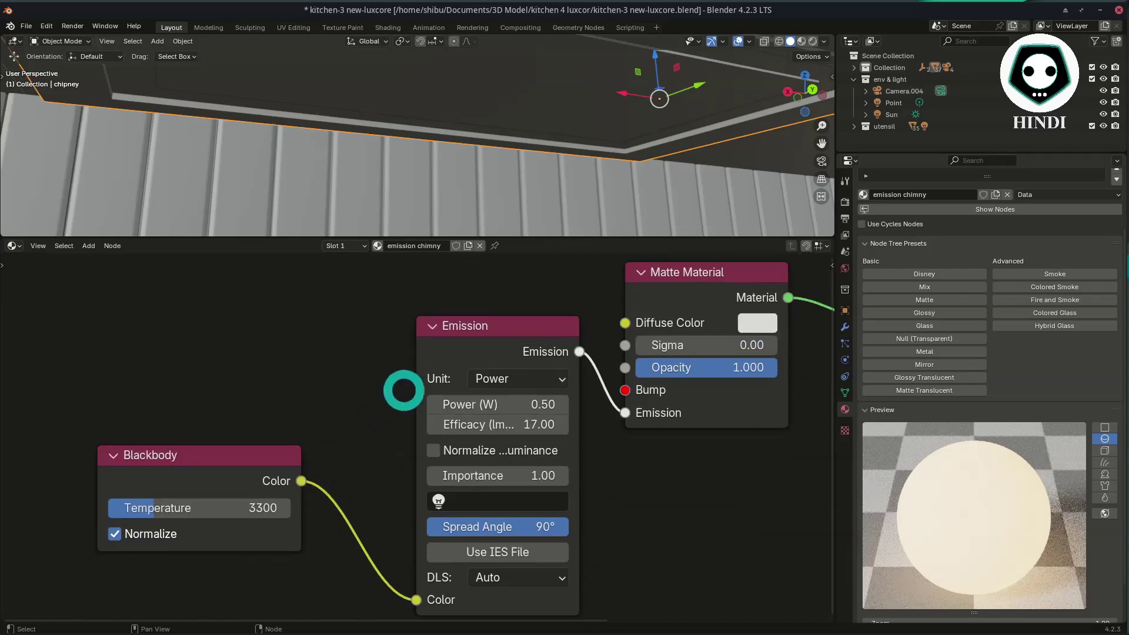
{"action": "middle_click_drag", "start_coordinate": [542, 459], "coordinate": [409, 483]}
{"action": "scroll", "coordinate": [484, 471], "scroll_direction": "down", "scroll_amount": 2}
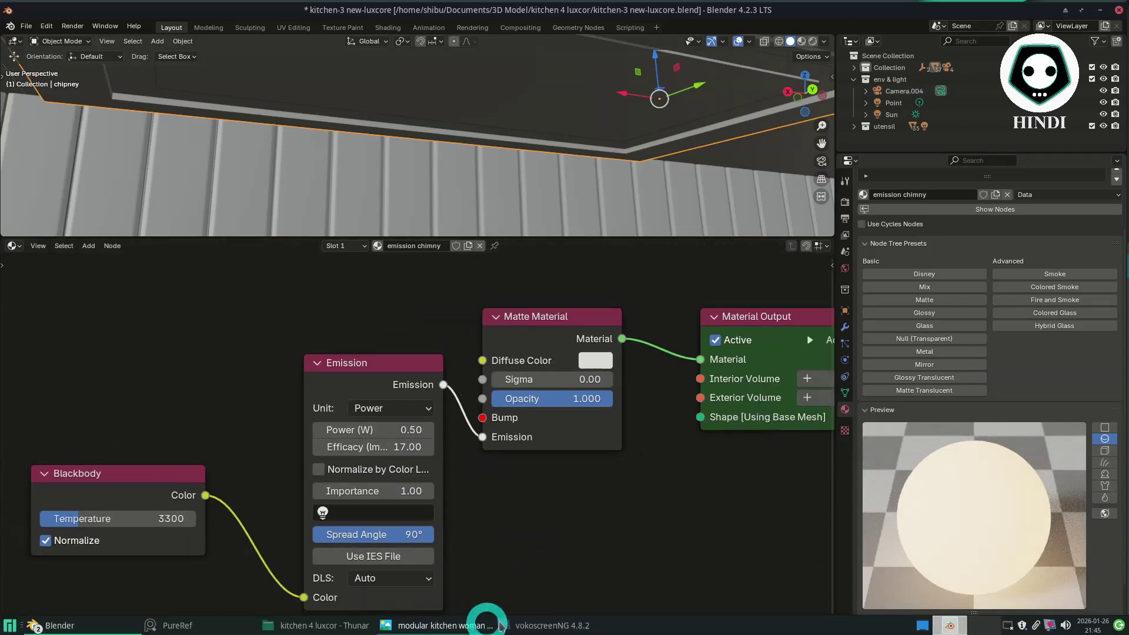
Switch to the image viewer, compare the HDRI-lit kitchen render with the filmic-mc render, and minimize the viewer.
{"action": "left_click", "coordinate": [485, 625]}
{"action": "scroll", "coordinate": [502, 321], "scroll_direction": "up", "scroll_amount": 4}
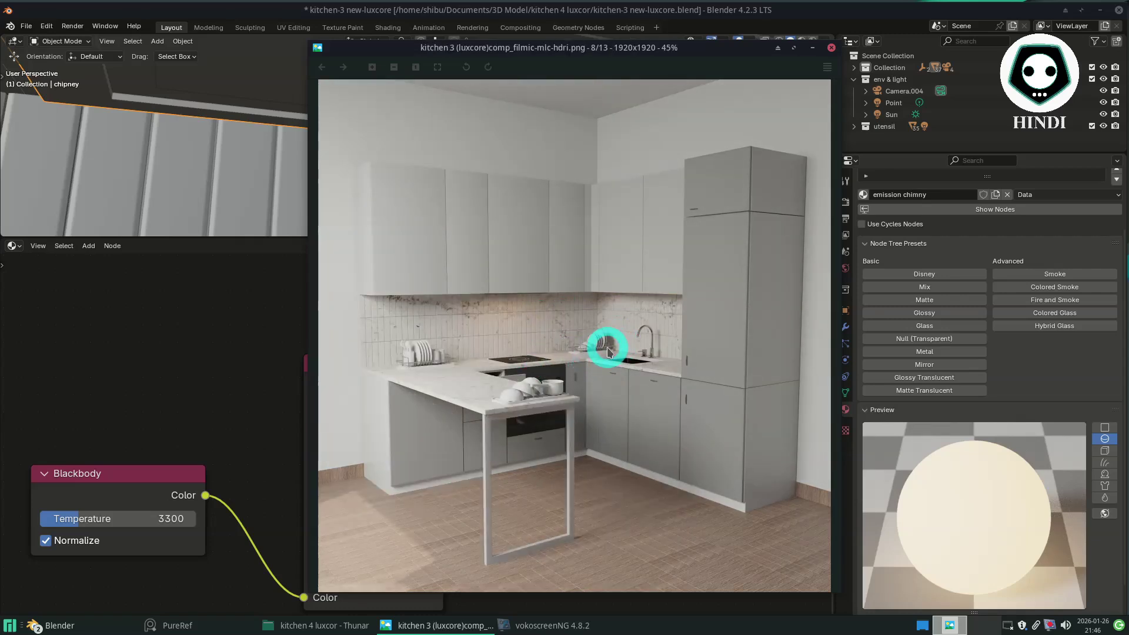
{"action": "scroll", "coordinate": [609, 352], "scroll_direction": "down", "scroll_amount": 1}
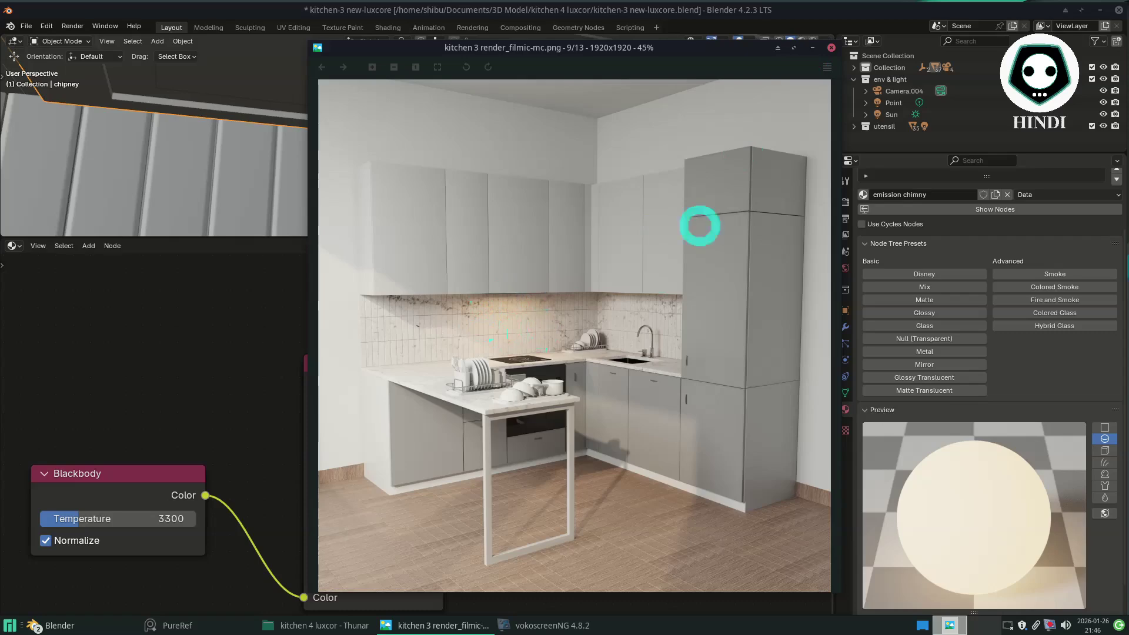
{"action": "left_click", "coordinate": [812, 47]}
Select the hood's metal dark material slot and examine its Metal Material node's color and roughness.
{"action": "scroll", "coordinate": [892, 199], "scroll_direction": "up", "scroll_amount": 2}
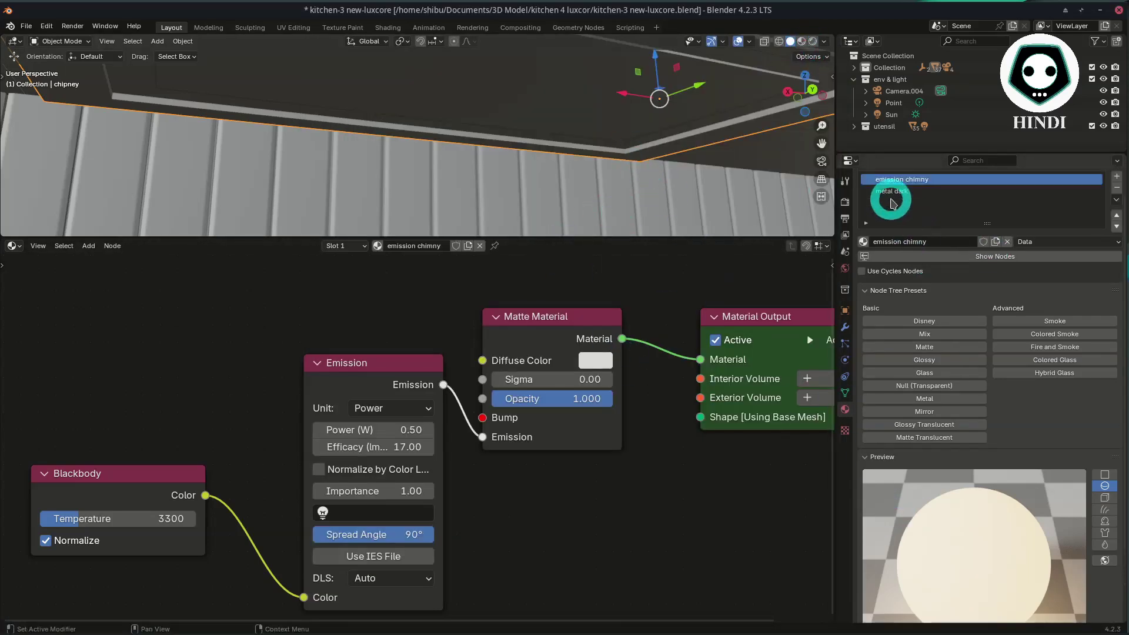
{"action": "left_click", "coordinate": [892, 192]}
{"action": "middle_click_drag", "start_coordinate": [621, 454], "coordinate": [452, 442]}
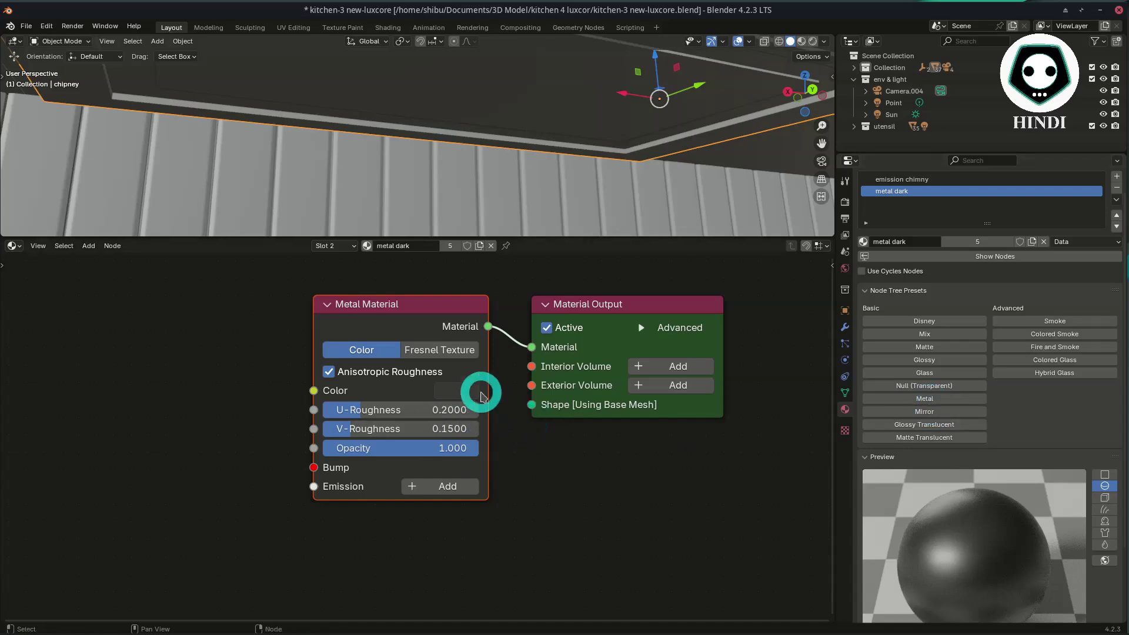
Enlarge the 3D viewport and show the whole kitchen in it.
{"action": "left_click_drag", "start_coordinate": [595, 238], "coordinate": [617, 578]}
{"action": "scroll", "coordinate": [600, 306], "scroll_direction": "down", "scroll_amount": 8}
{"action": "scroll", "coordinate": [510, 393], "scroll_direction": "down", "scroll_amount": 6}
{"action": "middle_click_drag", "start_coordinate": [509, 391], "coordinate": [529, 335]}
{"action": "scroll", "coordinate": [491, 432], "scroll_direction": "down", "scroll_amount": 5}
{"action": "scroll", "coordinate": [538, 330], "scroll_direction": "up", "scroll_amount": 3}
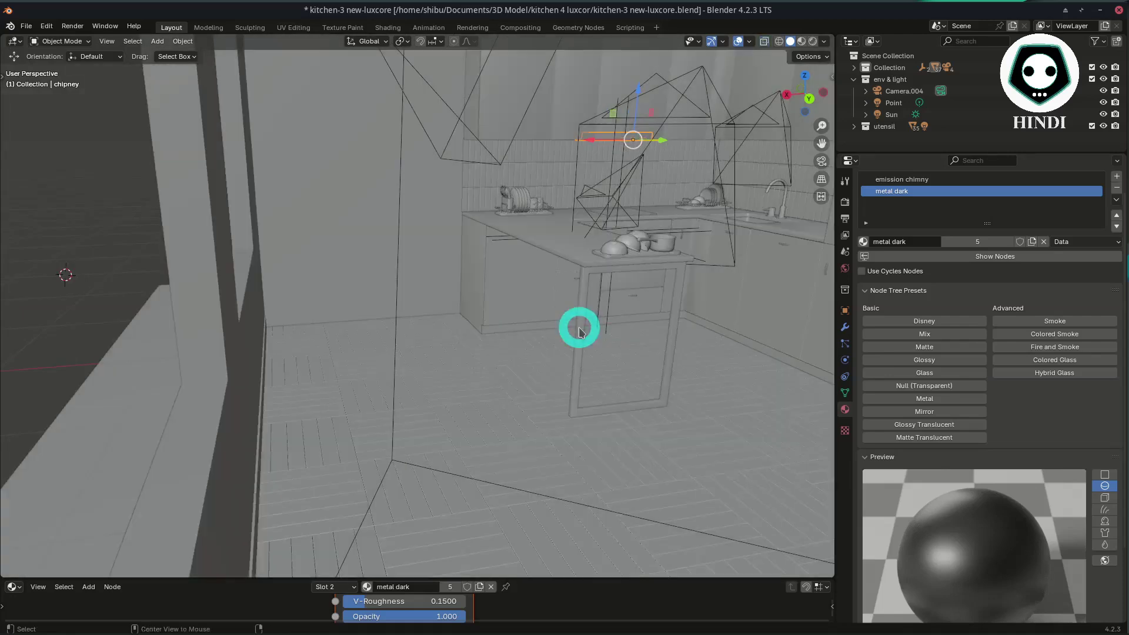
Switch to the image viewer and go back through the renders to the cutlery drawer close-up.
{"action": "mouse_move", "coordinate": [493, 628]}
{"action": "left_click", "coordinate": [419, 627]}
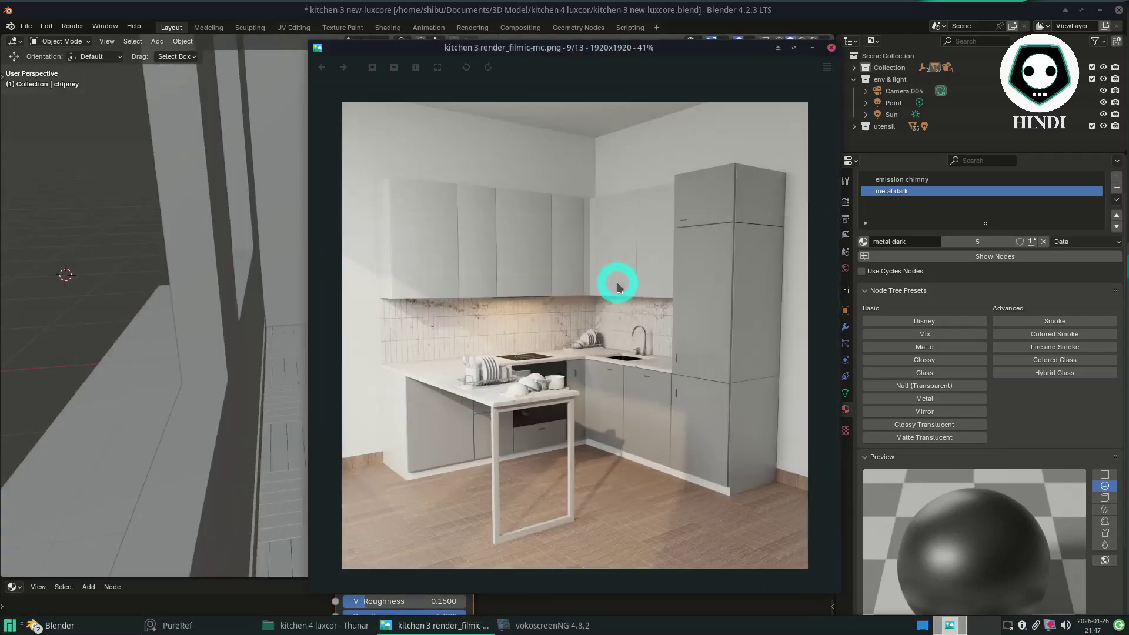
{"action": "left_click", "coordinate": [328, 69]}
{"action": "left_click", "coordinate": [326, 68]}
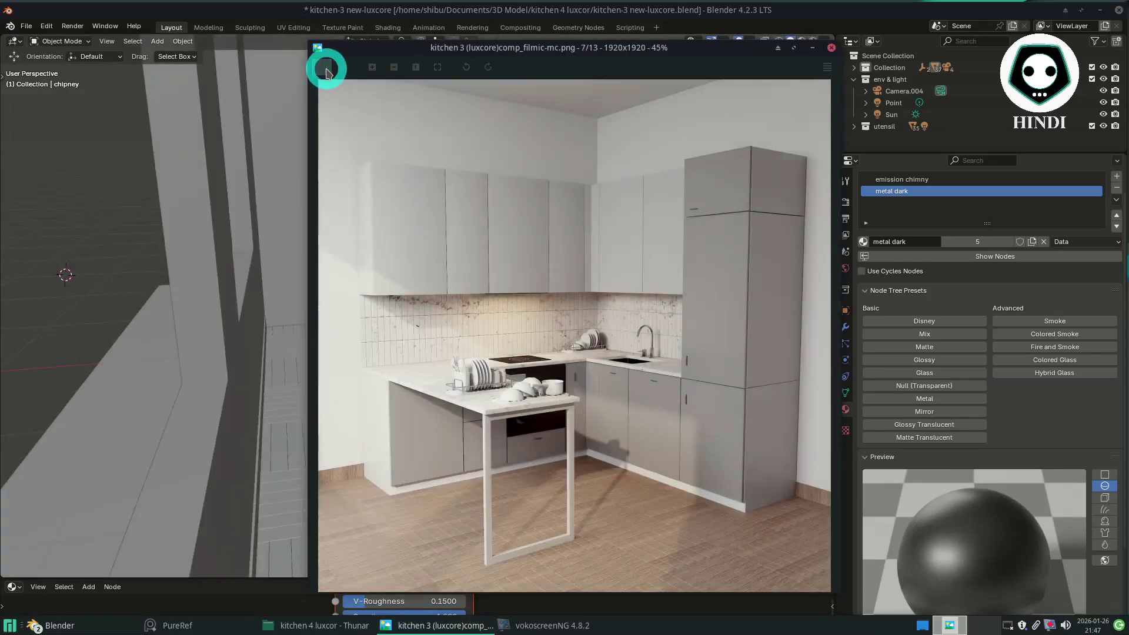
{"action": "left_click", "coordinate": [325, 68]}
{"action": "left_click", "coordinate": [325, 68]}
{"action": "scroll", "coordinate": [691, 404], "scroll_direction": "up", "scroll_amount": 3}
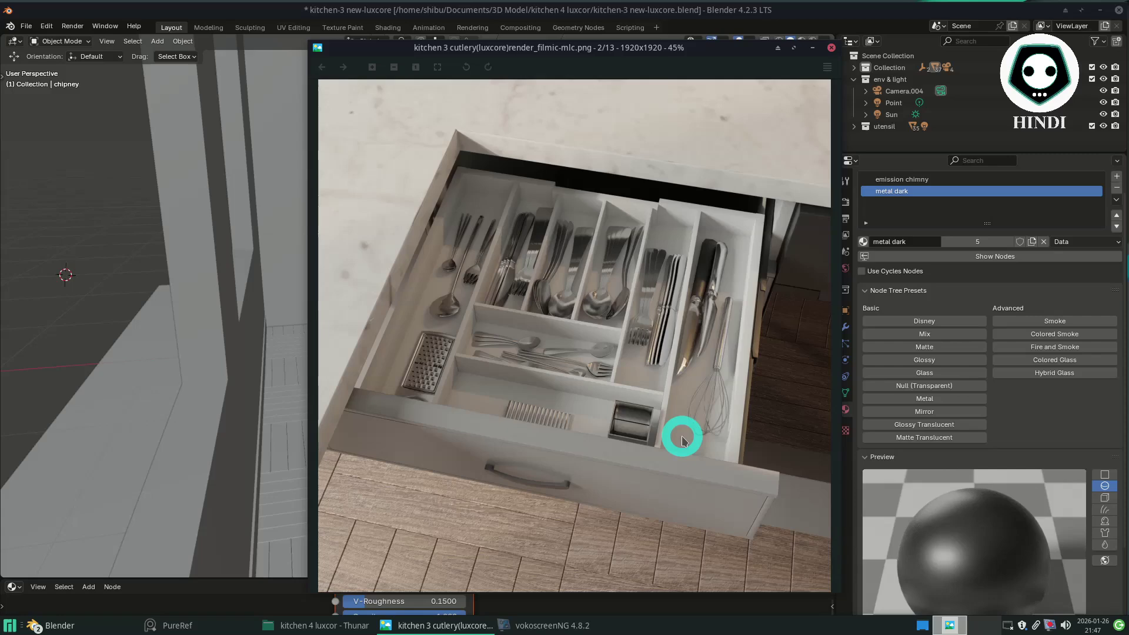
Compare the composited kitchen renders from the agx-bc version forward to the filmic-mc version.
{"action": "scroll", "coordinate": [696, 346], "scroll_direction": "down", "scroll_amount": 1}
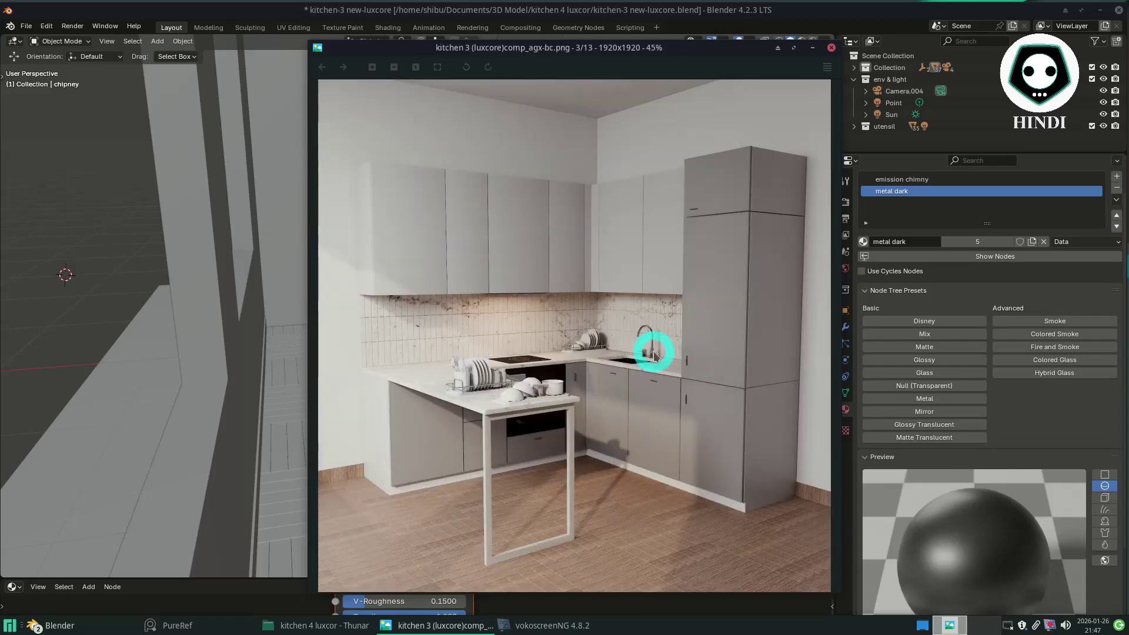
{"action": "scroll", "coordinate": [655, 356], "scroll_direction": "down", "scroll_amount": 3}
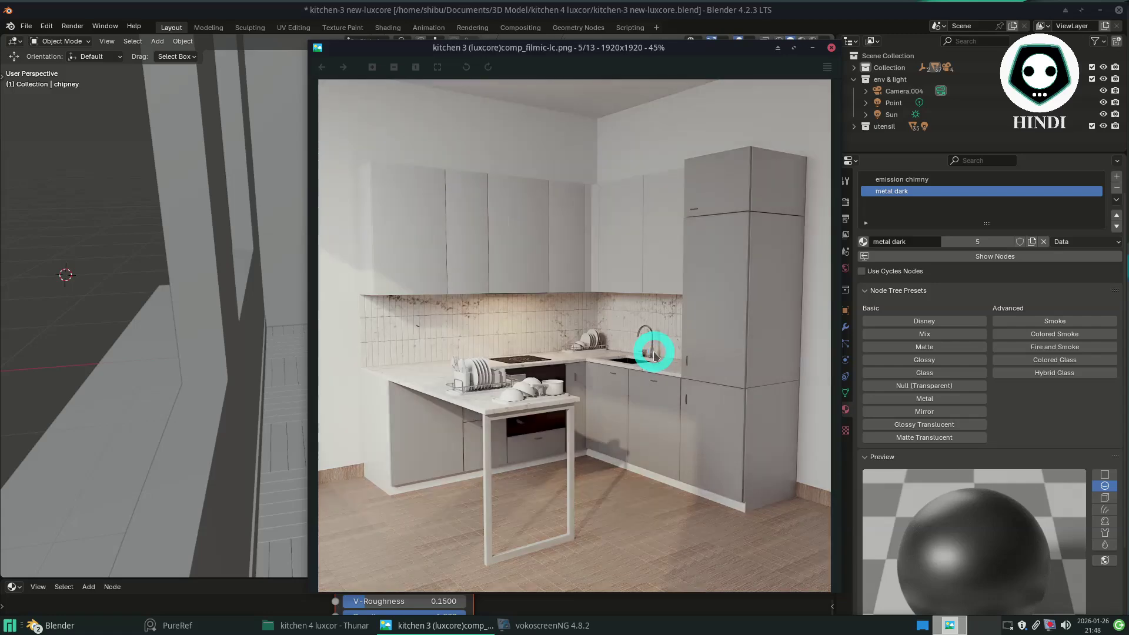
{"action": "scroll", "coordinate": [654, 356], "scroll_direction": "down", "scroll_amount": 1}
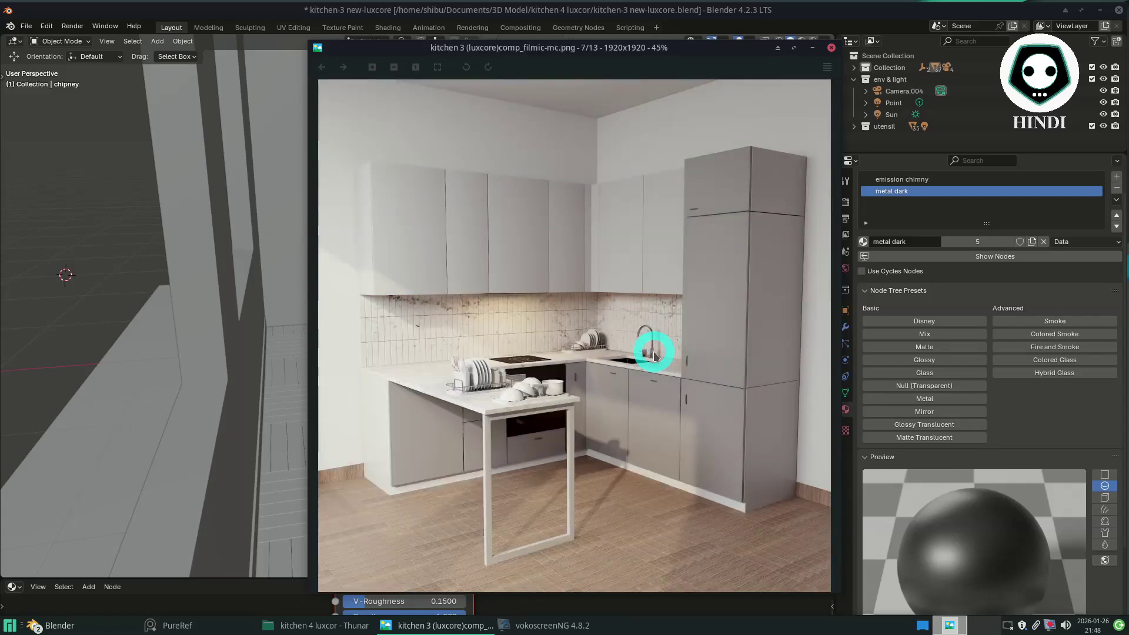